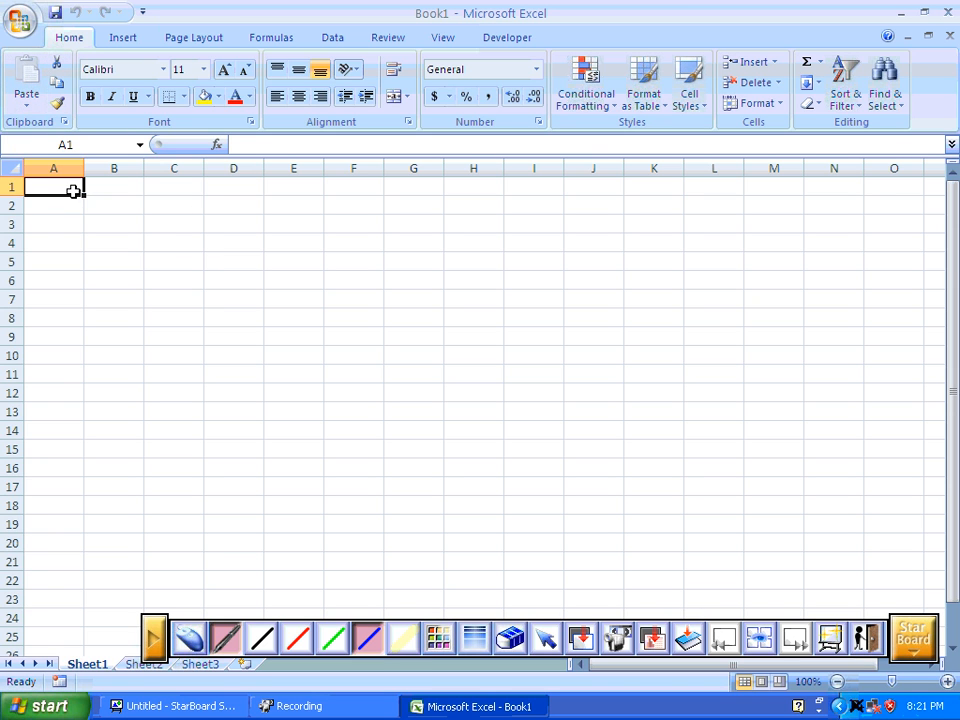
pyautogui.click(107, 189)
pyautogui.click(107, 207)
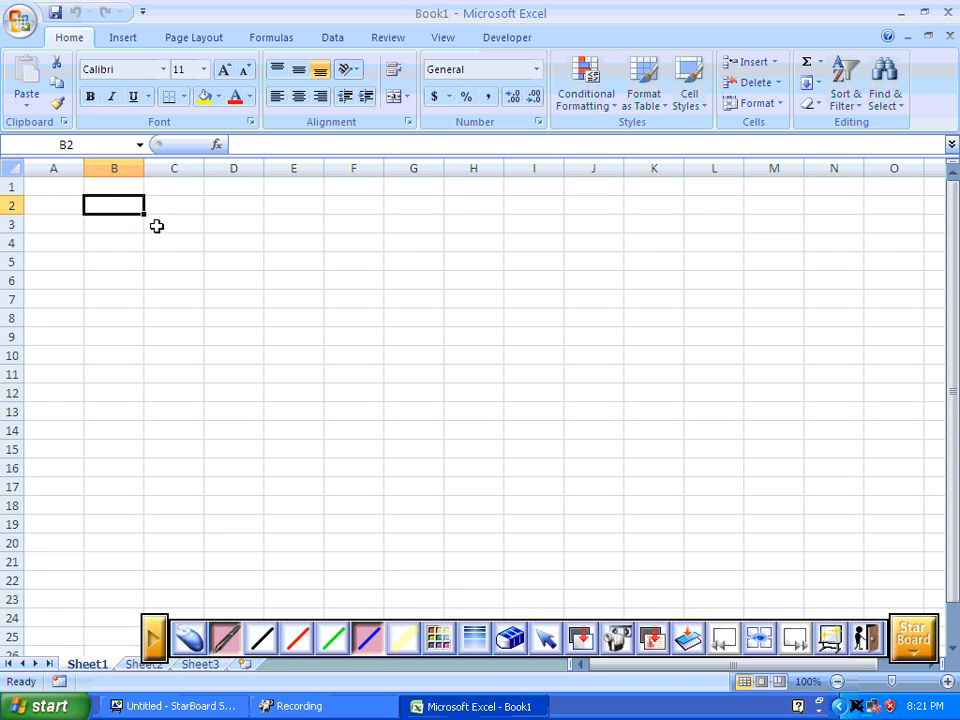
pyautogui.click(114, 168)
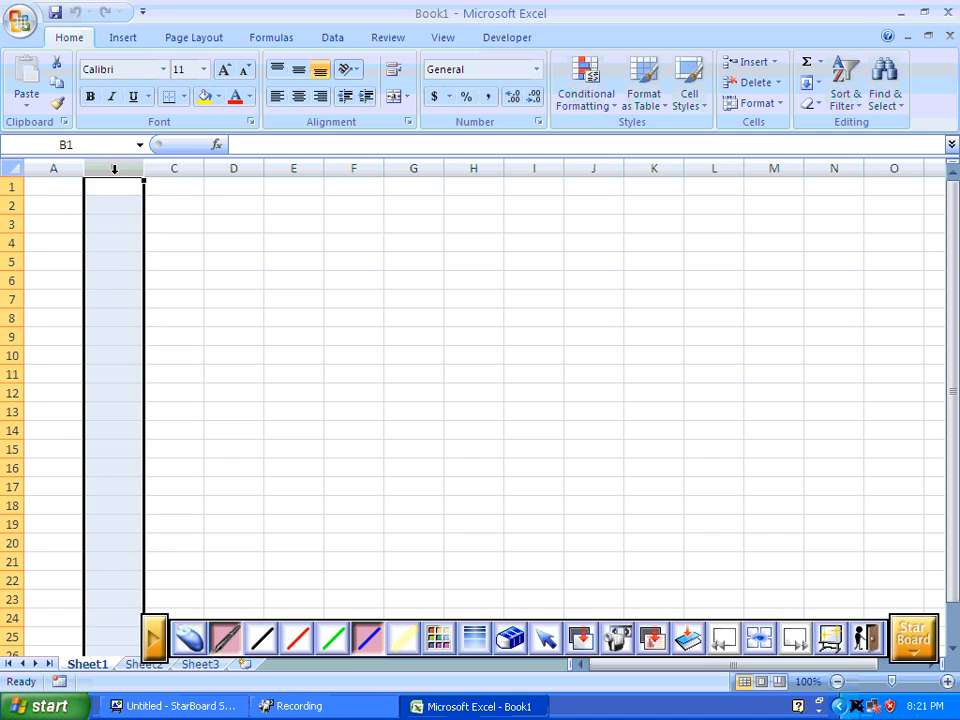
pyautogui.click(8, 204)
pyautogui.click(128, 226)
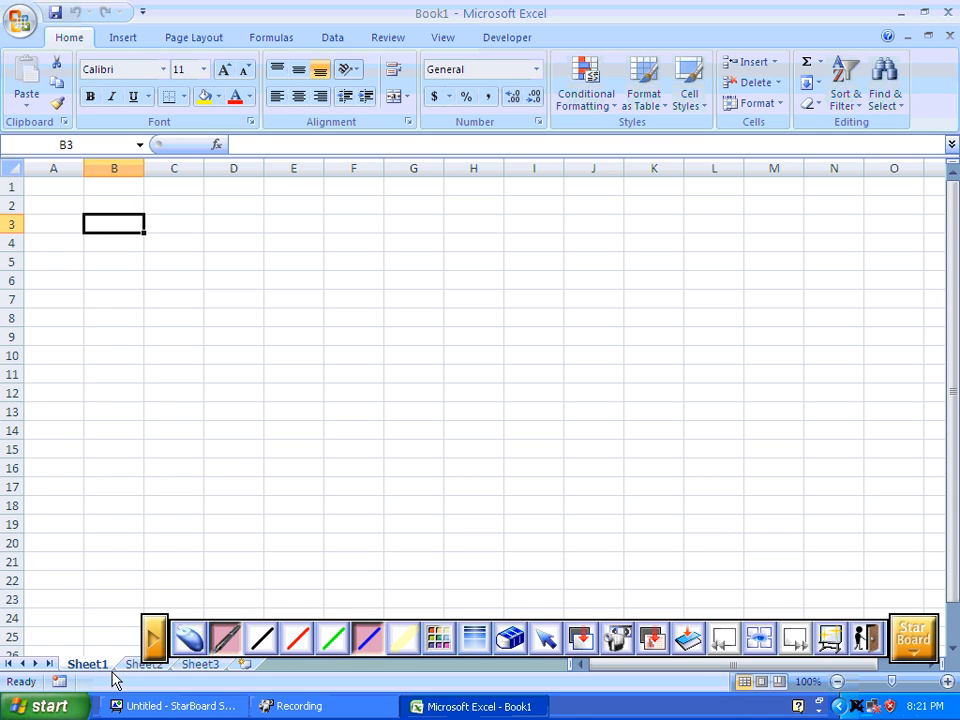
# View Sheet2 and Sheet3, and add a fourth worksheet to the workbook.
pyautogui.click(145, 665)
pyautogui.click(198, 666)
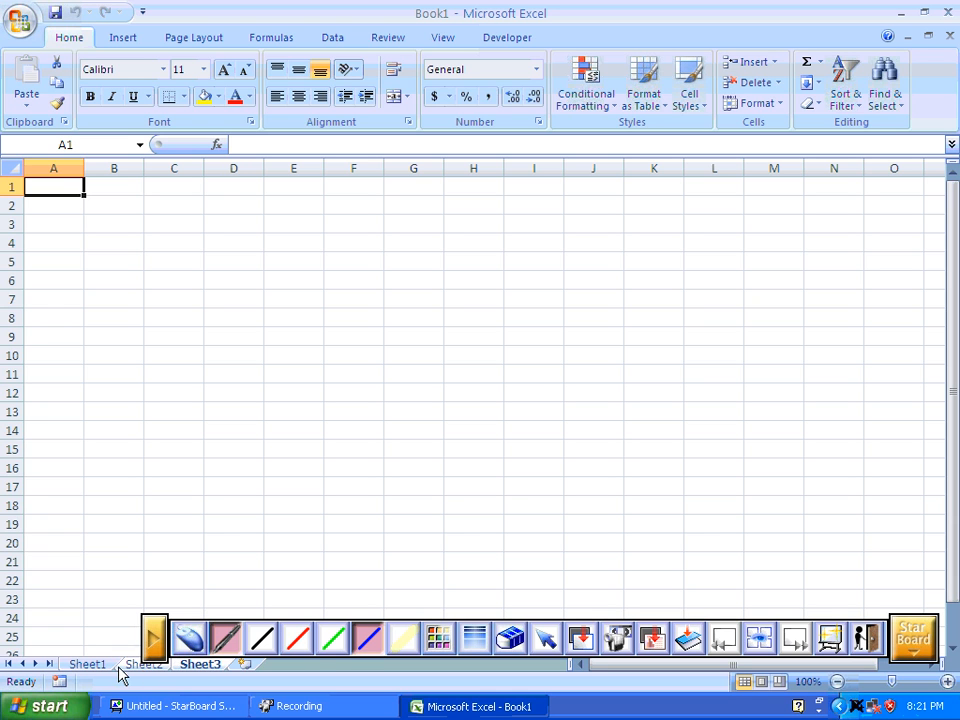
pyautogui.click(246, 665)
# Rename the Sheet1 worksheet as house.
pyautogui.click(96, 665)
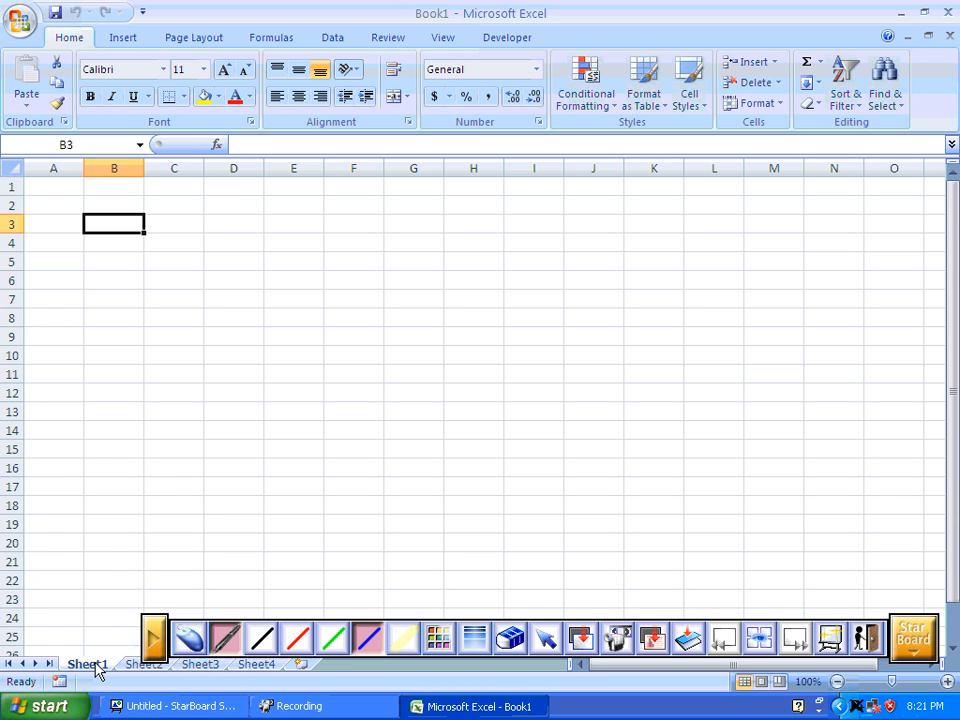
pyautogui.rightClick(97, 665)
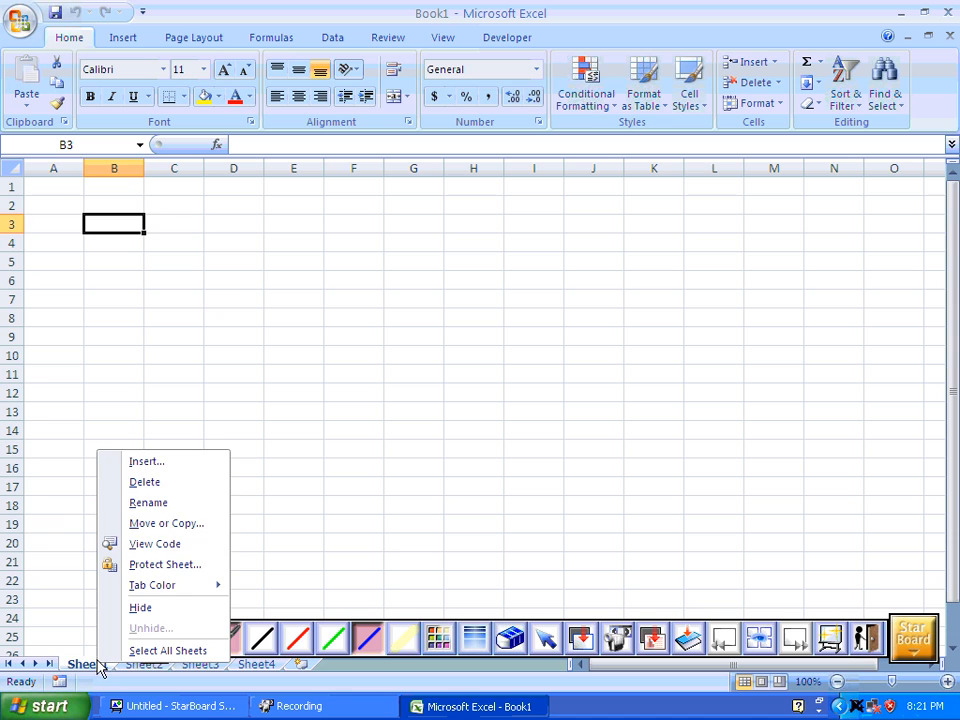
pyautogui.click(124, 503)
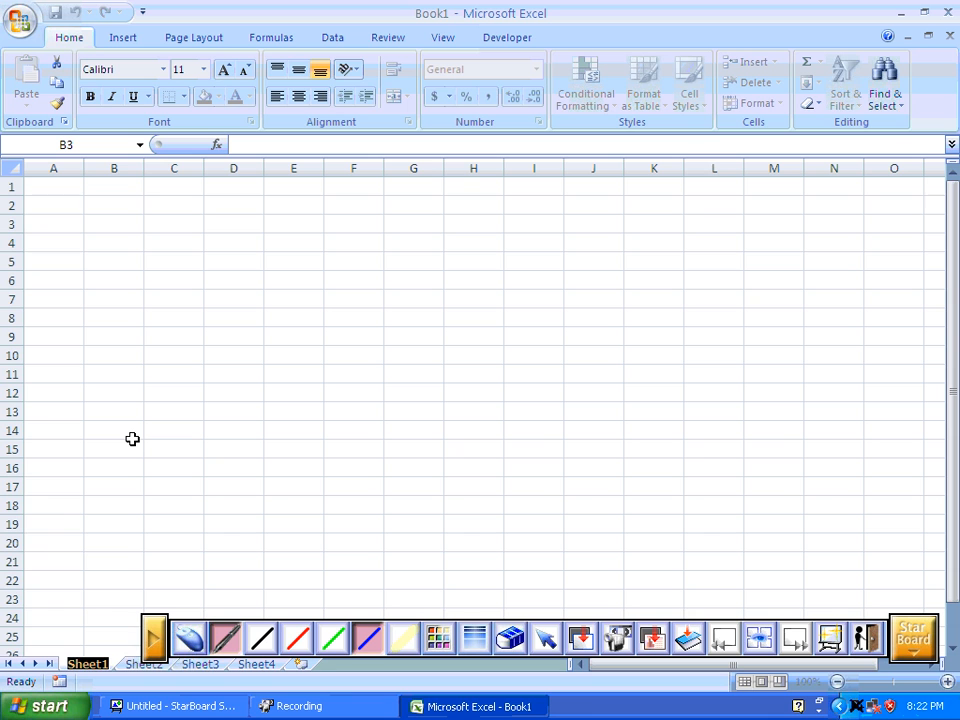
pyautogui.write('house')
pyautogui.press('Return')
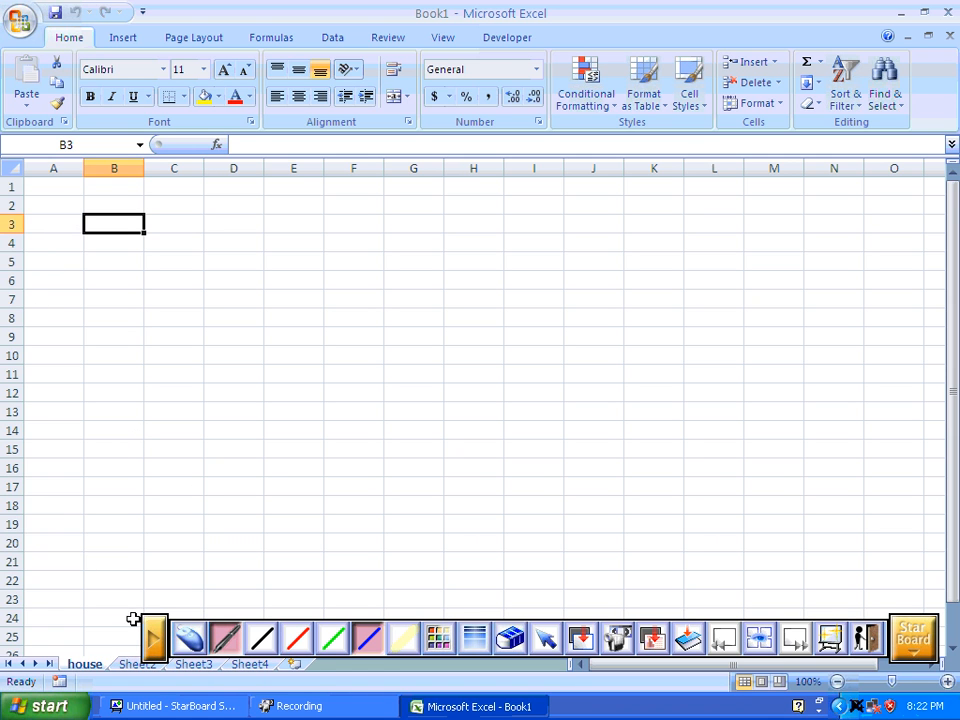
# Hide the floating StarBoard toolbar and enter 10000 in cell A1 of the house sheet.
pyautogui.click(152, 636)
pyautogui.click(470, 706)
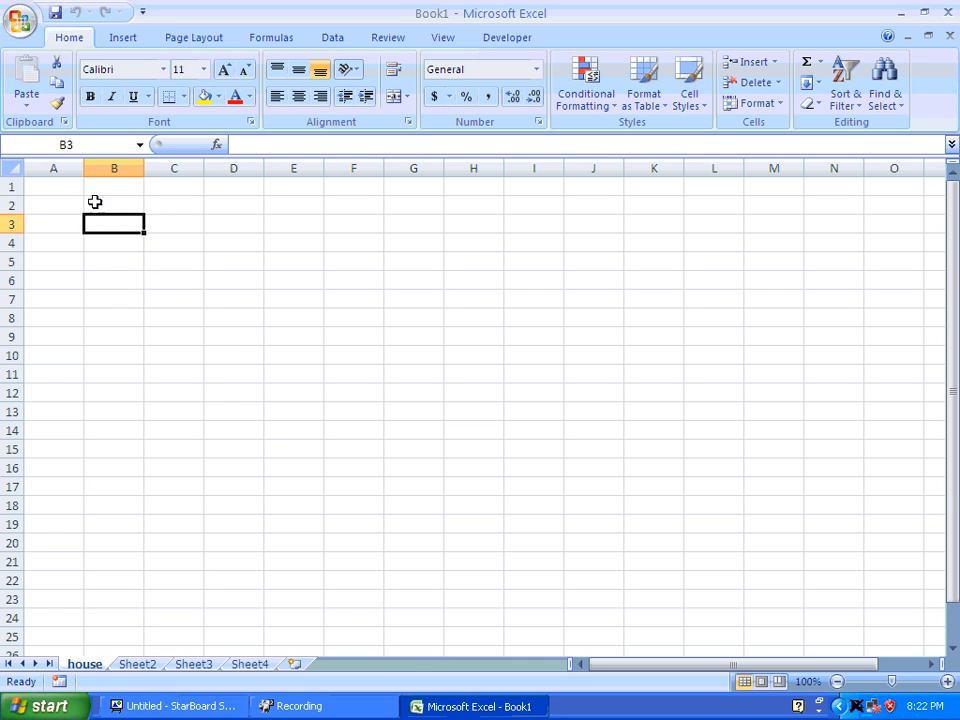
pyautogui.click(69, 192)
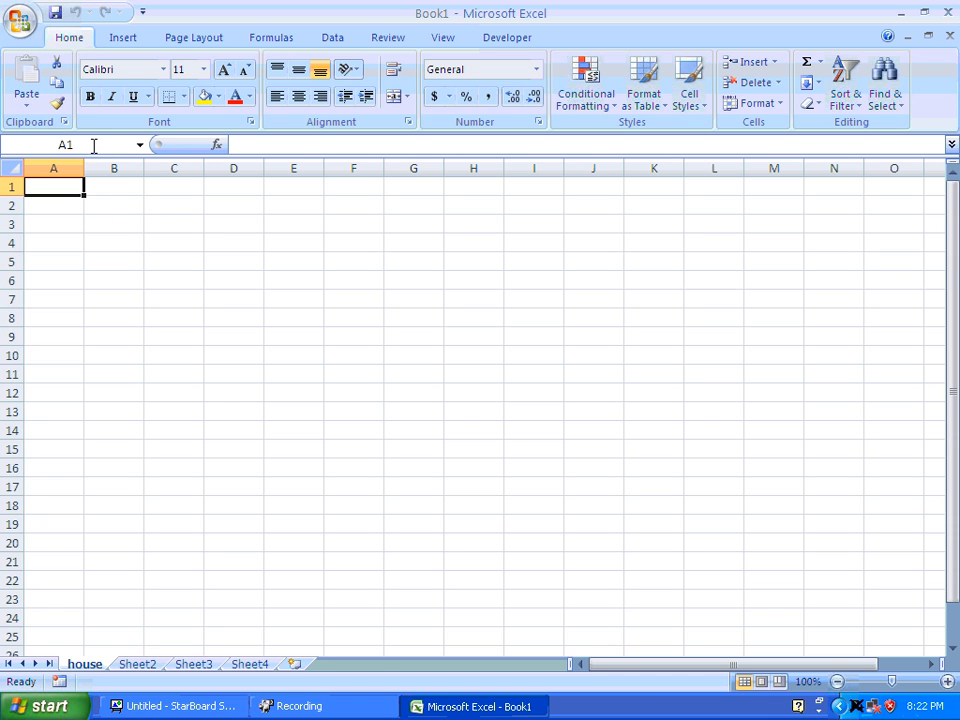
pyautogui.click(153, 236)
pyautogui.click(66, 191)
pyautogui.write('10000')
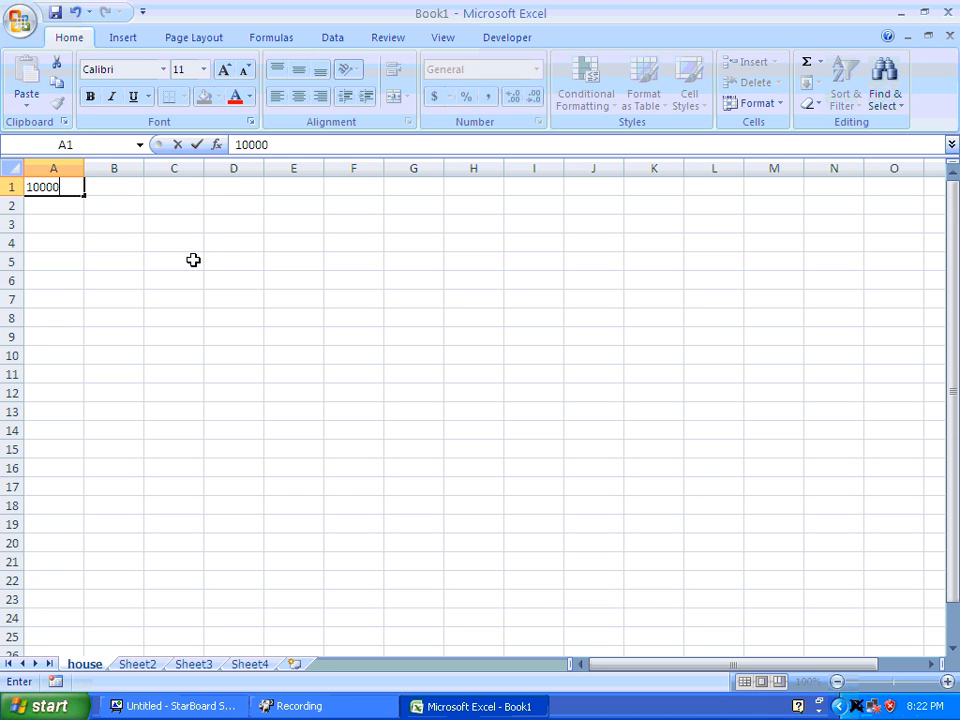
pyautogui.press('Return')
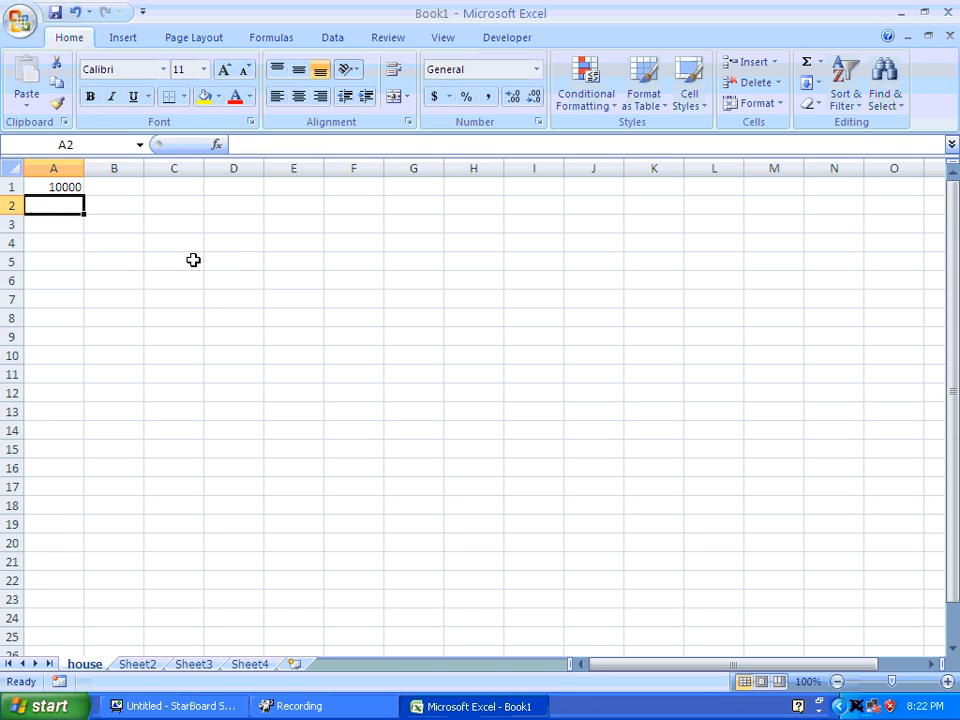
# Enter .05 in cell D1 and give that cell the name interest.
pyautogui.click(241, 189)
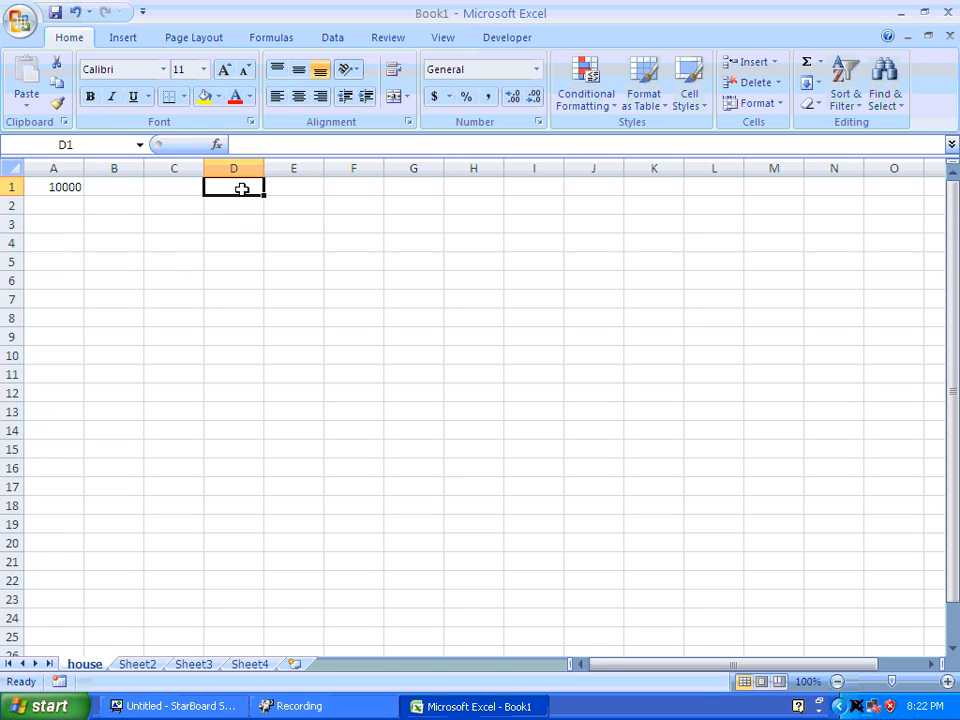
pyautogui.write('.05')
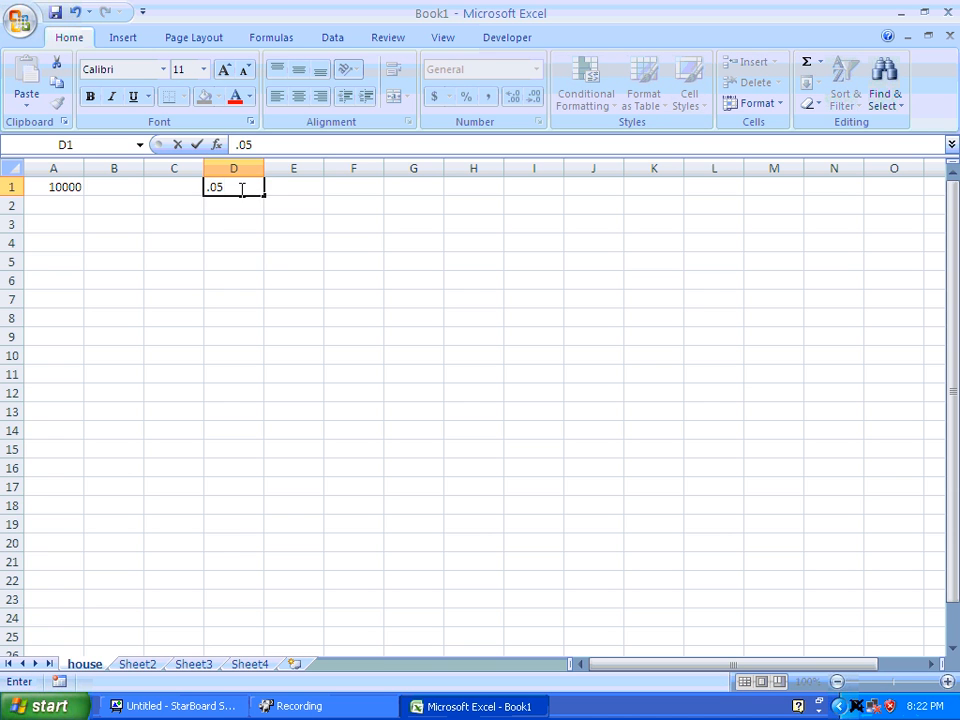
pyautogui.click(266, 247)
pyautogui.click(232, 189)
pyautogui.click(81, 144)
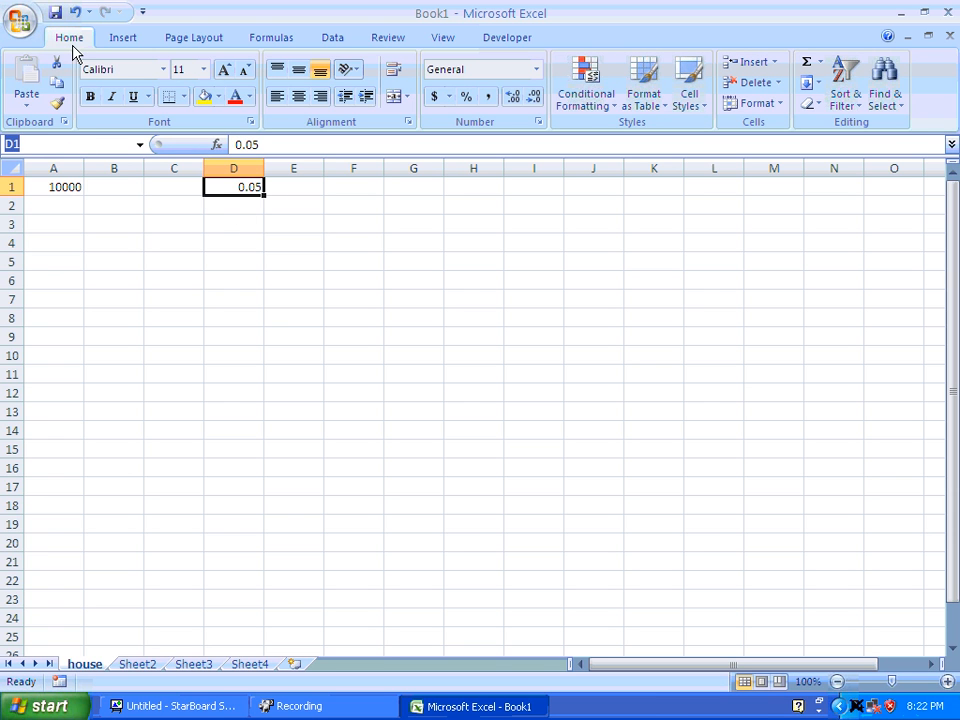
pyautogui.write('interest')
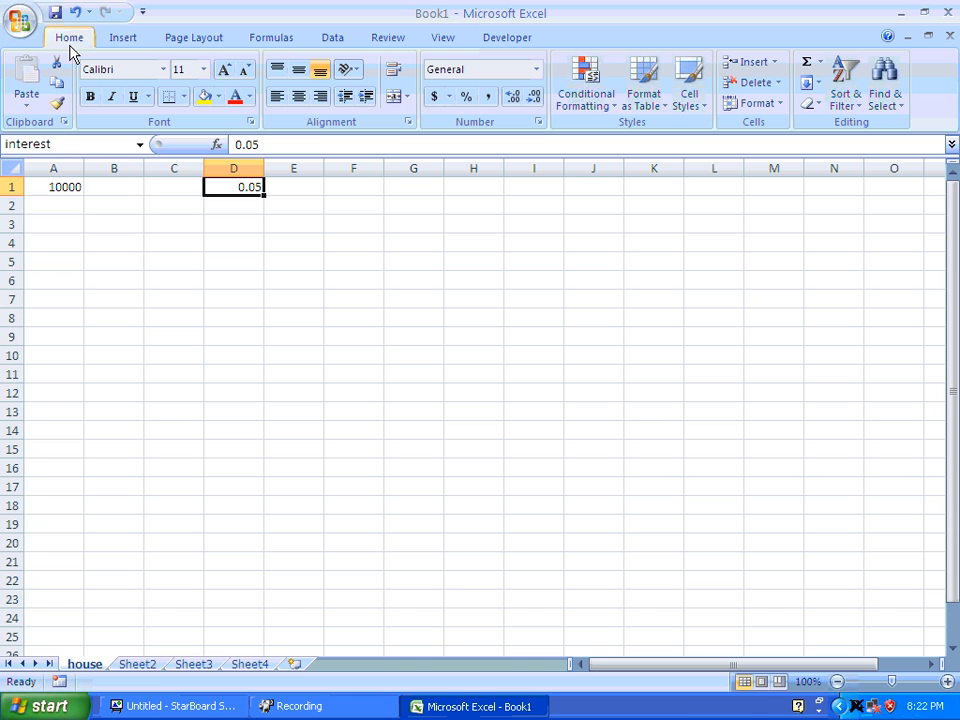
pyautogui.press('Return')
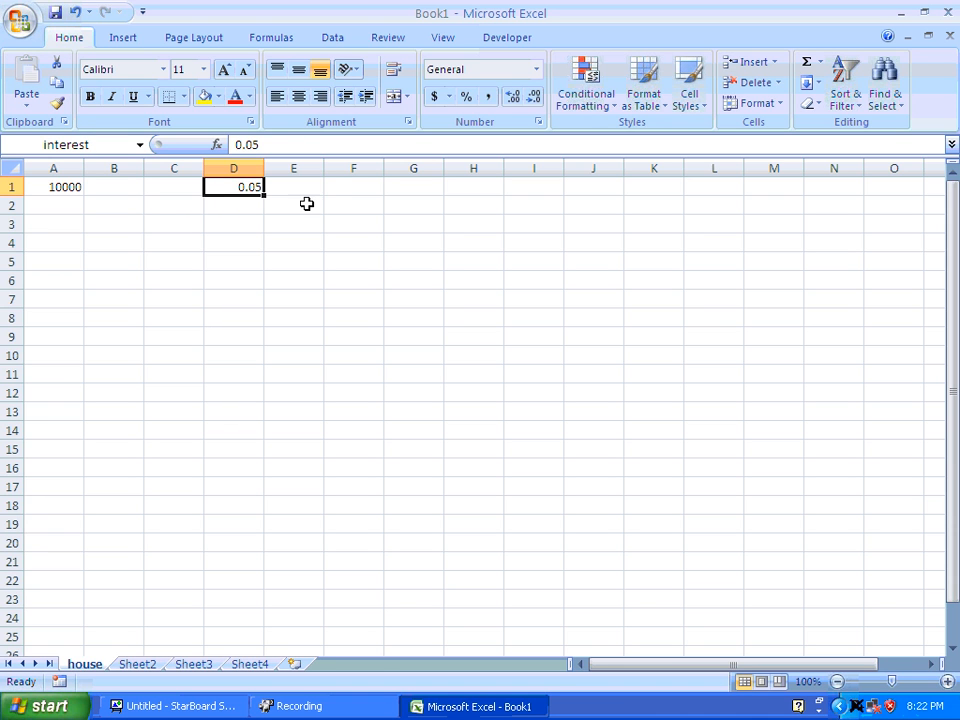
# Enter 500 in cell F1 and give that cell the name pay.
pyautogui.click(353, 191)
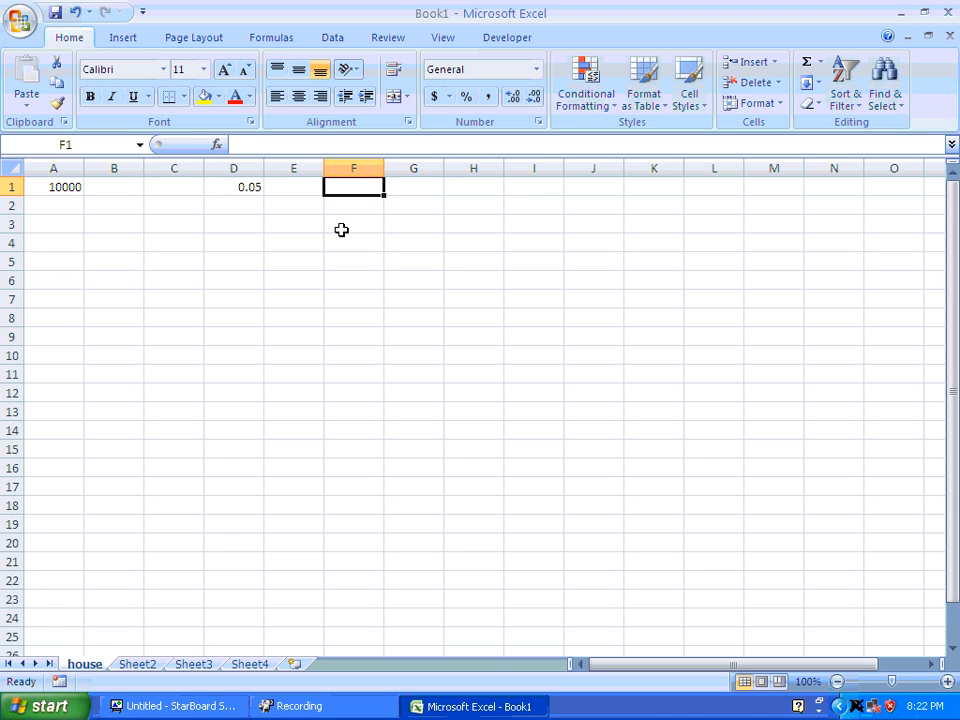
pyautogui.write('500')
pyautogui.press('Return')
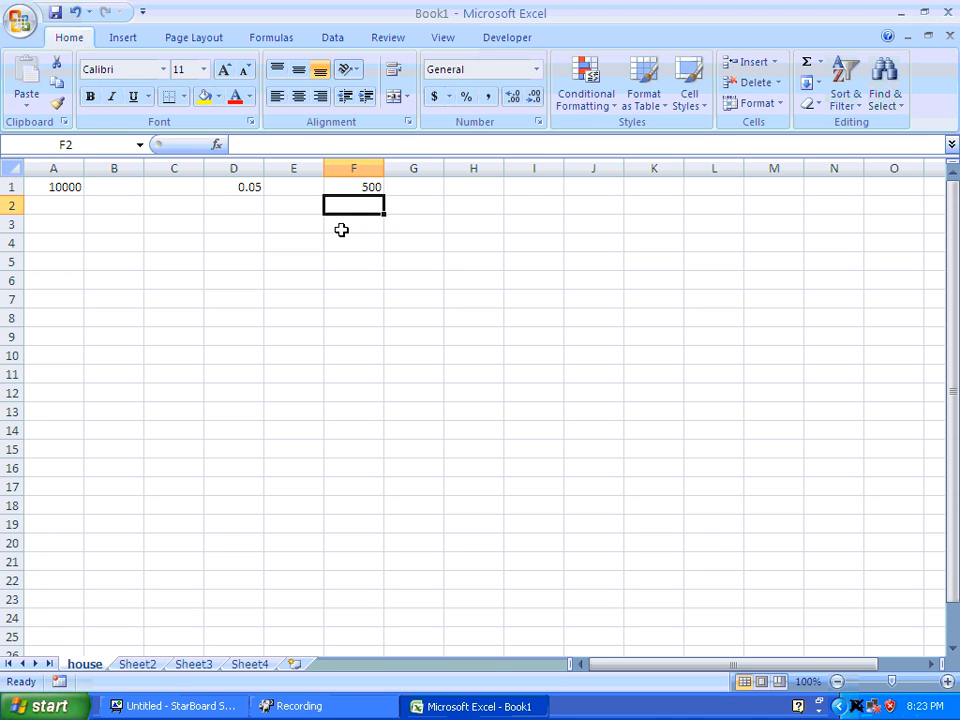
pyautogui.click(371, 188)
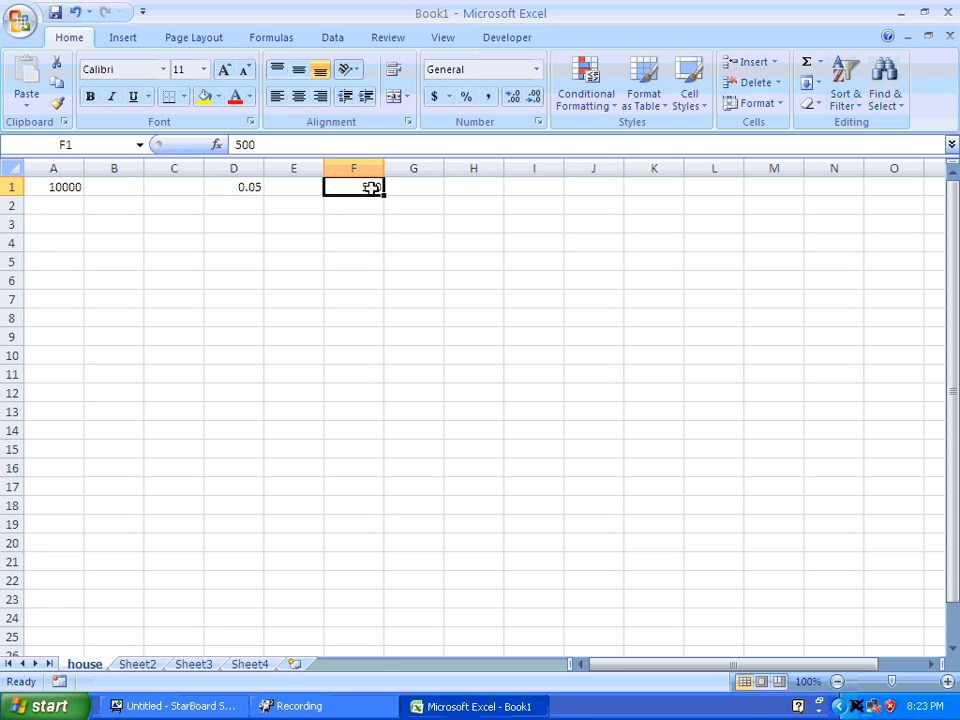
pyautogui.click(72, 144)
pyautogui.write('pay')
pyautogui.press('Return')
# Change the starting loan amount in cell A1 to 100000.
pyautogui.click(55, 188)
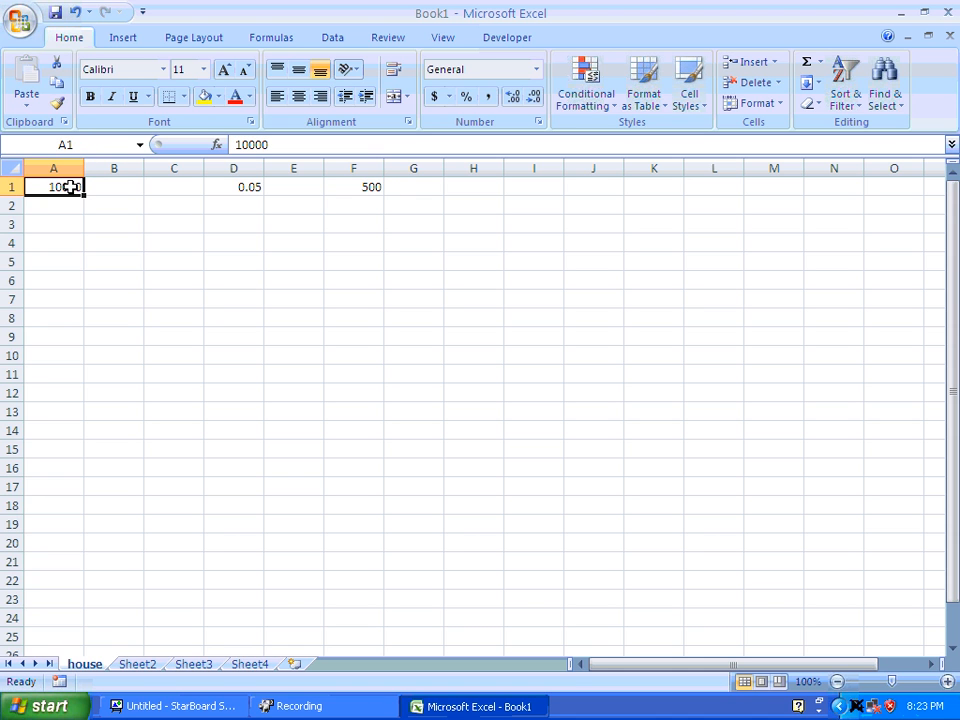
pyautogui.click(277, 146)
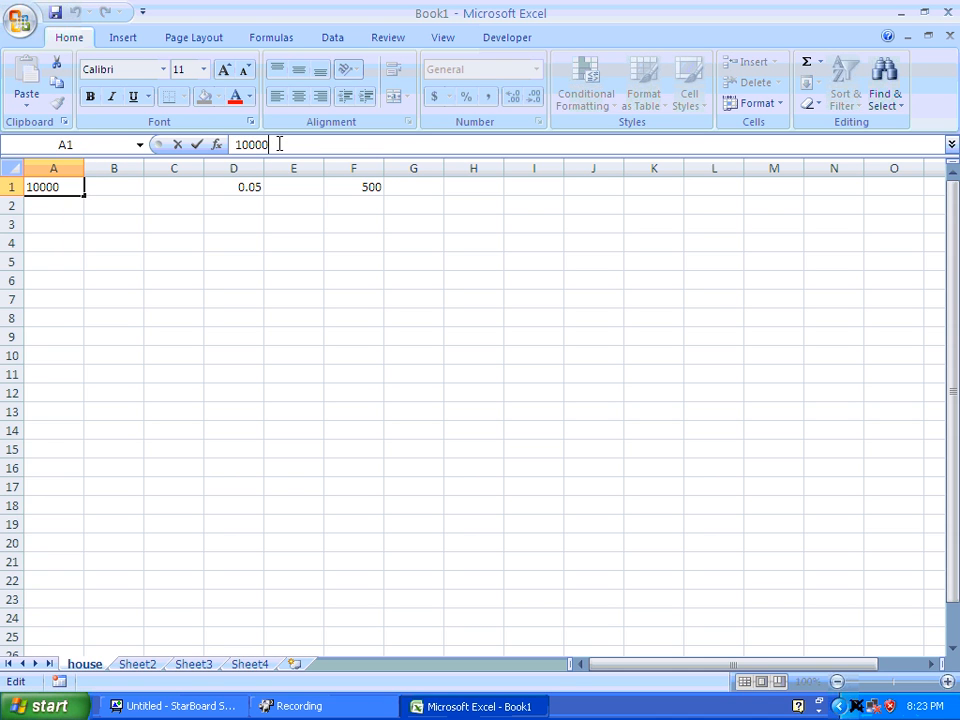
pyautogui.write('0')
pyautogui.press('Return')
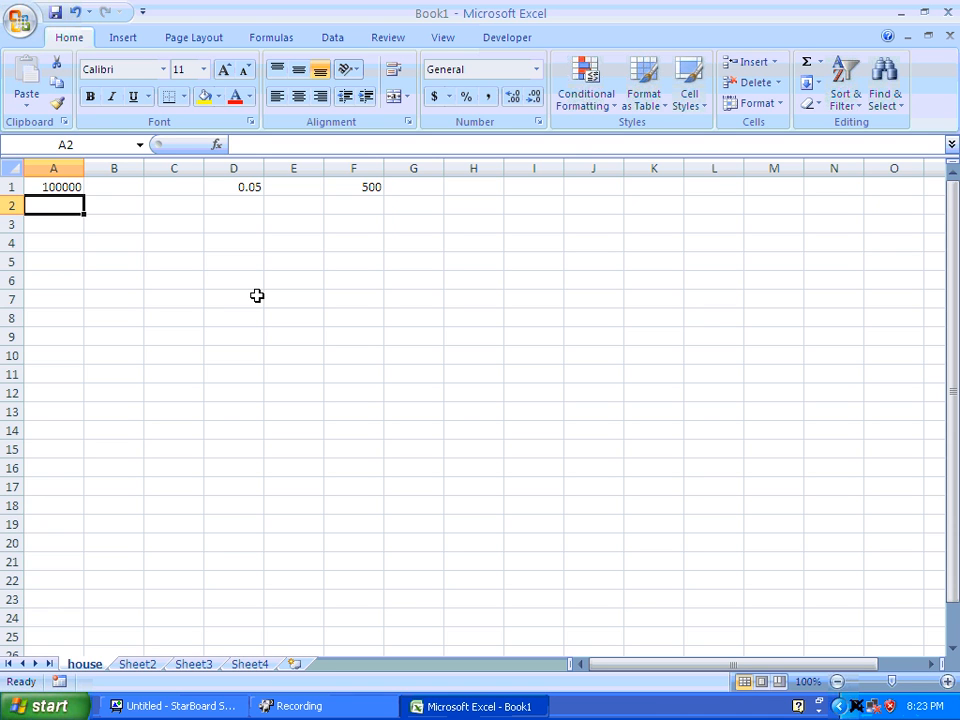
# Enter the formula =A1*(1+interest/12)-pay in cell A2 to calculate the balance after one monthly payment.
pyautogui.write('=')
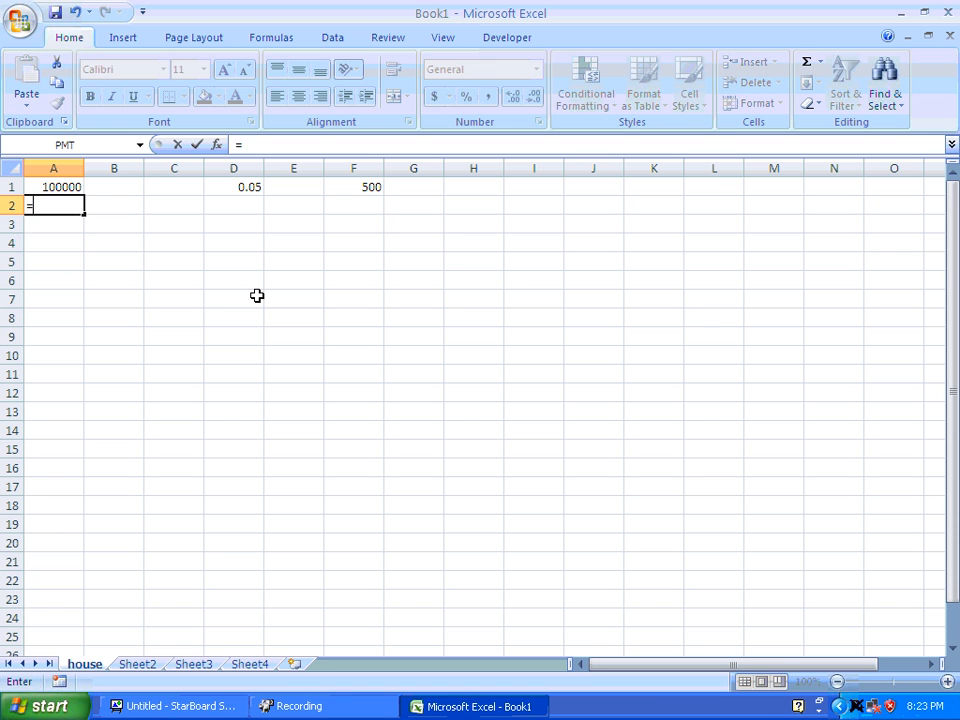
pyautogui.click(58, 188)
pyautogui.write('*(1+')
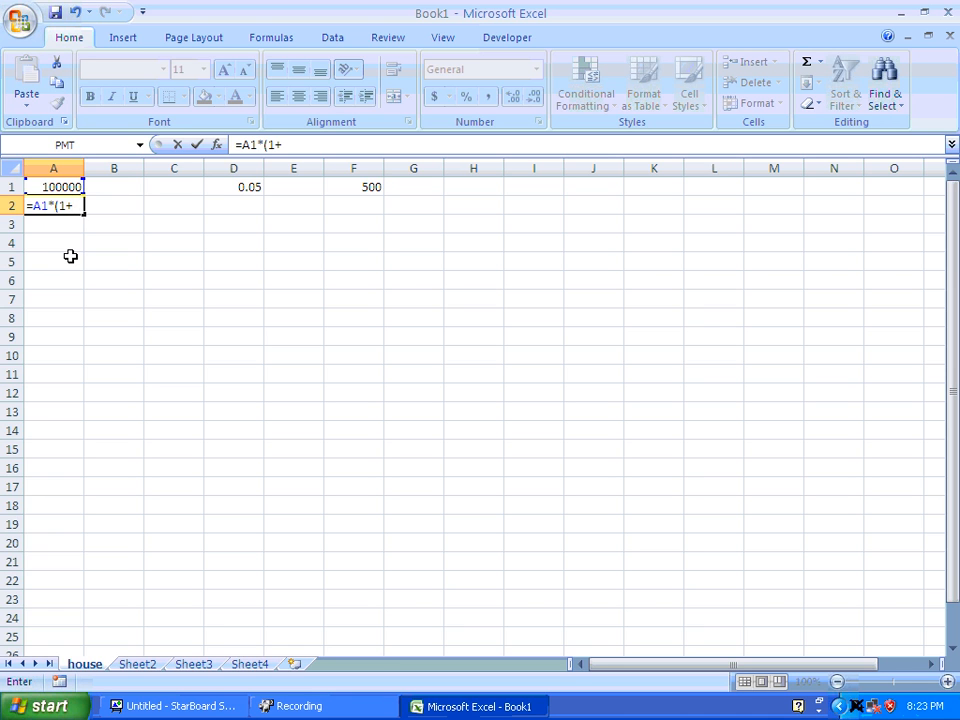
pyautogui.click(248, 189)
pyautogui.write('/')
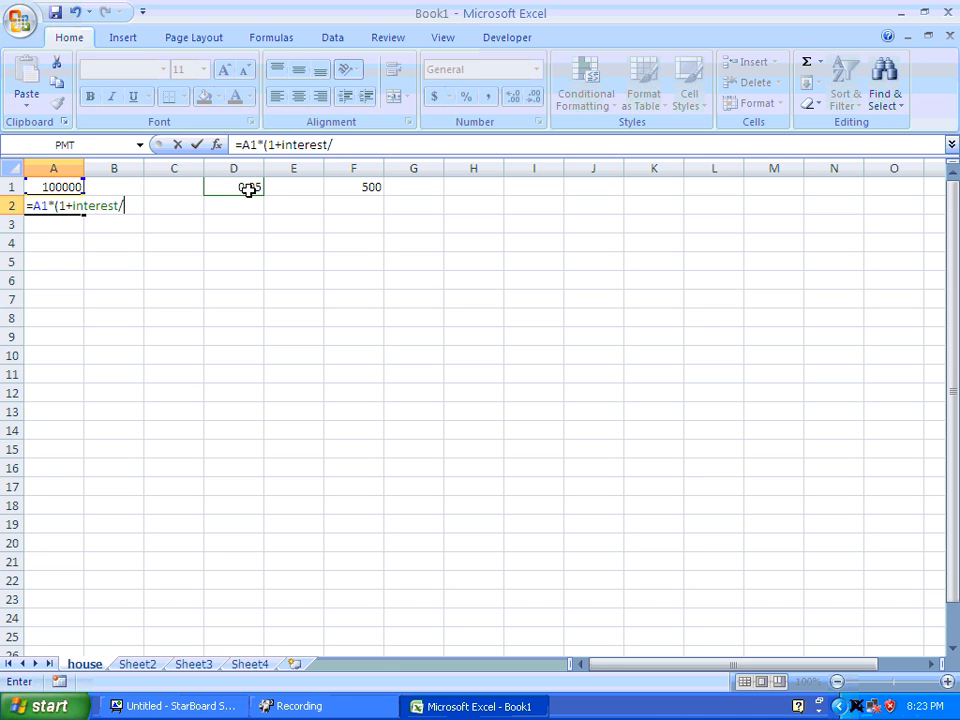
pyautogui.write('12)')
pyautogui.write('-pay')
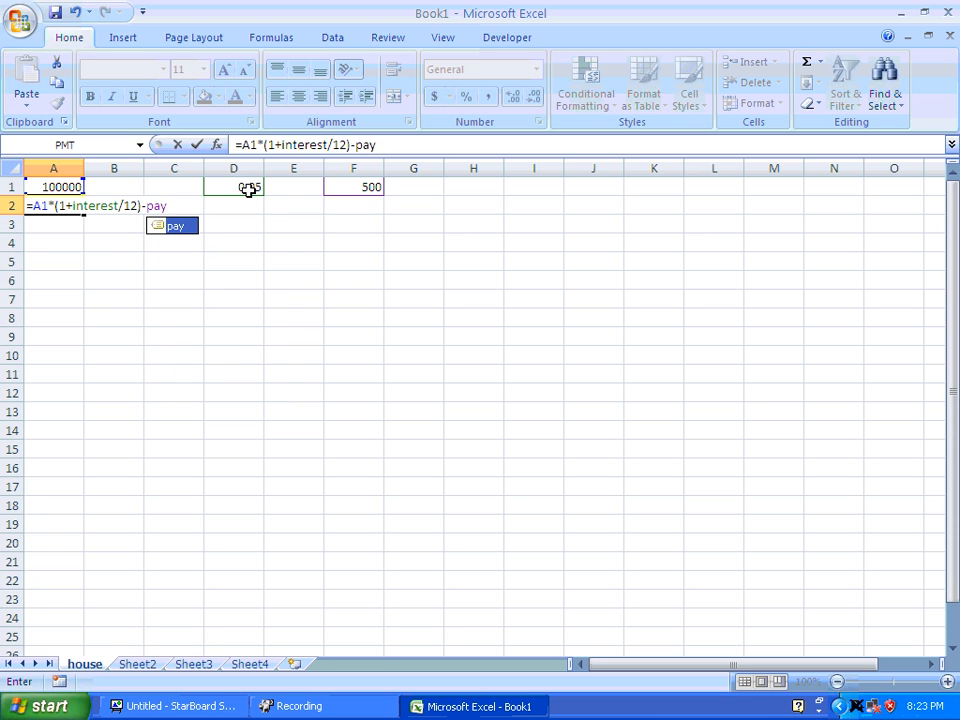
pyautogui.click(160, 230)
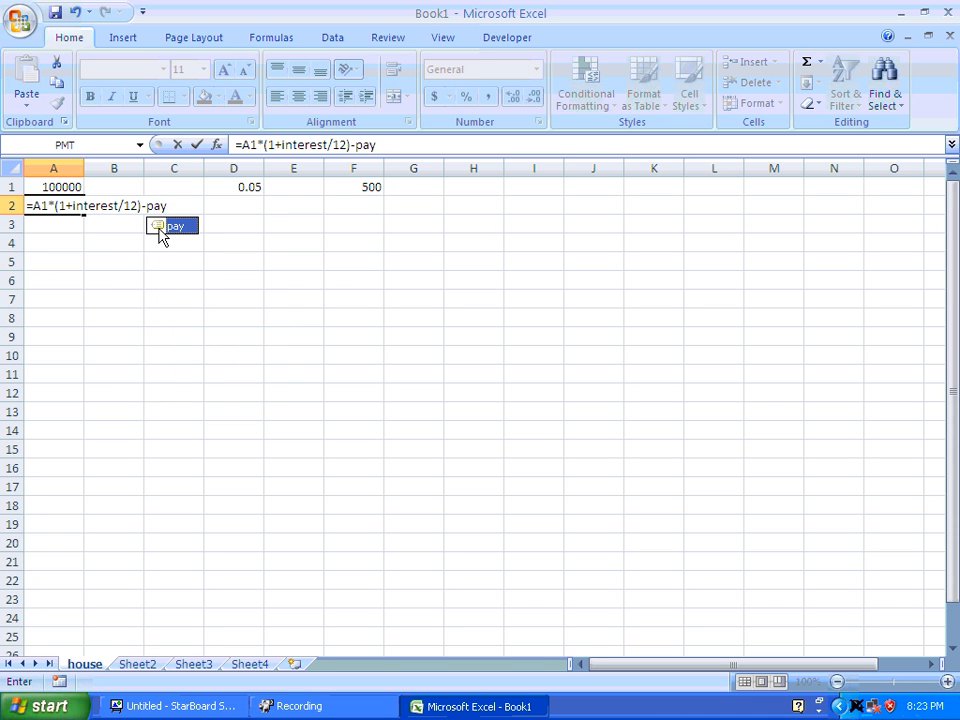
pyautogui.press('Return')
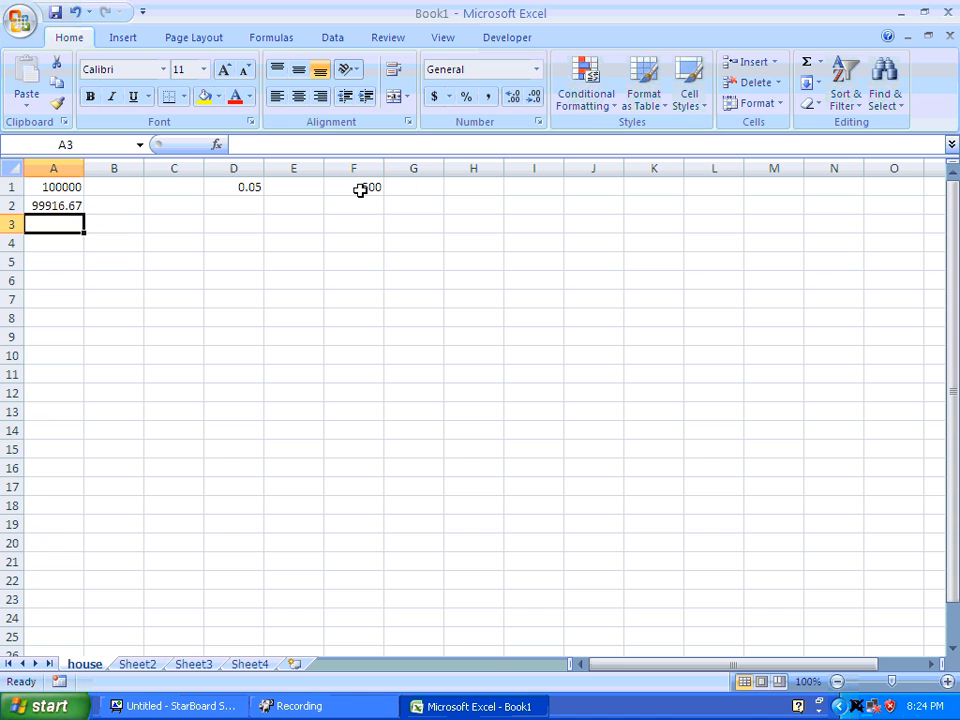
# Try a monthly payment of 200 in the pay cell F1, and set it back to 500.
pyautogui.click(360, 189)
pyautogui.write('200')
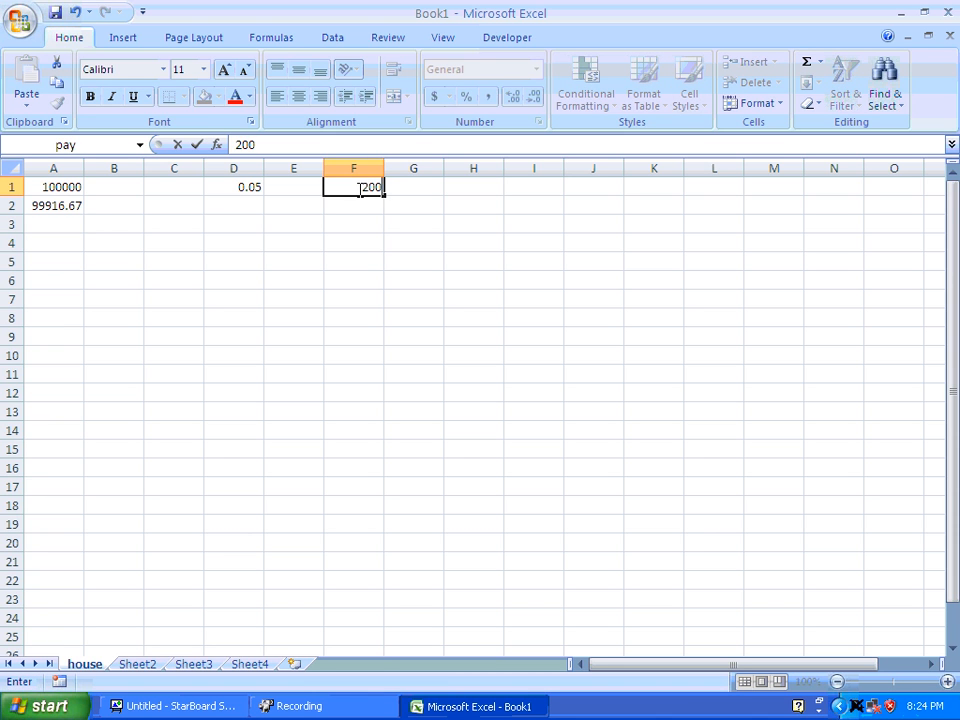
pyautogui.press('Return')
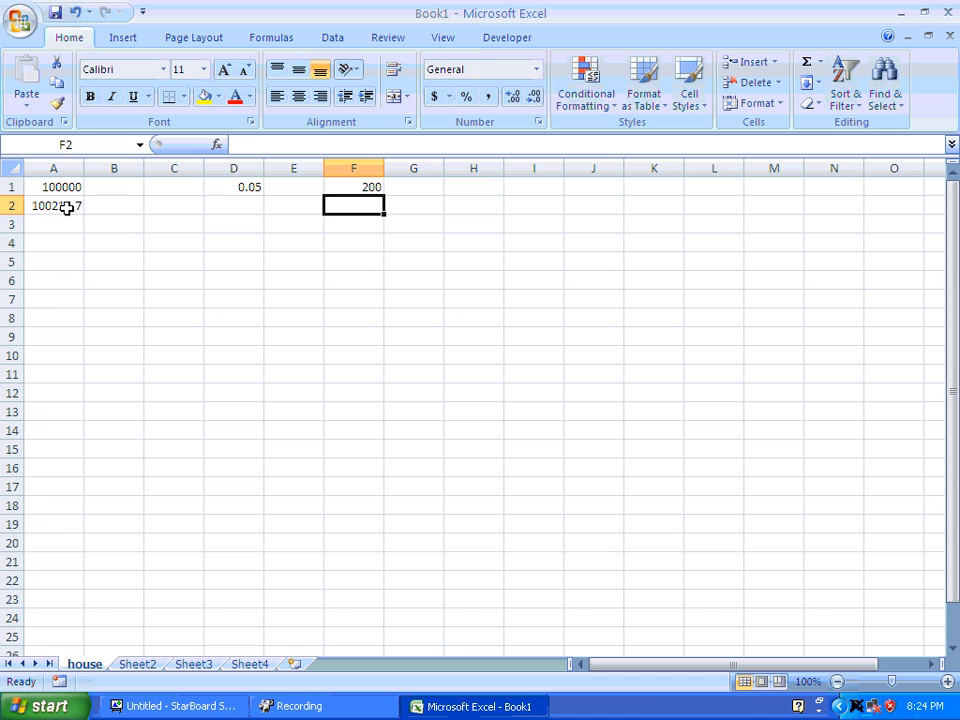
pyautogui.click(342, 187)
pyautogui.write('500')
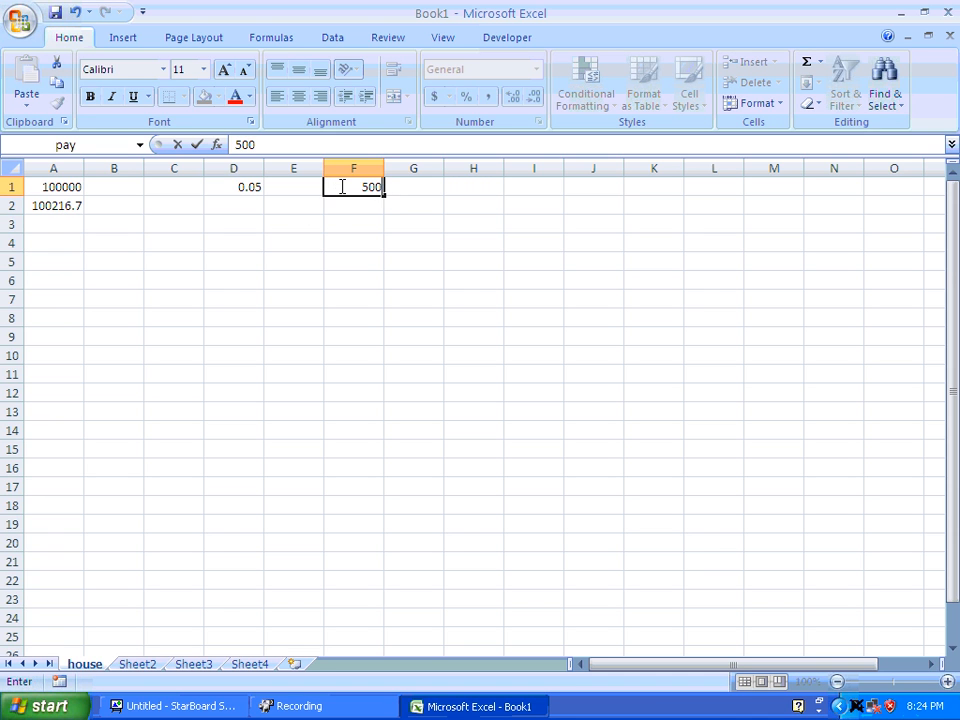
pyautogui.press('Return')
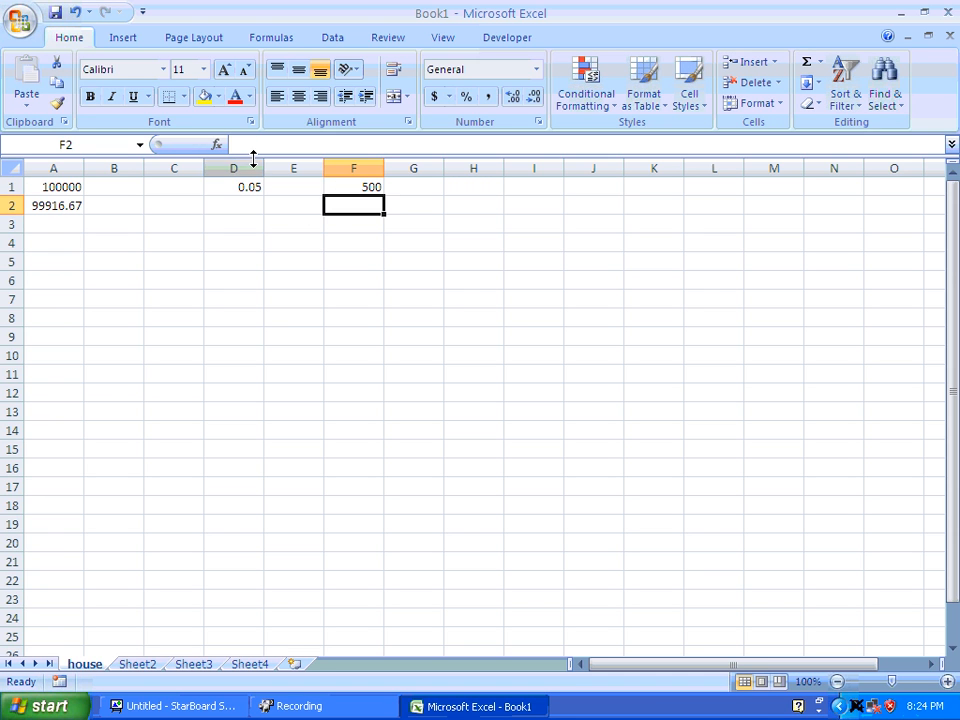
# Fill the balance formula from cell A2 down column A to row 361.
pyautogui.click(71, 208)
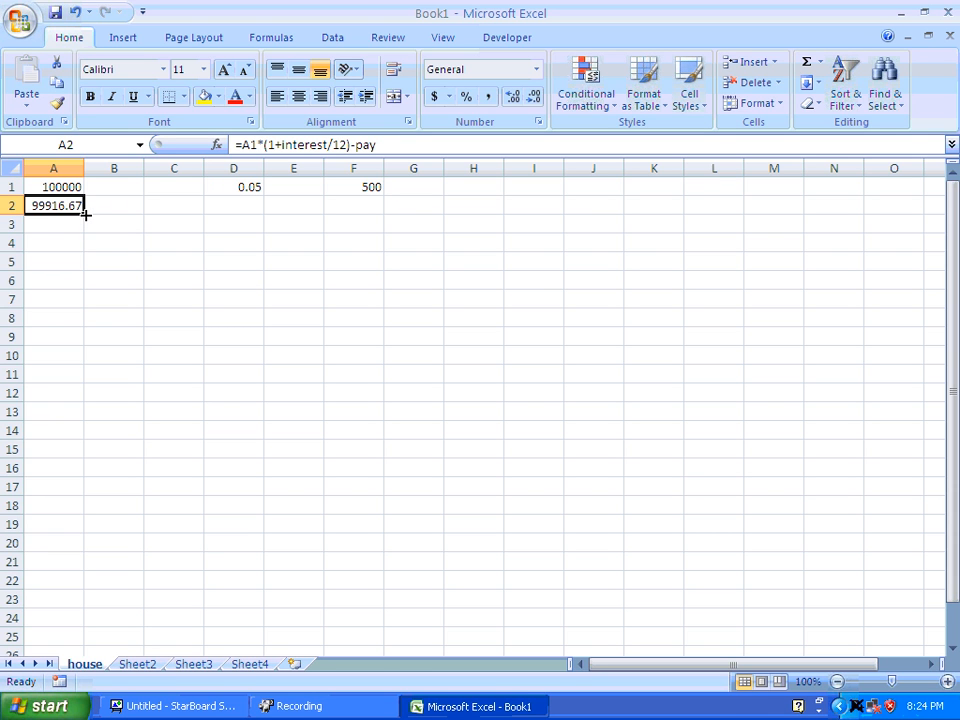
pyautogui.moveTo(85, 214); pyautogui.dragTo(70, 590)
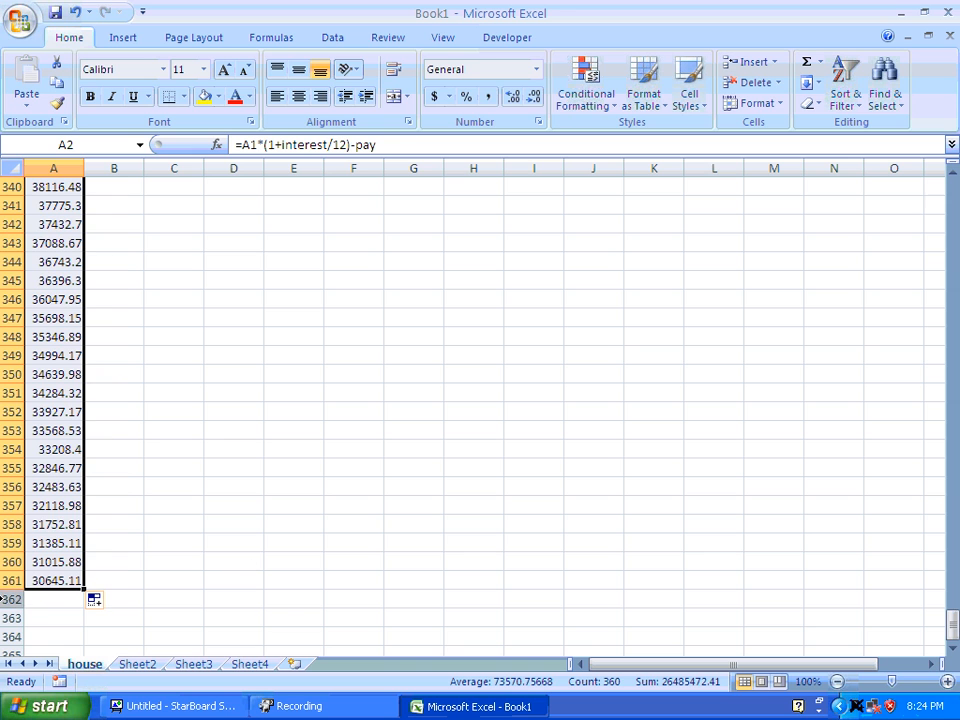
# Check the loan balance after the final payment in cell A361 and return to the start of the sheet.
pyautogui.click(54, 581)
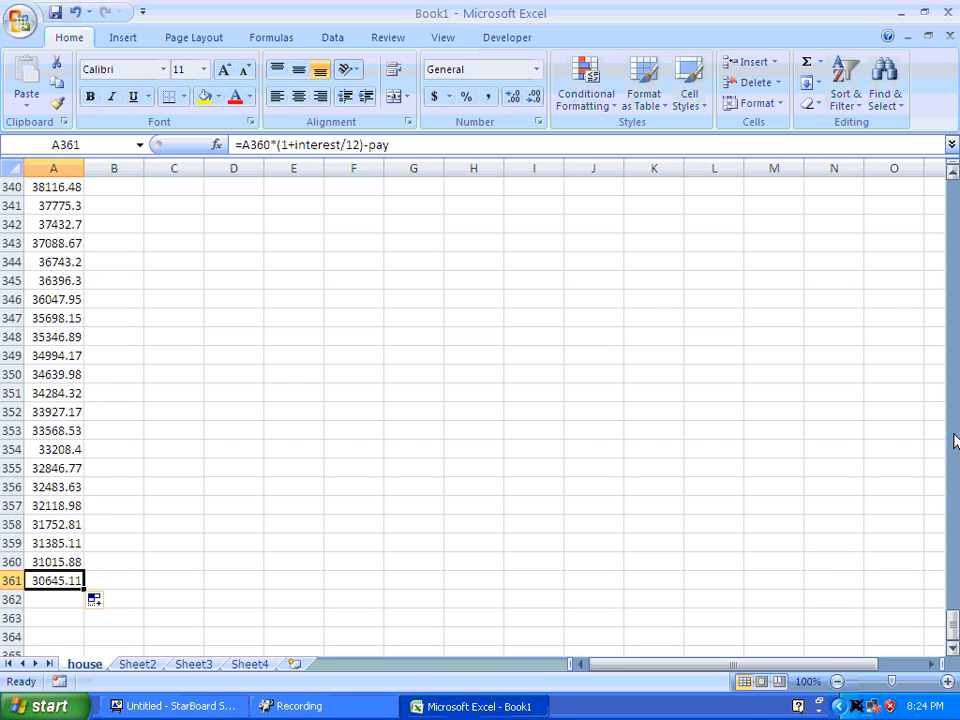
pyautogui.moveTo(954, 625); pyautogui.dragTo(954, 195)
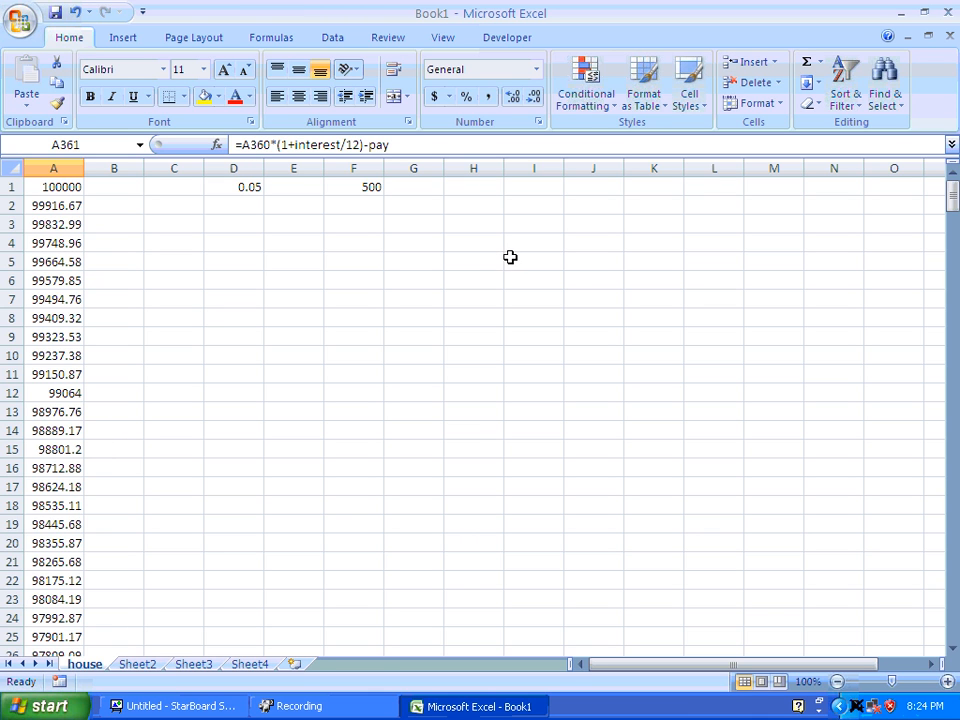
pyautogui.click(484, 223)
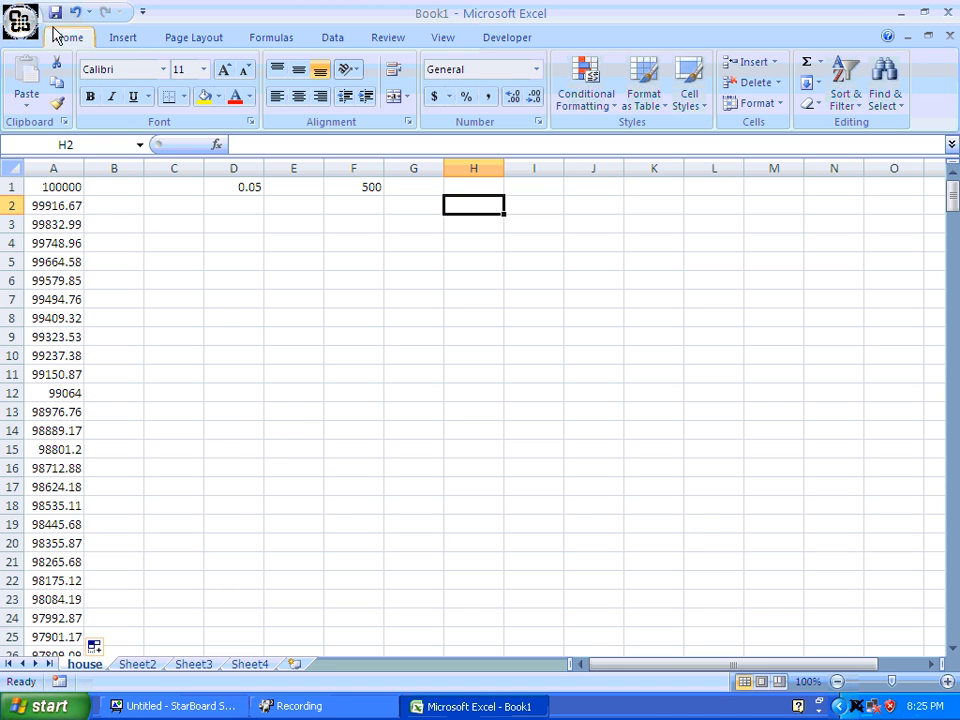
# Check in the Excel add-ins list whether the Solver Add-in is enabled, and leave the list without changes.
pyautogui.click(26, 33)
pyautogui.click(263, 424)
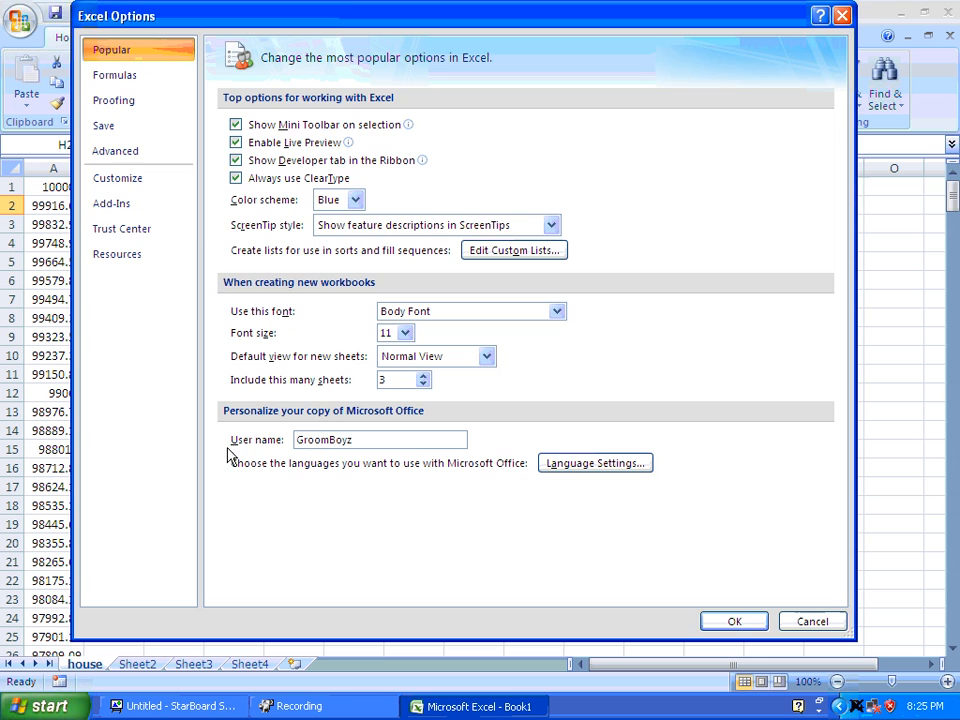
pyautogui.click(125, 205)
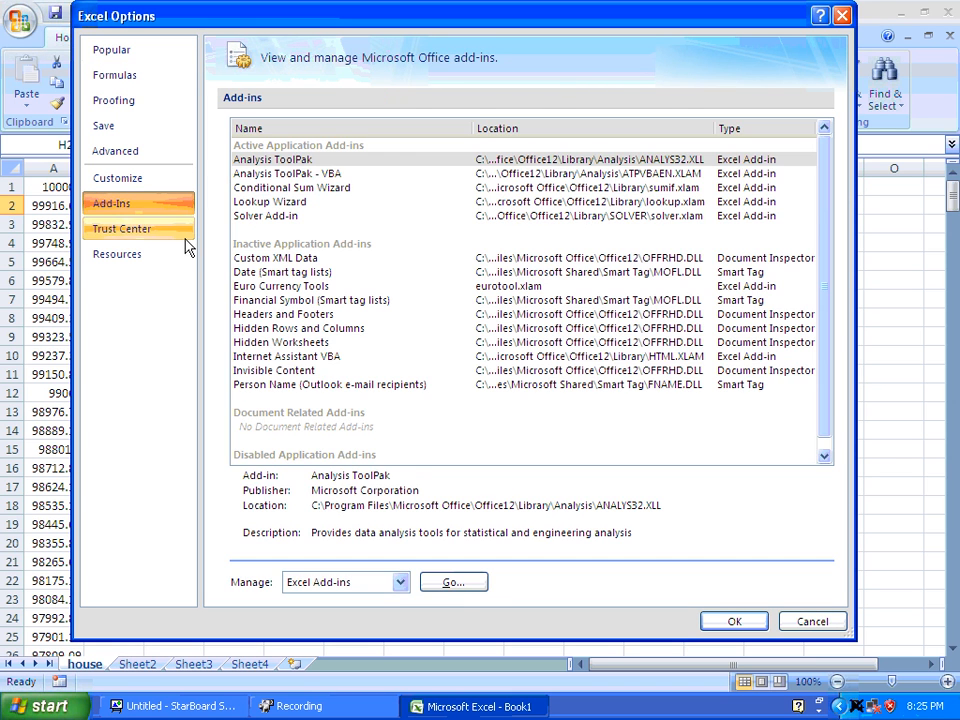
pyautogui.click(452, 582)
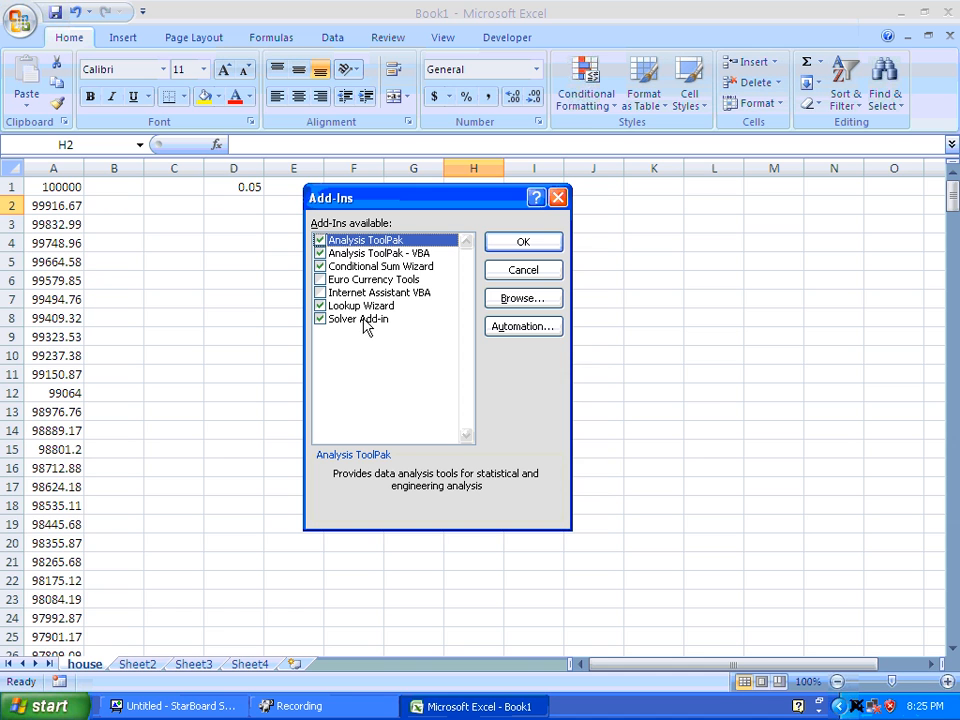
pyautogui.click(532, 273)
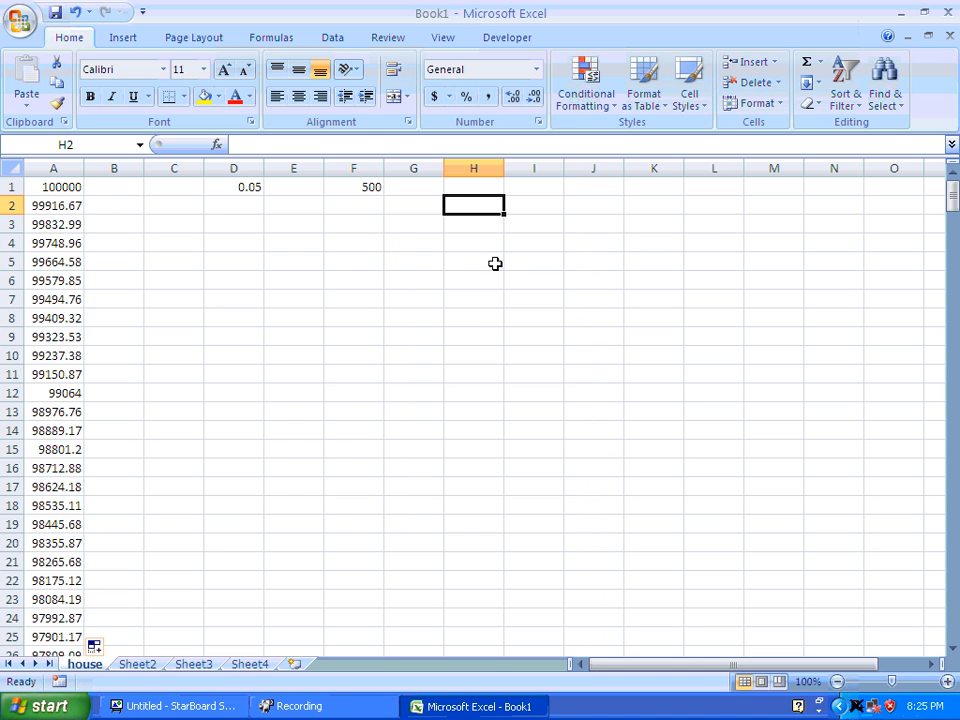
# Start Solver with A361 as the target cell and have it reach a value of 0.
pyautogui.click(340, 40)
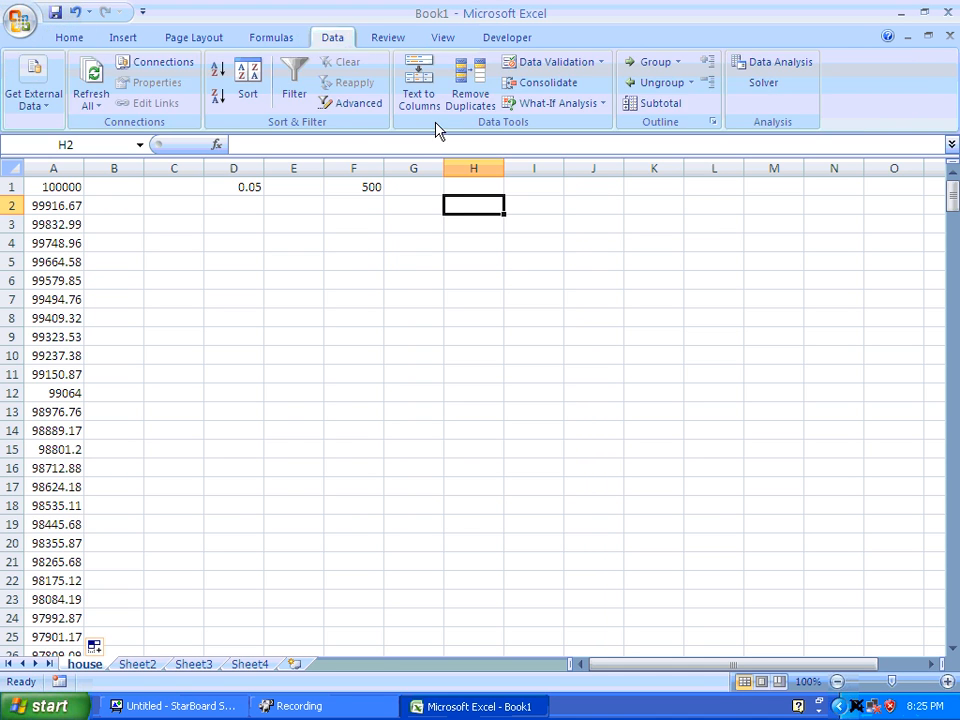
pyautogui.click(762, 85)
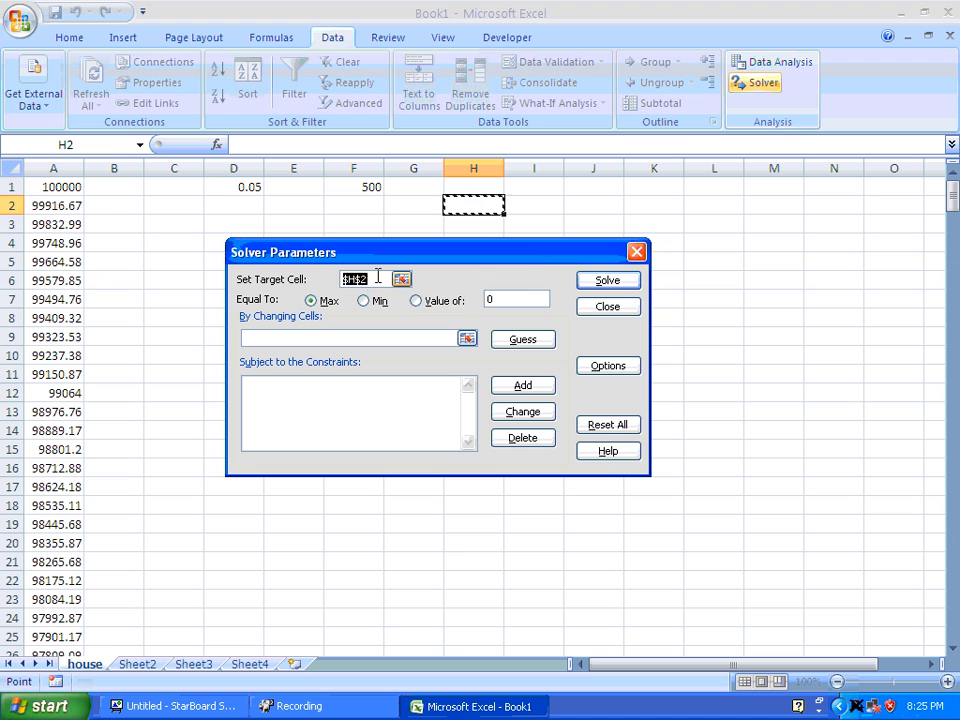
pyautogui.moveTo(375, 279); pyautogui.dragTo(305, 276)
pyautogui.write('a')
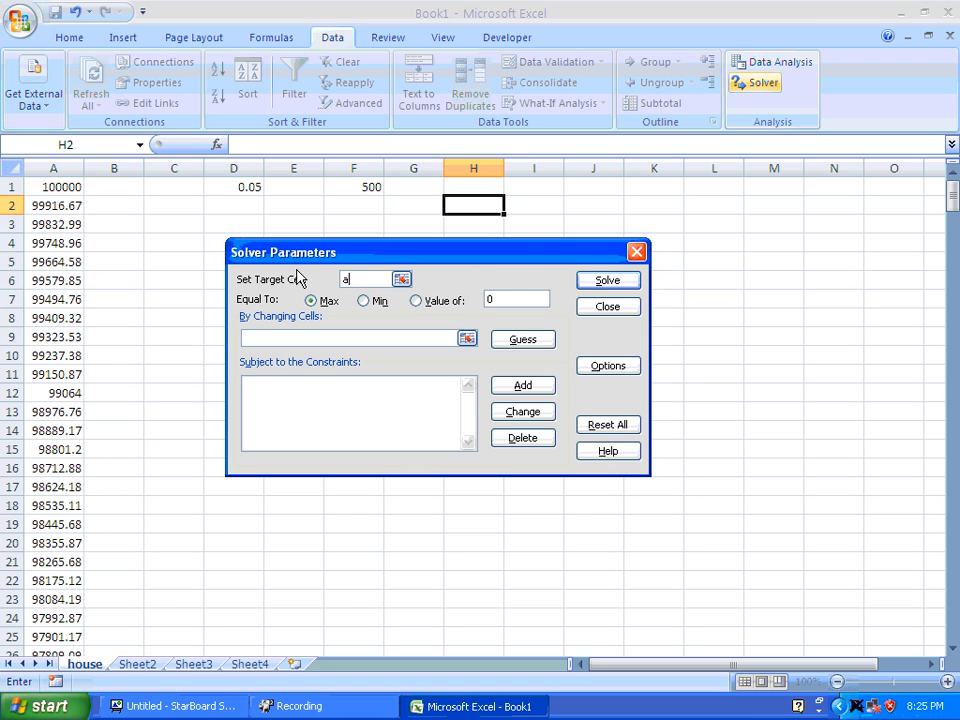
pyautogui.write('361')
pyautogui.click(450, 301)
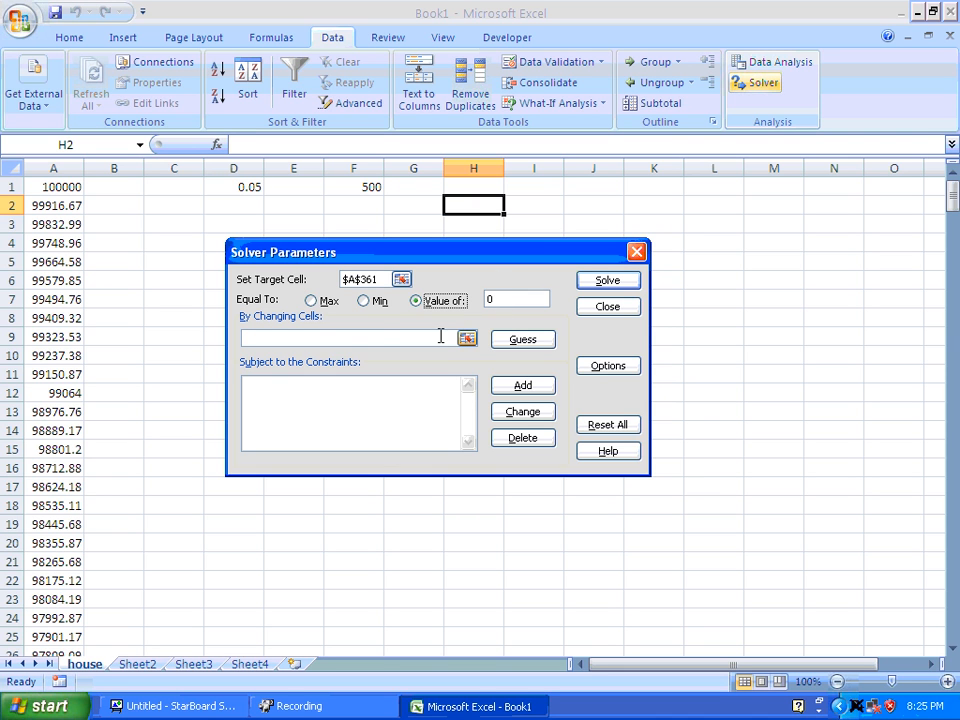
# Let Solver change the payment cell F1, solve the model, and keep the solution.
pyautogui.click(440, 337)
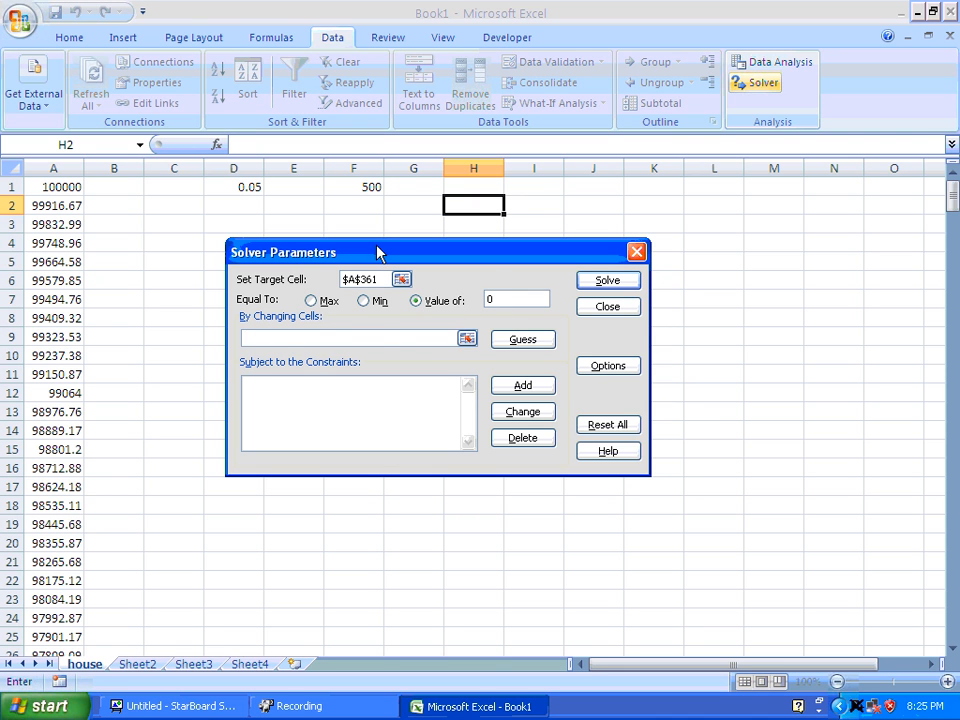
pyautogui.click(362, 188)
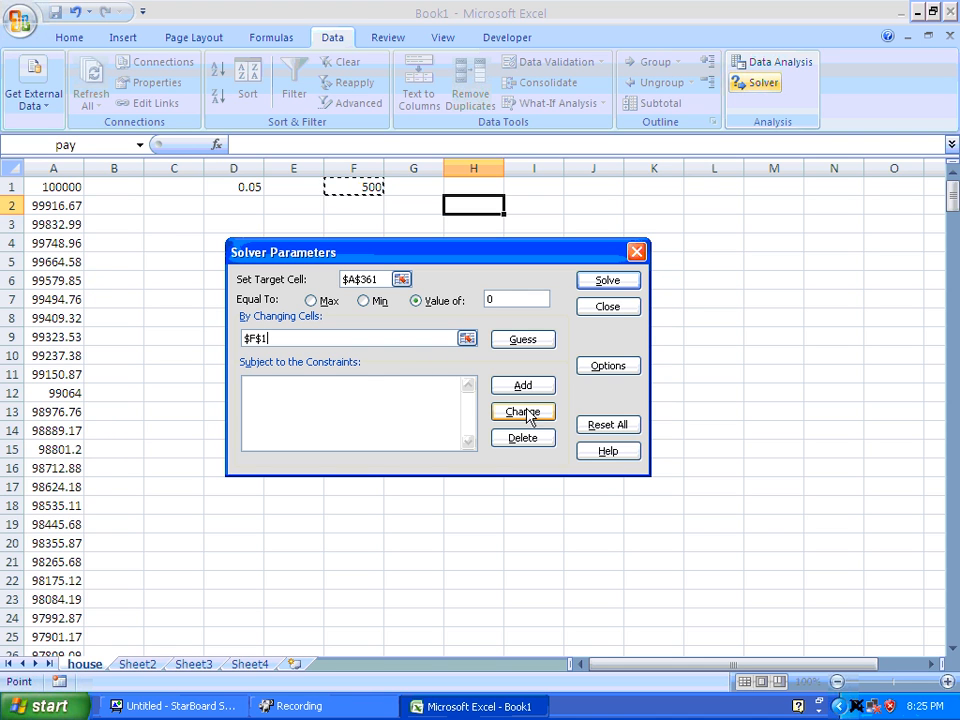
pyautogui.click(604, 281)
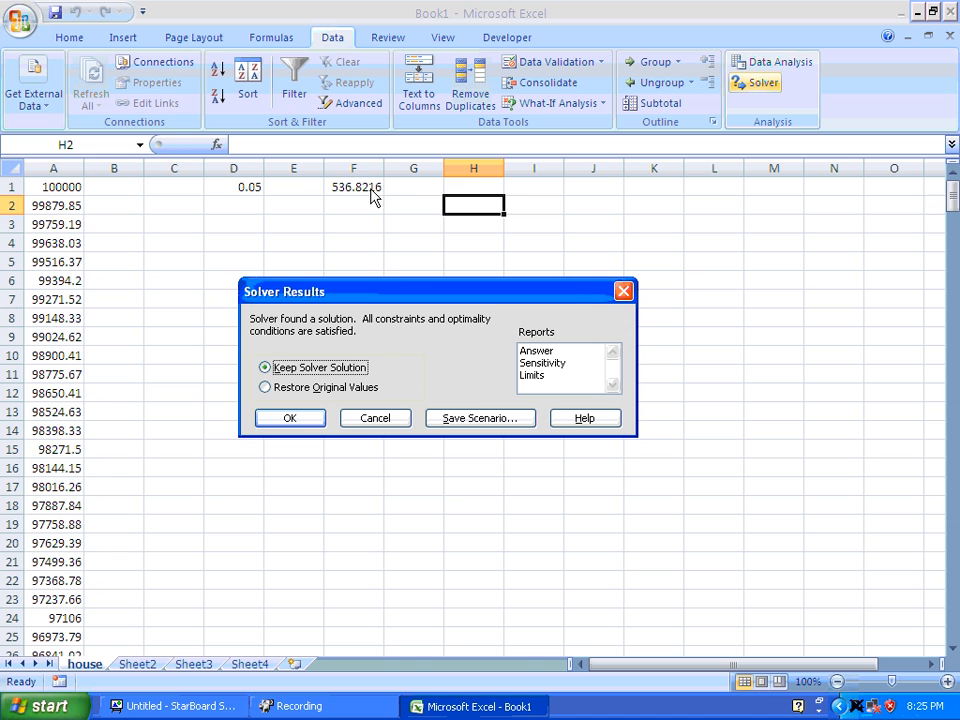
pyautogui.click(312, 418)
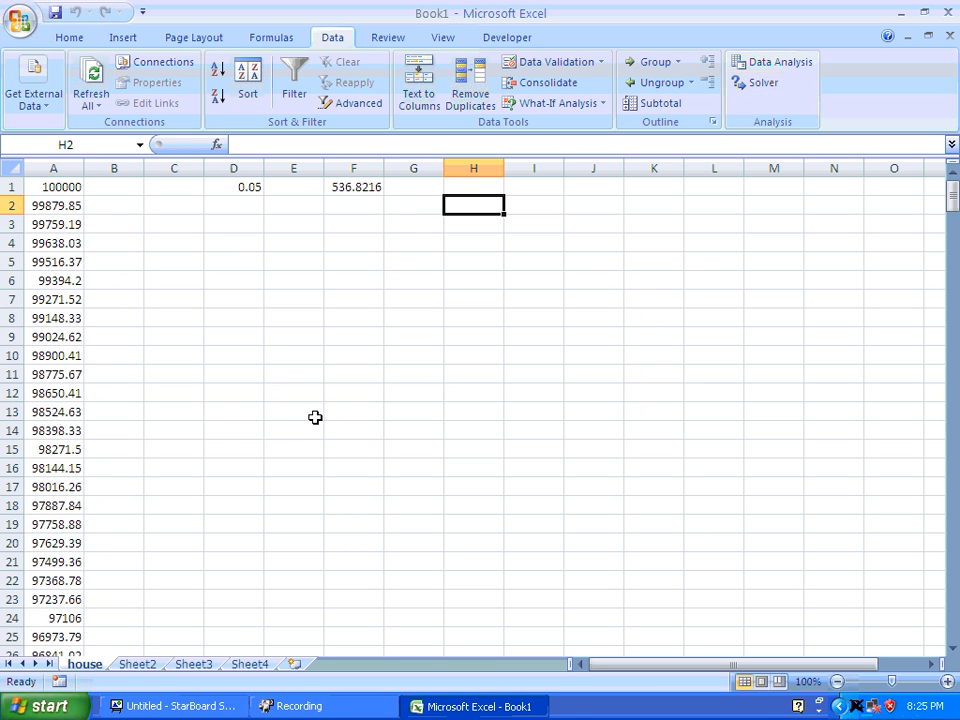
# Set the monthly payment in the pay cell F1 to 525.
pyautogui.click(342, 188)
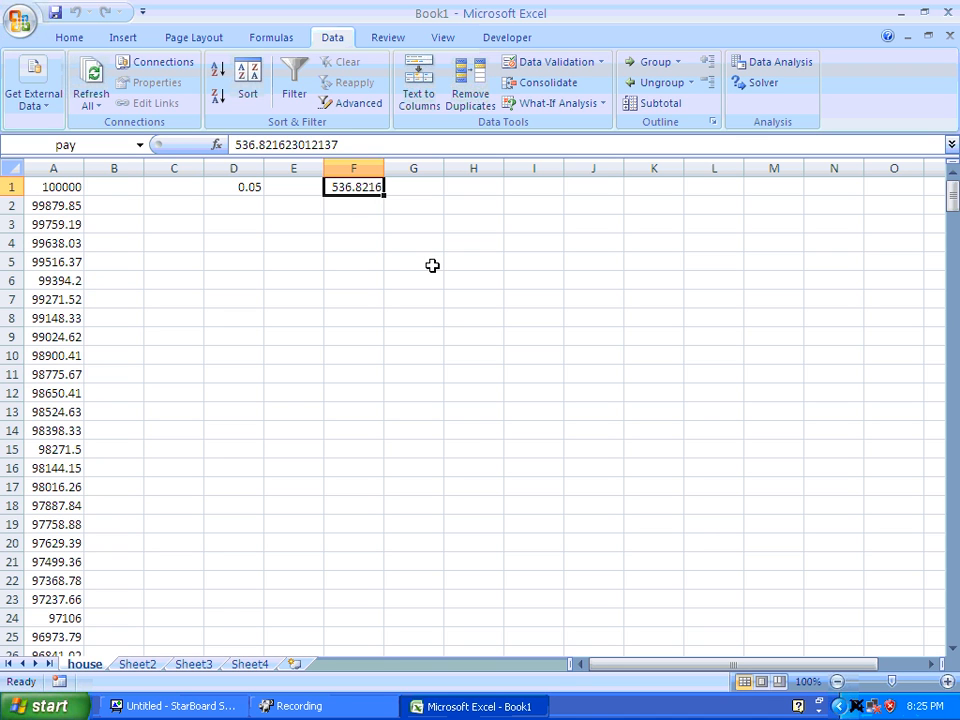
pyautogui.write('525')
pyautogui.press('Return')
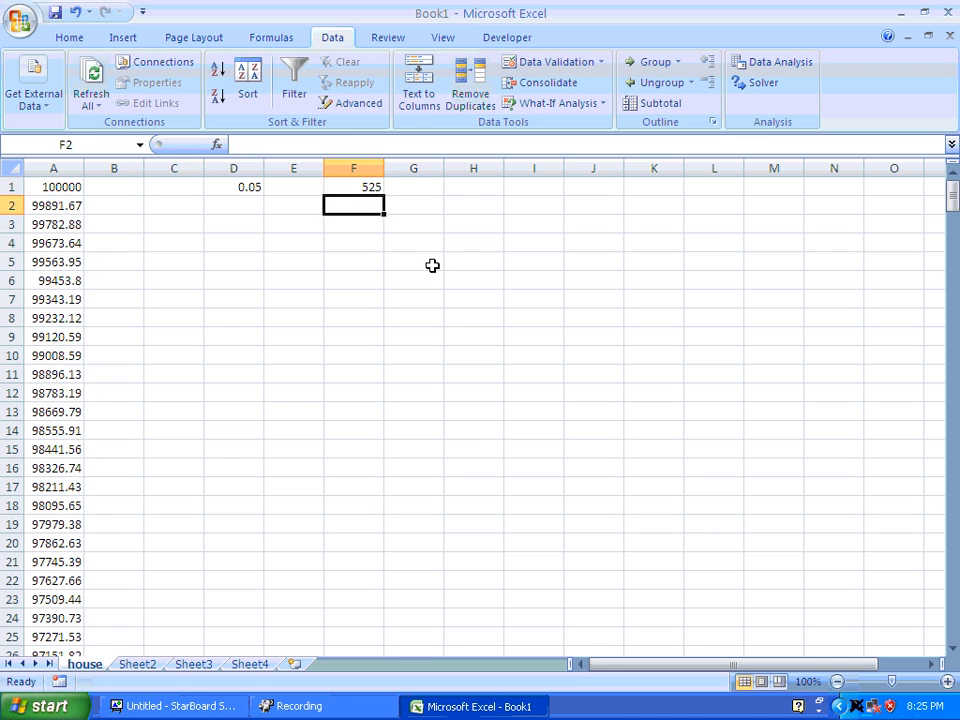
pyautogui.moveTo(952, 196)
pyautogui.mouseDown()
pyautogui.moveTo(952, 622)
pyautogui.moveTo(952, 196)
pyautogui.mouseUp()
pyautogui.click(369, 186)
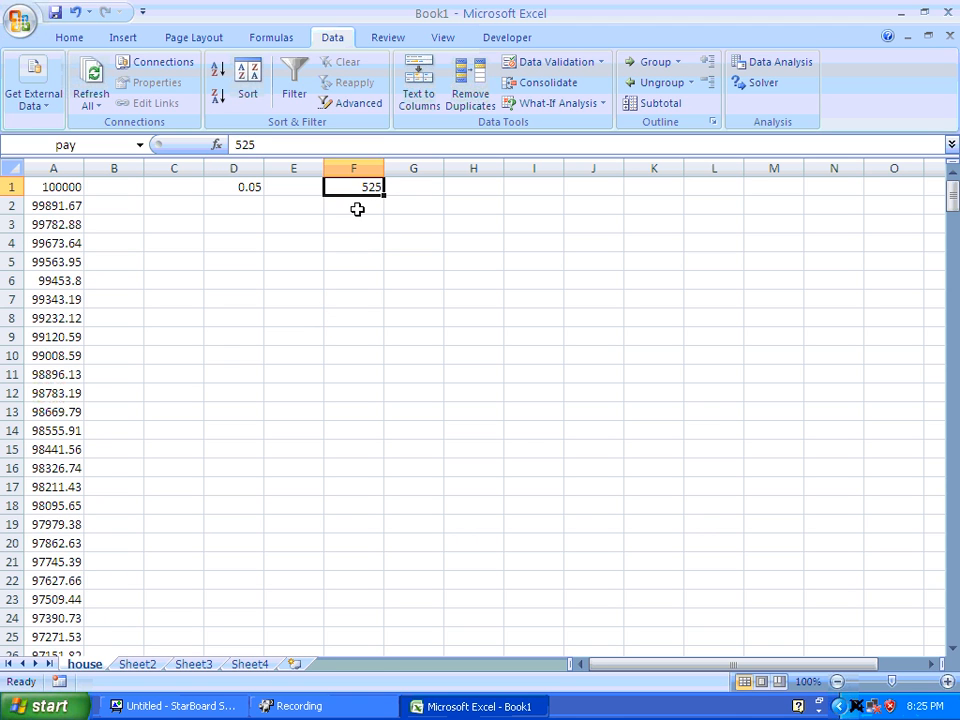
# Insert the financial function PMT in cell F5.
pyautogui.click(345, 262)
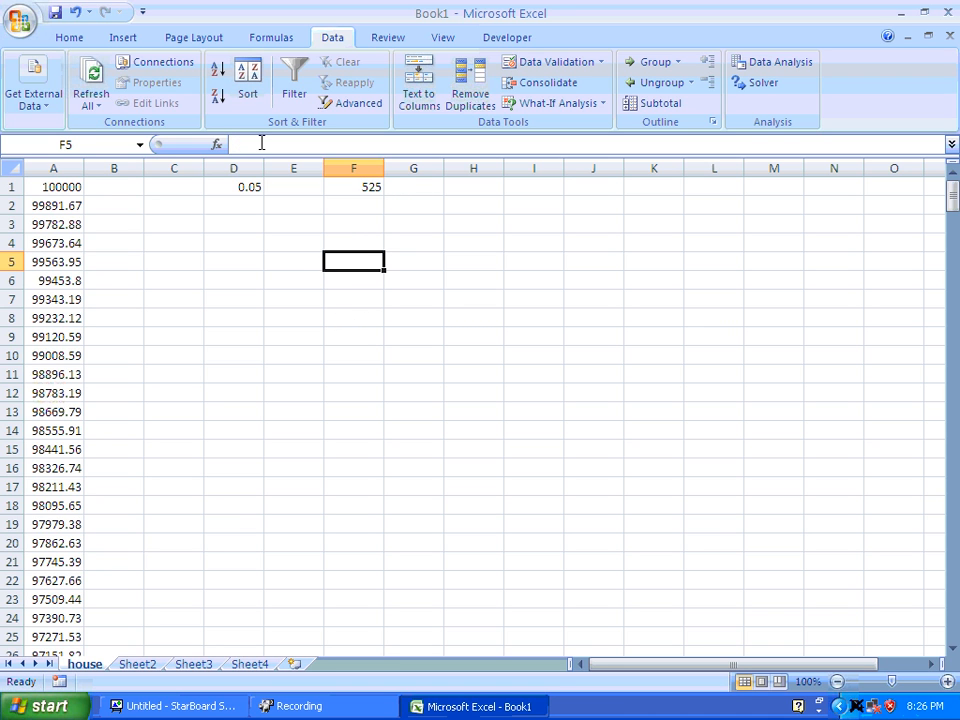
pyautogui.write('=')
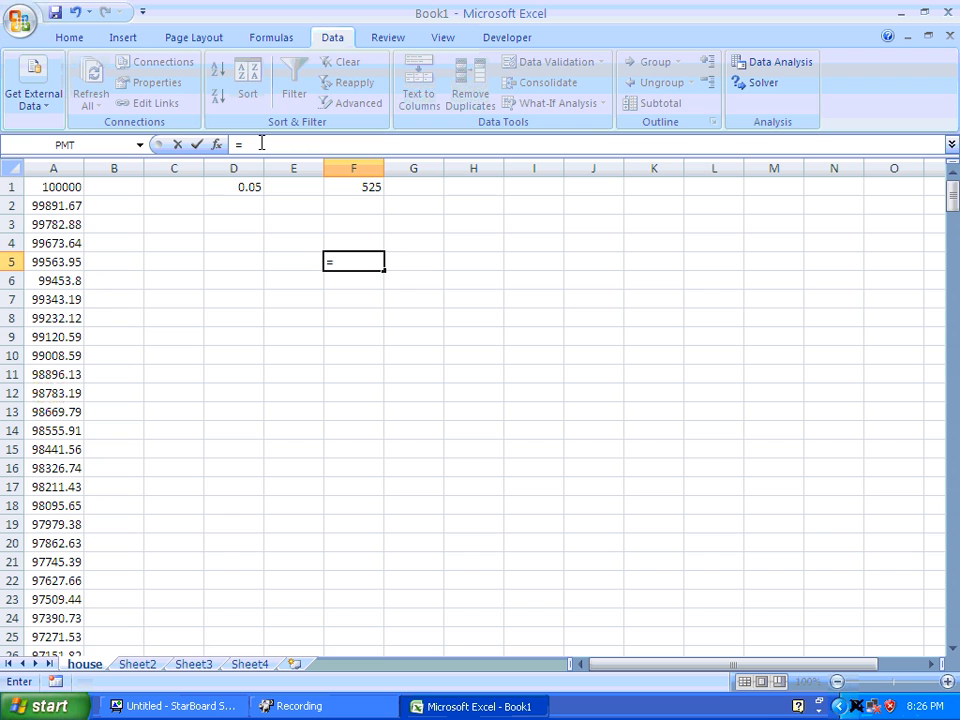
pyautogui.press('Escape')
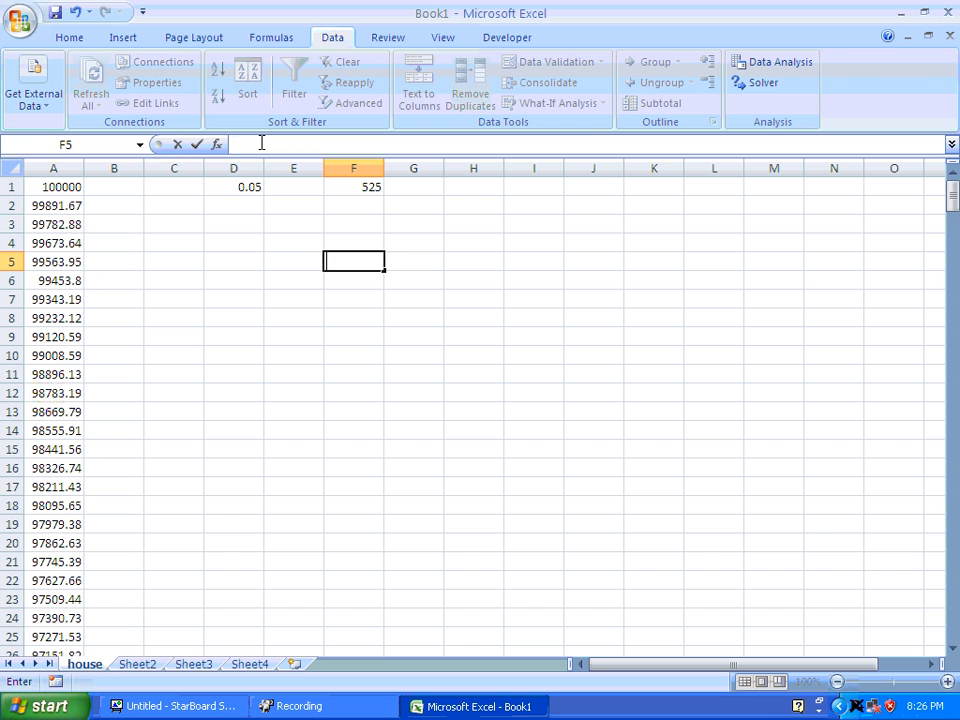
pyautogui.click(271, 37)
pyautogui.click(100, 103)
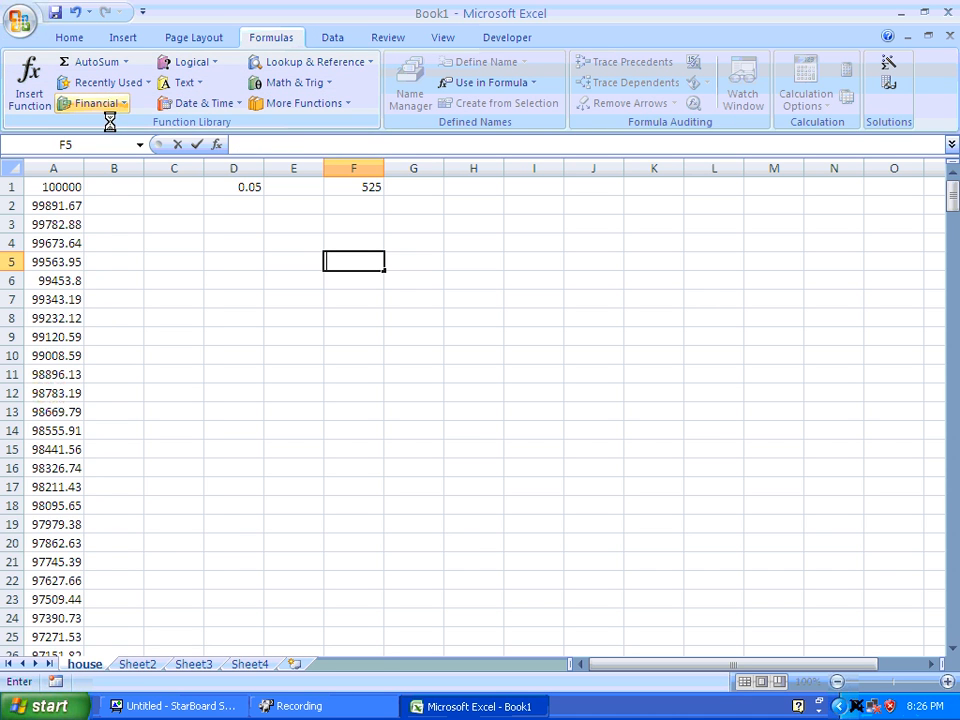
pyautogui.moveTo(197, 208); pyautogui.dragTo(195, 364)
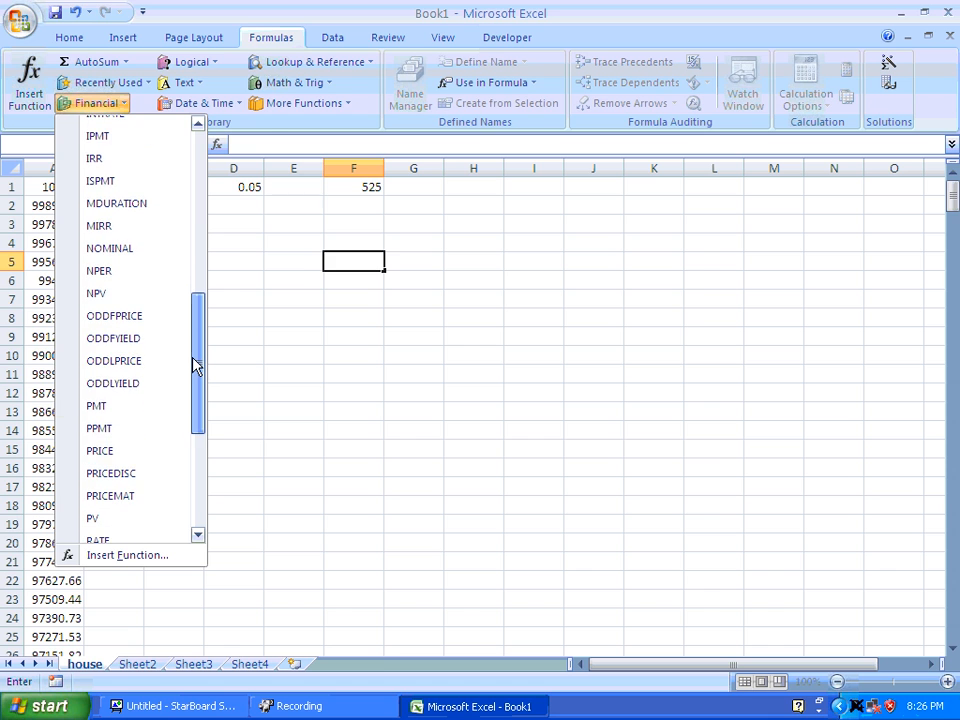
pyautogui.click(110, 410)
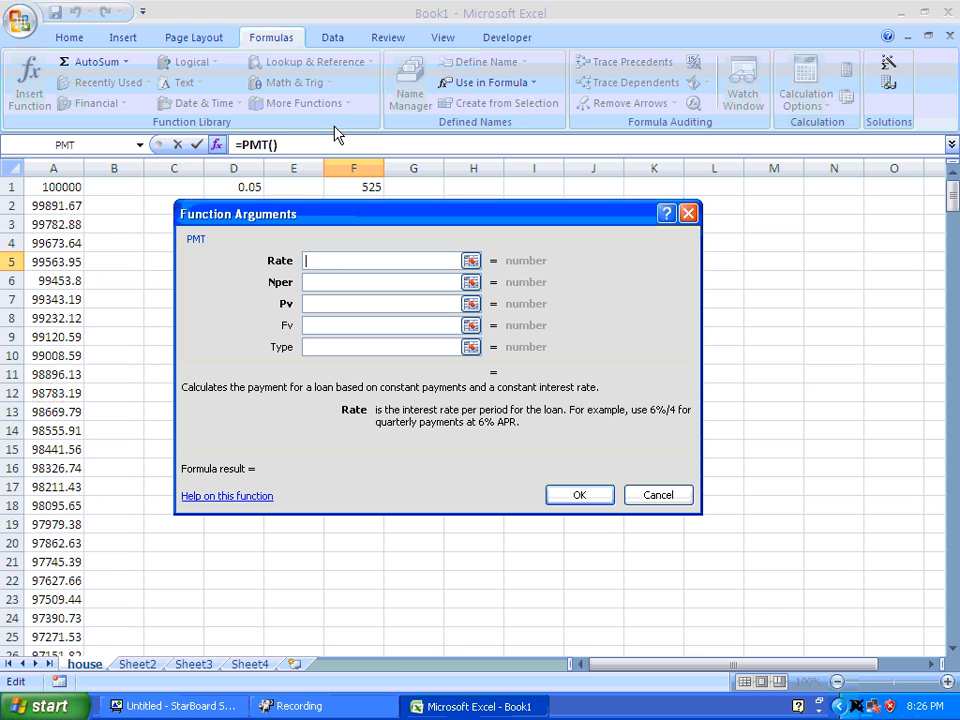
# Enter the PMT arguments for F5: rate .05/12, 360 payments and a present value of 100000.
pyautogui.write('.05/12')
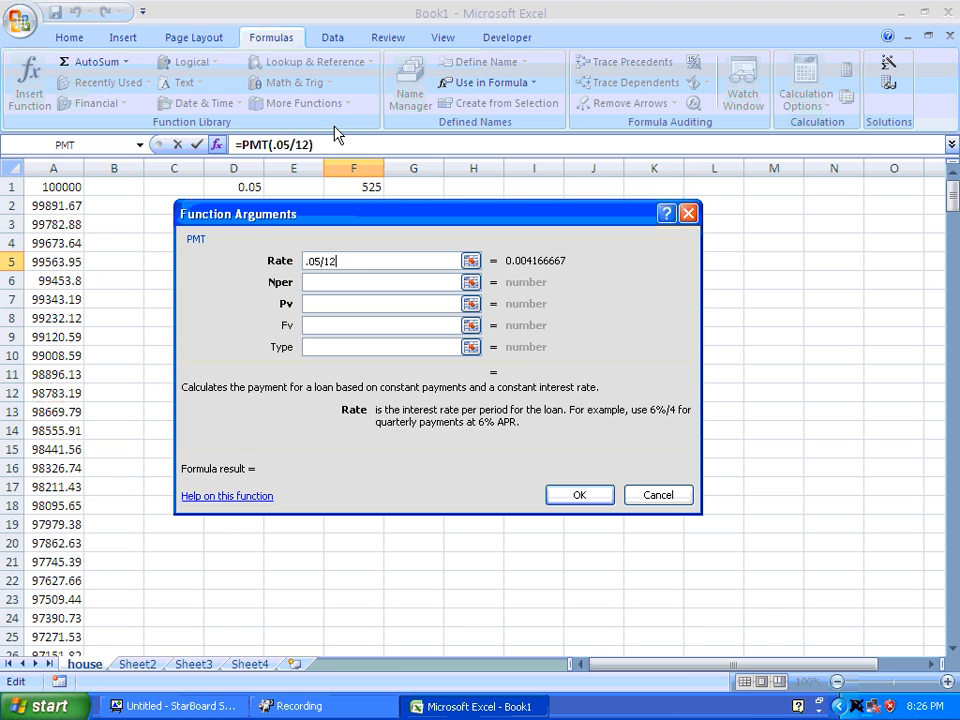
pyautogui.click(376, 286)
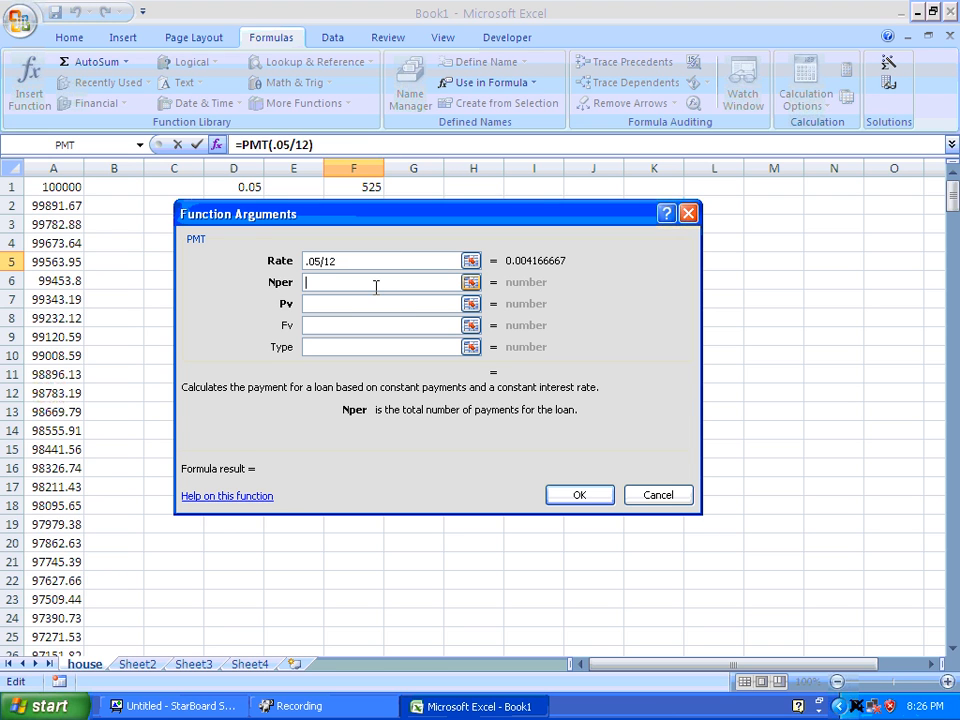
pyautogui.write('360')
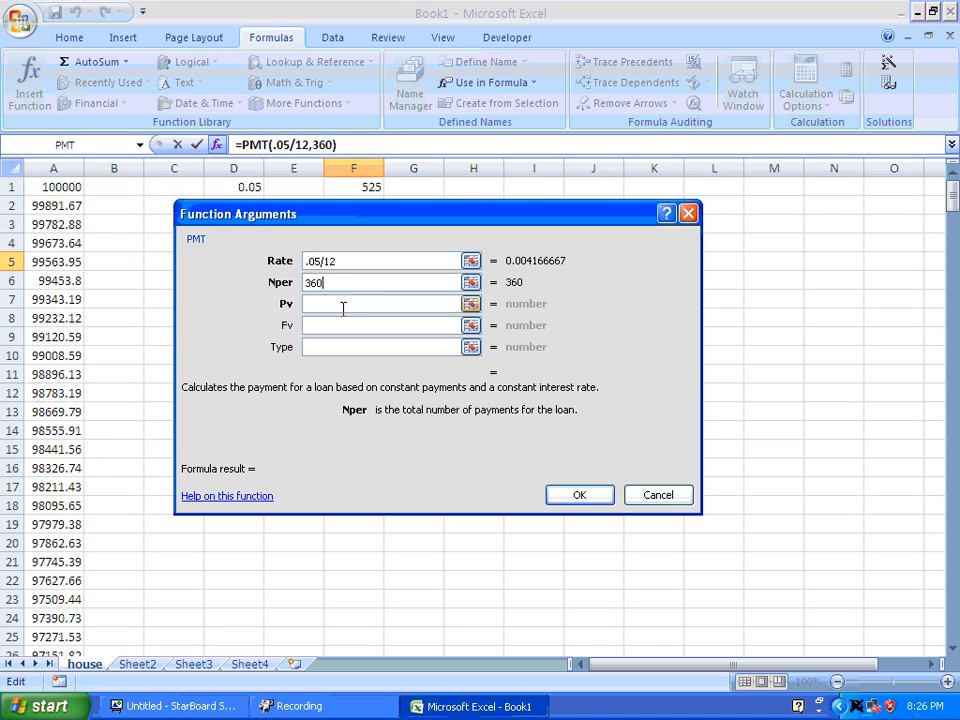
pyautogui.click(343, 308)
pyautogui.write('10')
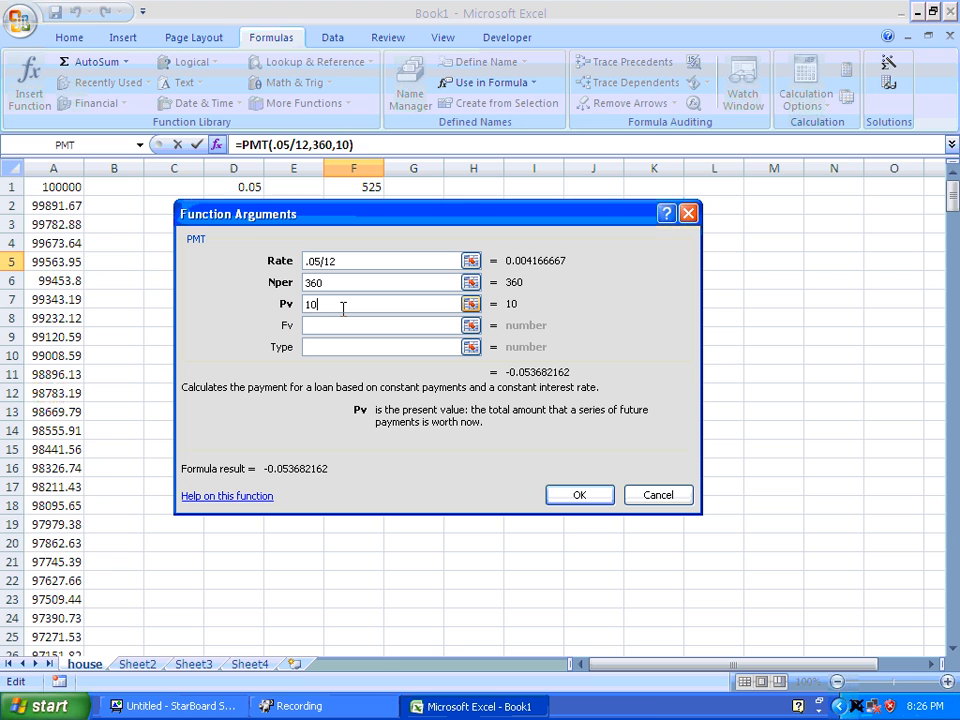
pyautogui.write('0000')
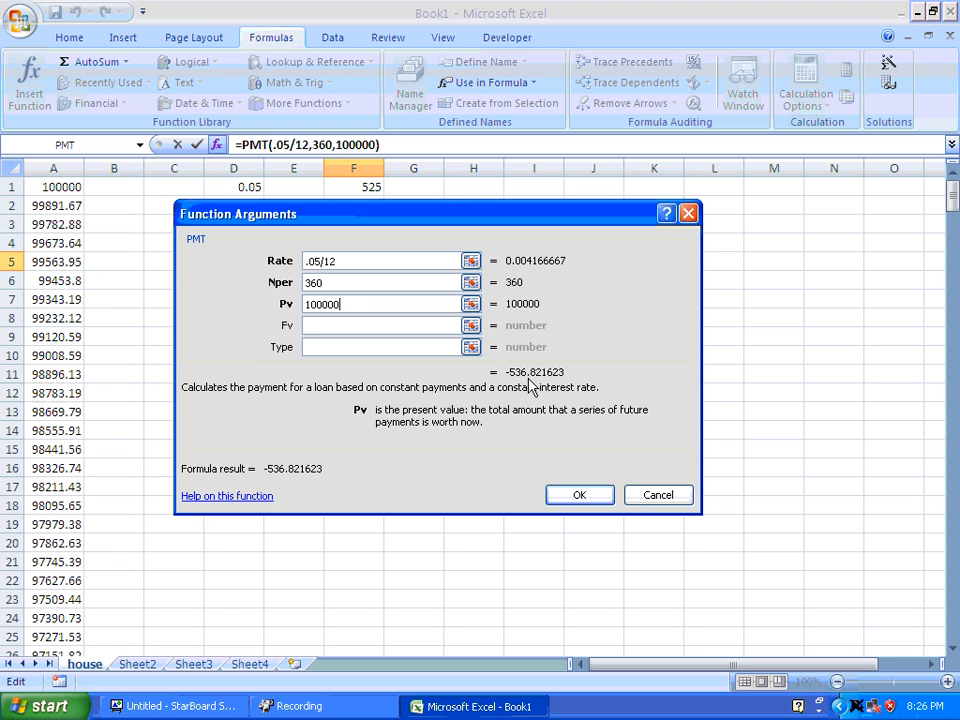
pyautogui.click(578, 494)
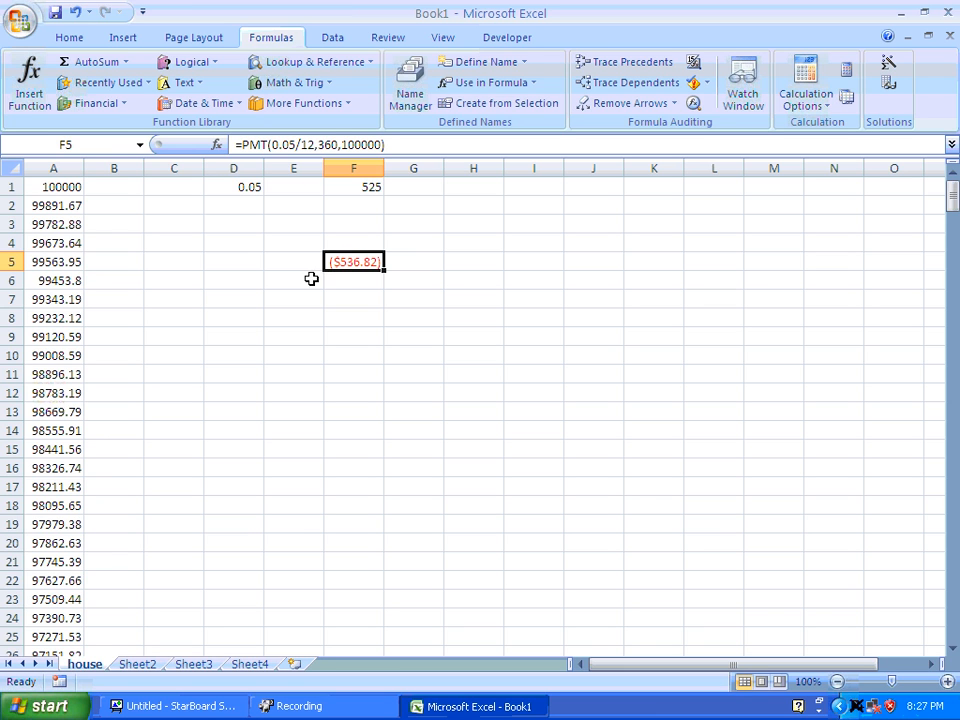
# Make the loan amount in the PMT formula in F5 negative, as -100000.
pyautogui.click(344, 143)
pyautogui.press('Left')
pyautogui.write('-')
pyautogui.press('Return')
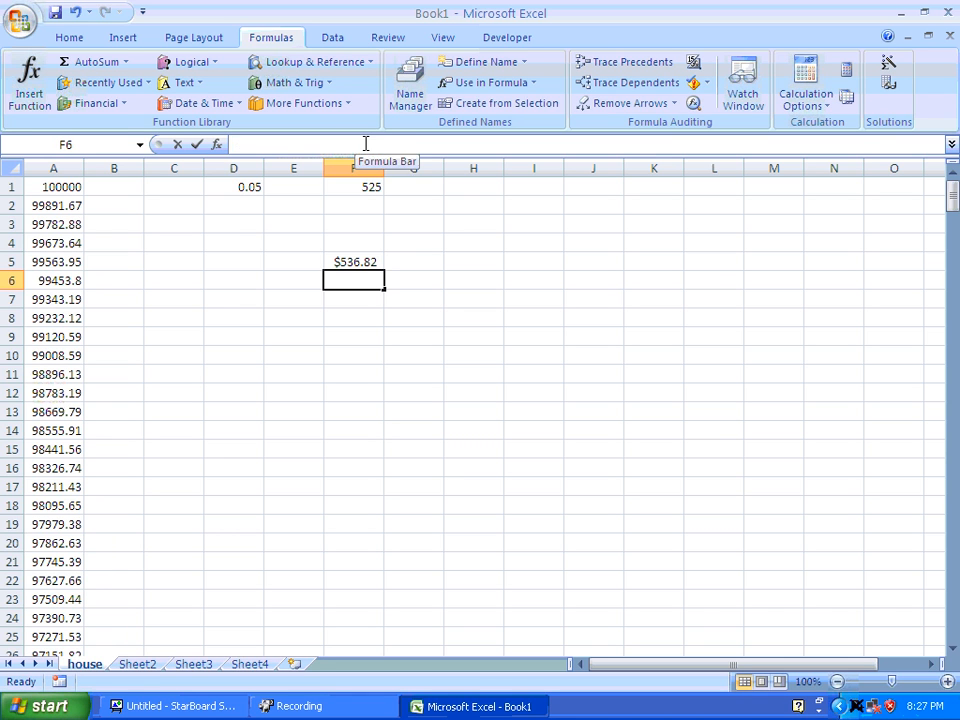
# Examine the remaining balance after 120 payments in cell A121 and the balances in the rows below it.
pyautogui.click(365, 143)
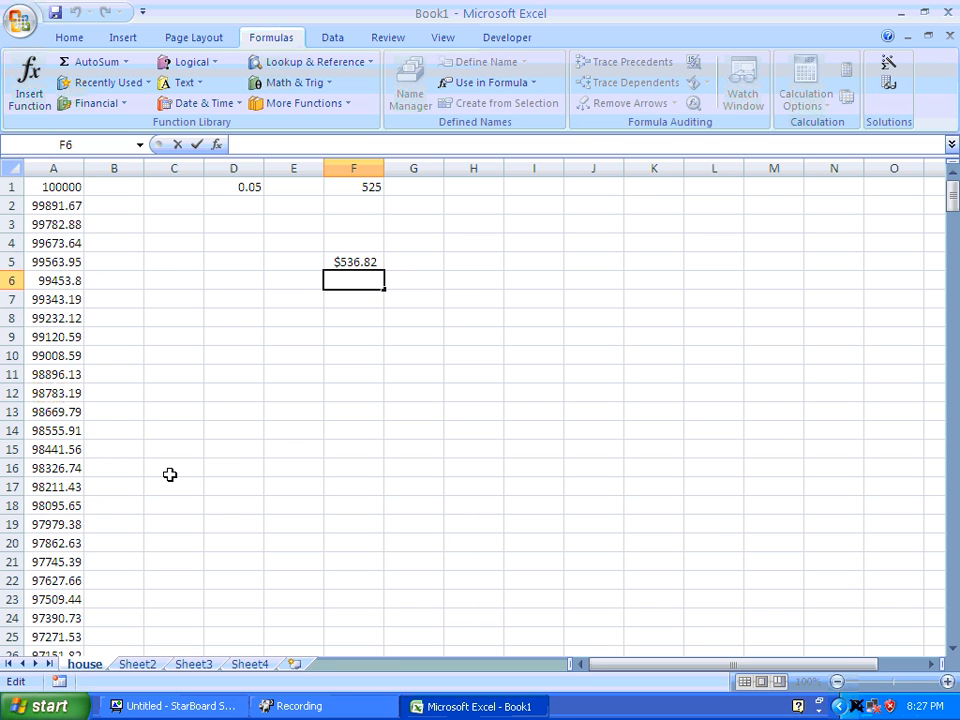
pyautogui.moveTo(951, 195); pyautogui.dragTo(928, 317)
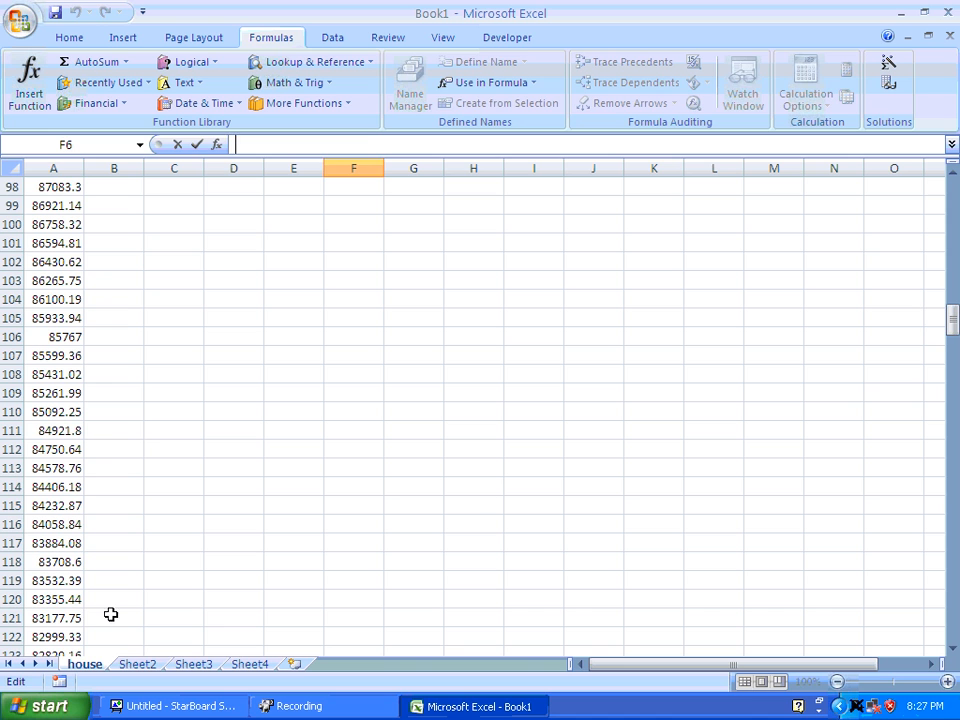
pyautogui.click(62, 619)
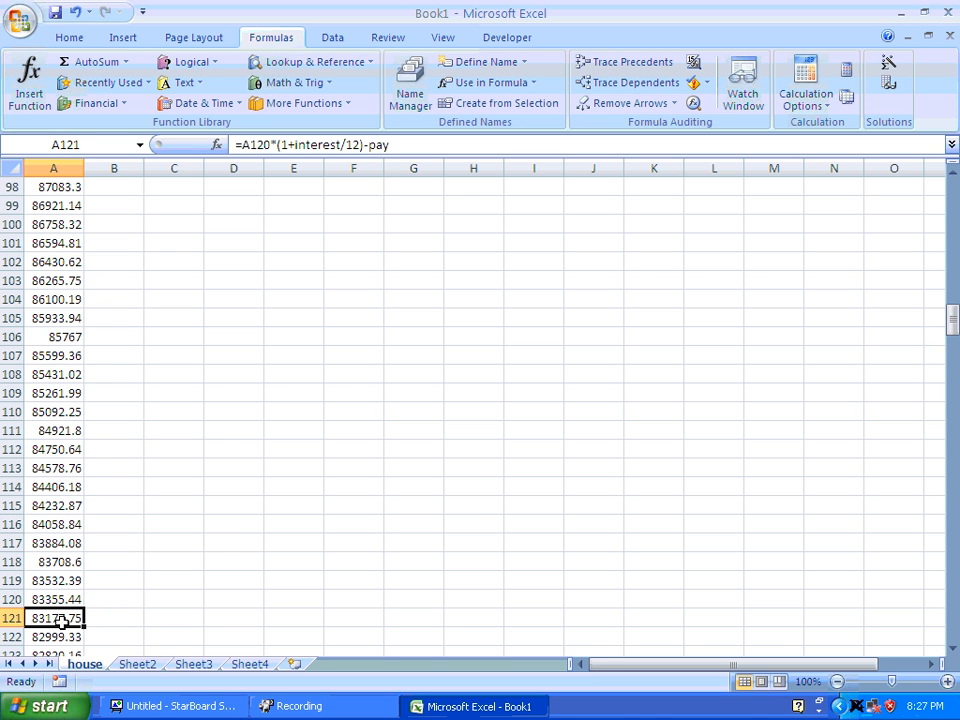
pyautogui.moveTo(951, 318); pyautogui.dragTo(947, 345)
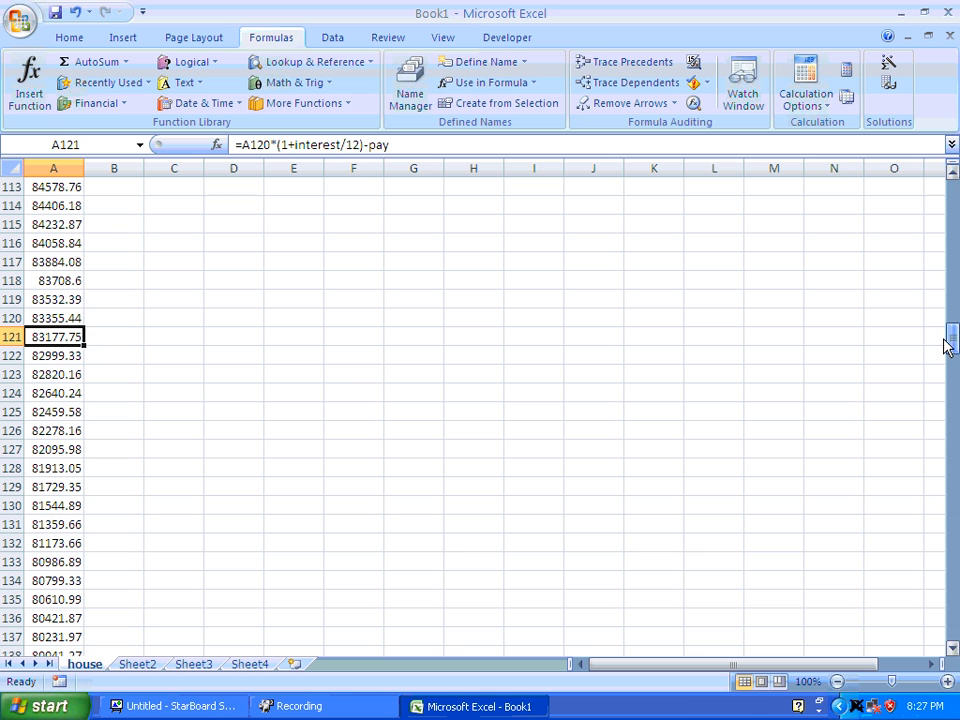
# Insert the financial function PMT in cell E122, beside the balance in A122.
pyautogui.click(37, 358)
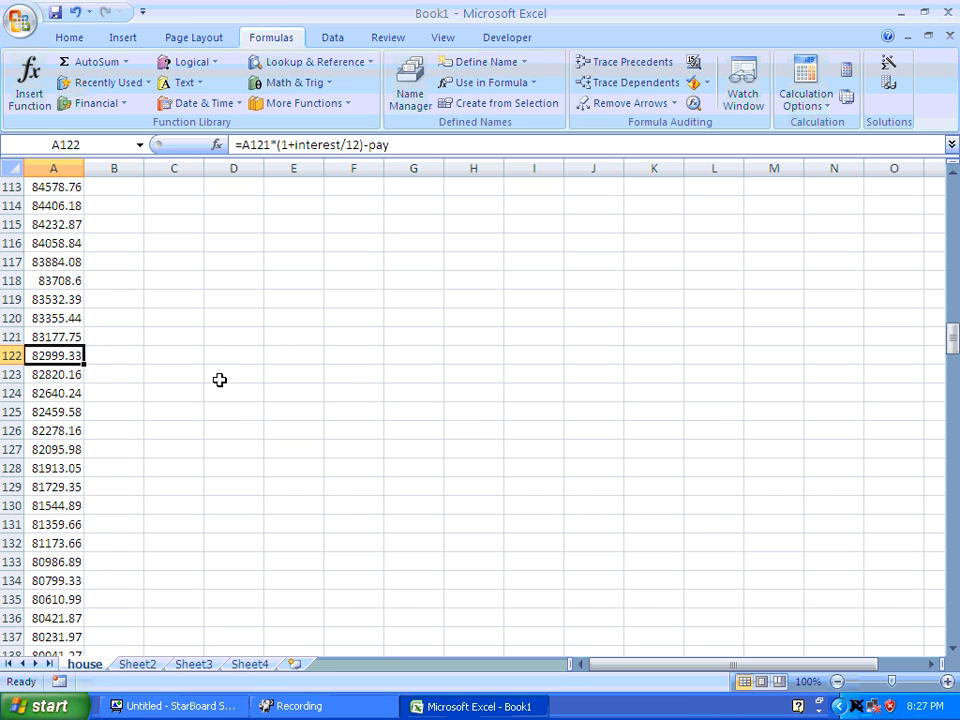
pyautogui.click(304, 357)
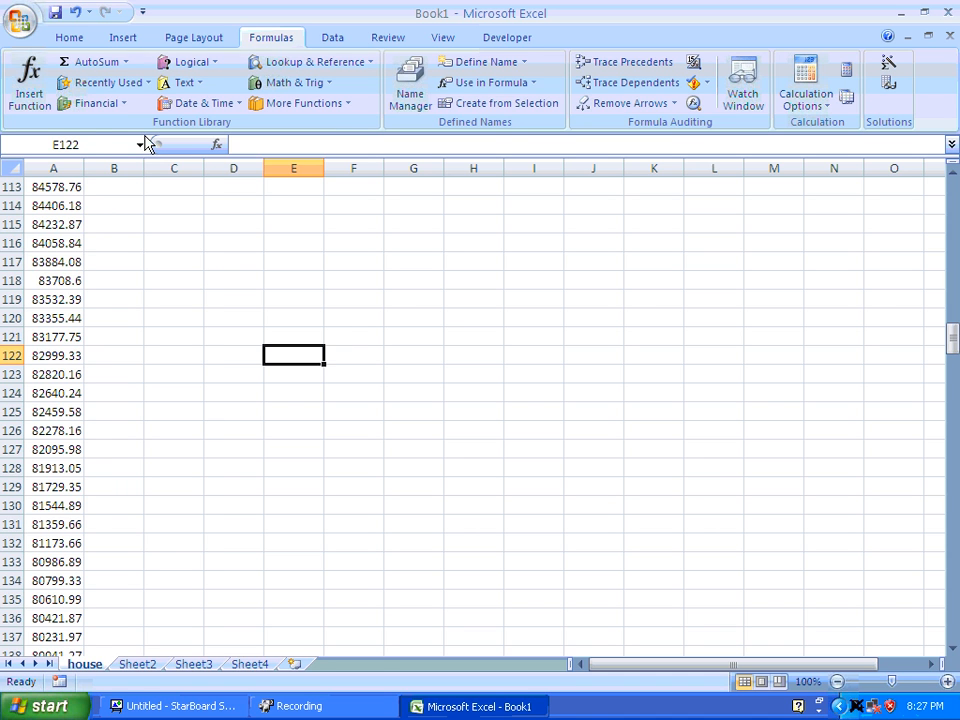
pyautogui.click(88, 103)
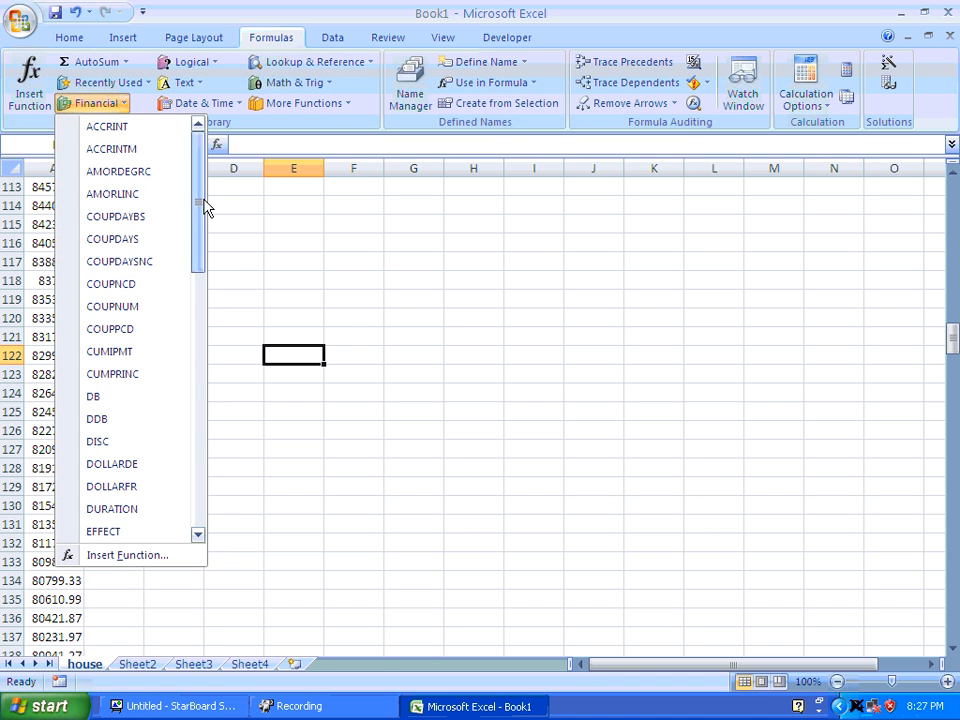
pyautogui.scroll(-9, 170, 360)
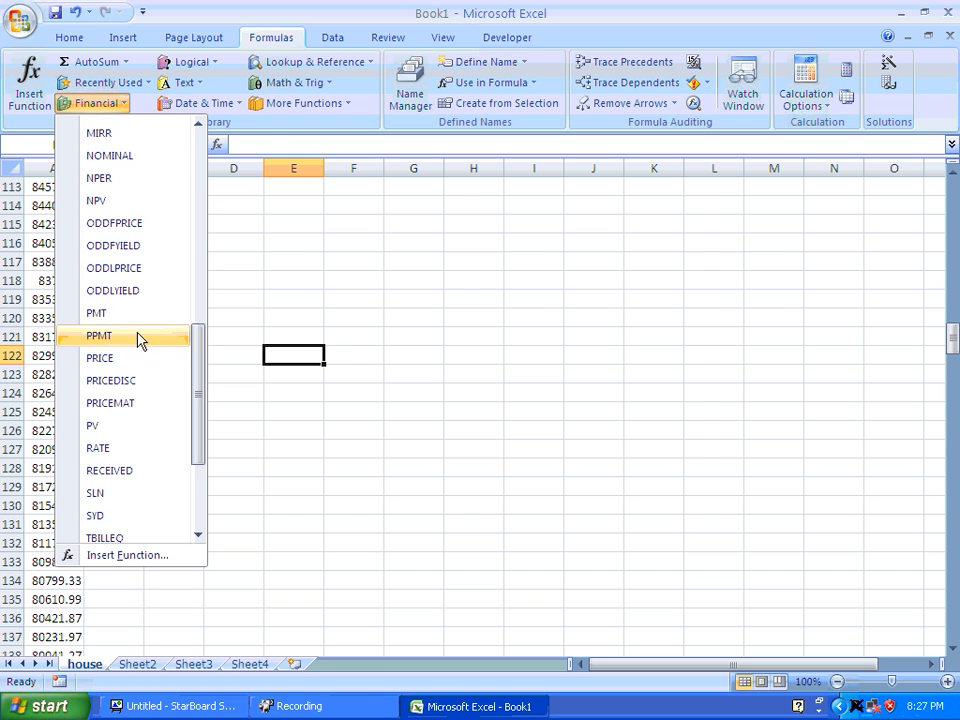
pyautogui.click(128, 303)
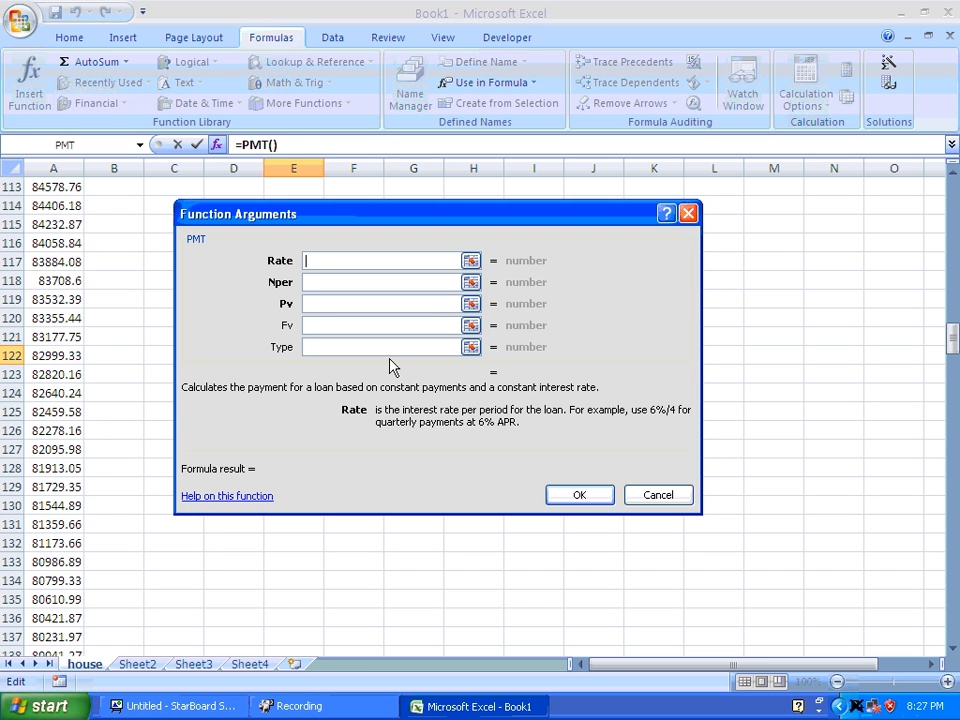
# Enter the PMT arguments for E122: rate .03/12, 180 payments and cell A122 as the present value.
pyautogui.click(62, 358)
pyautogui.moveTo(343, 261); pyautogui.dragTo(270, 272)
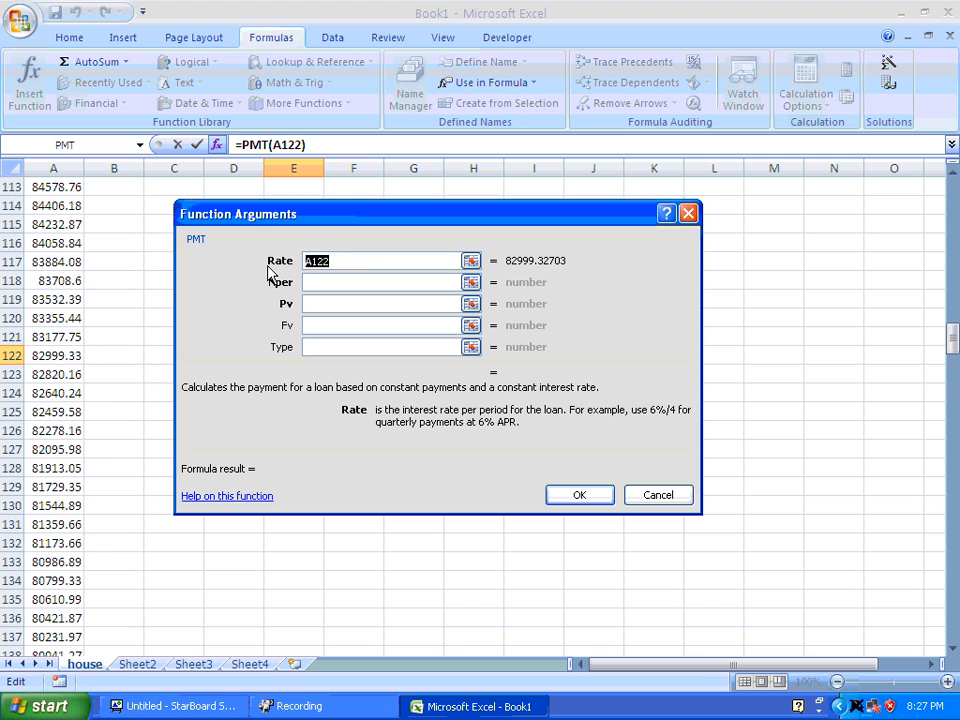
pyautogui.write('.03/12')
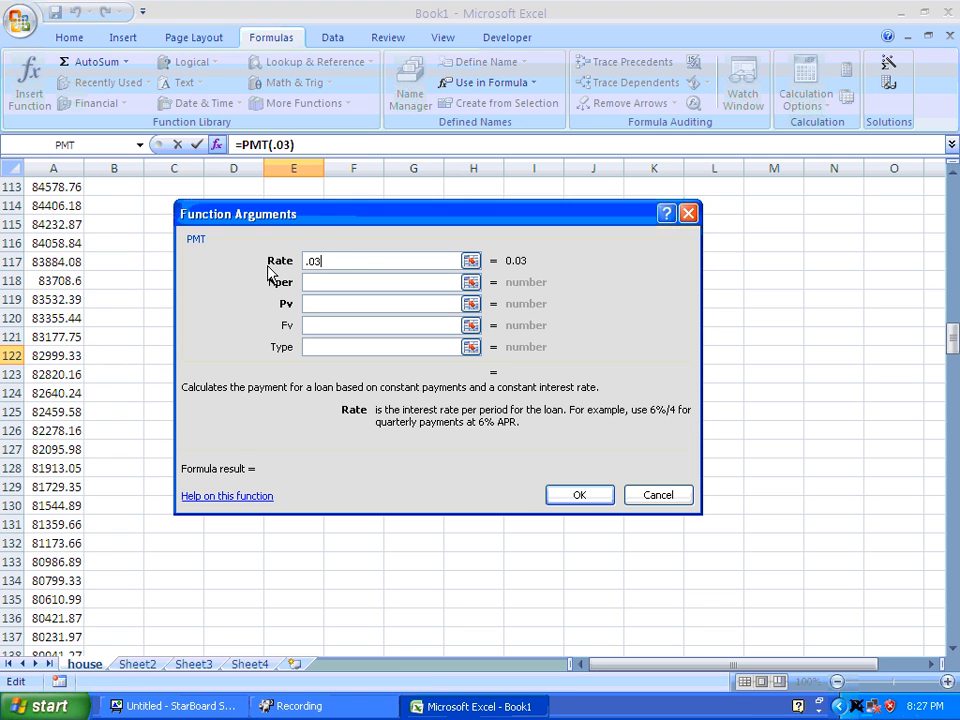
pyautogui.click(323, 284)
pyautogui.write('180')
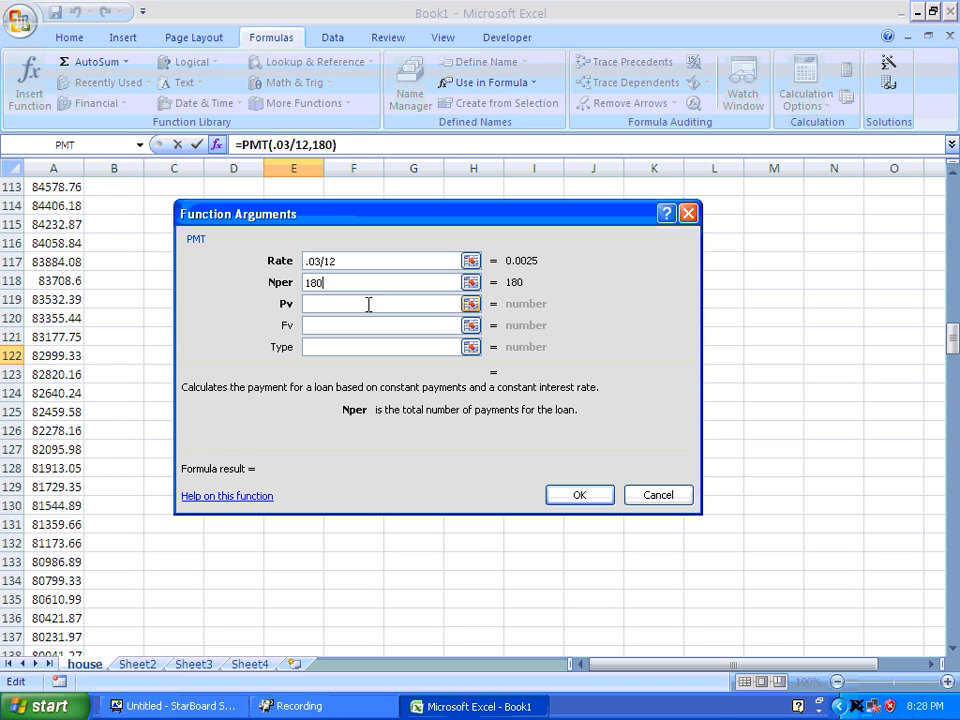
pyautogui.click(366, 304)
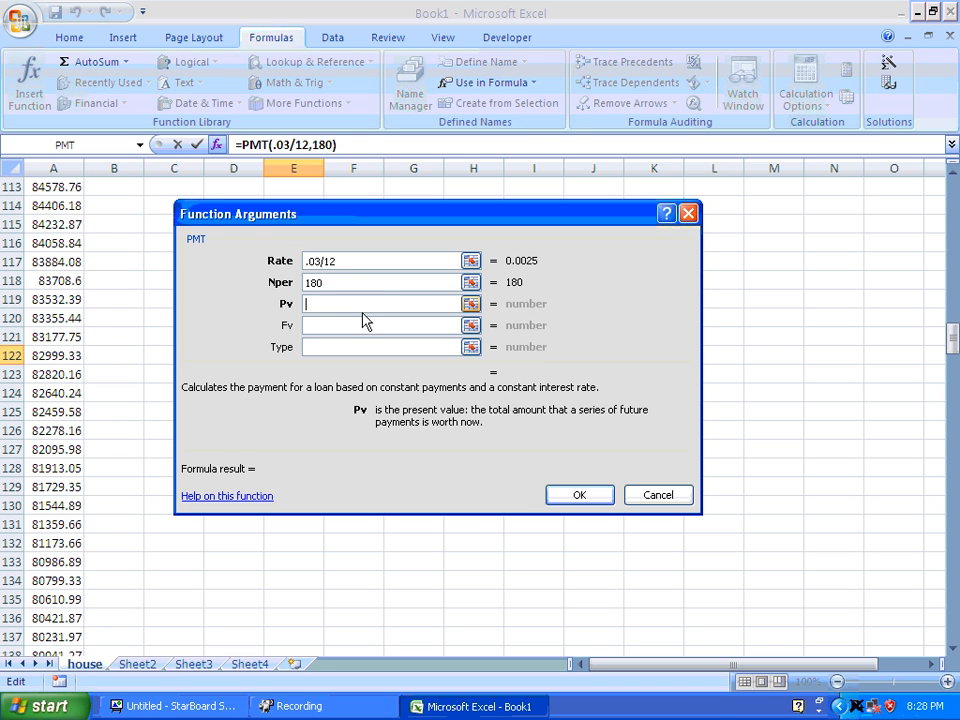
pyautogui.click(66, 356)
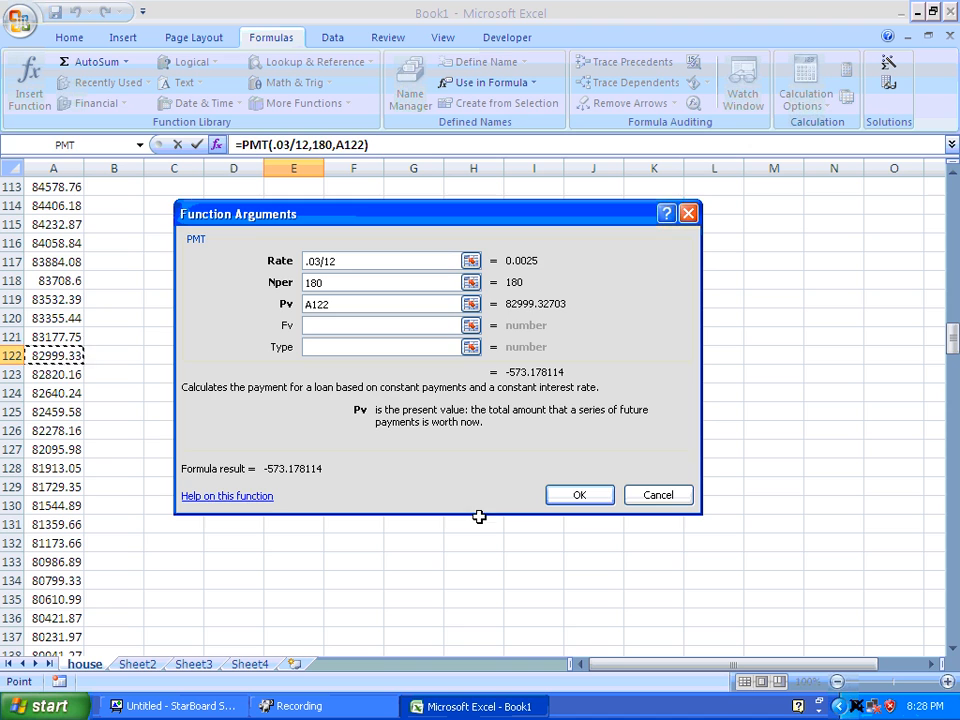
pyautogui.click(575, 495)
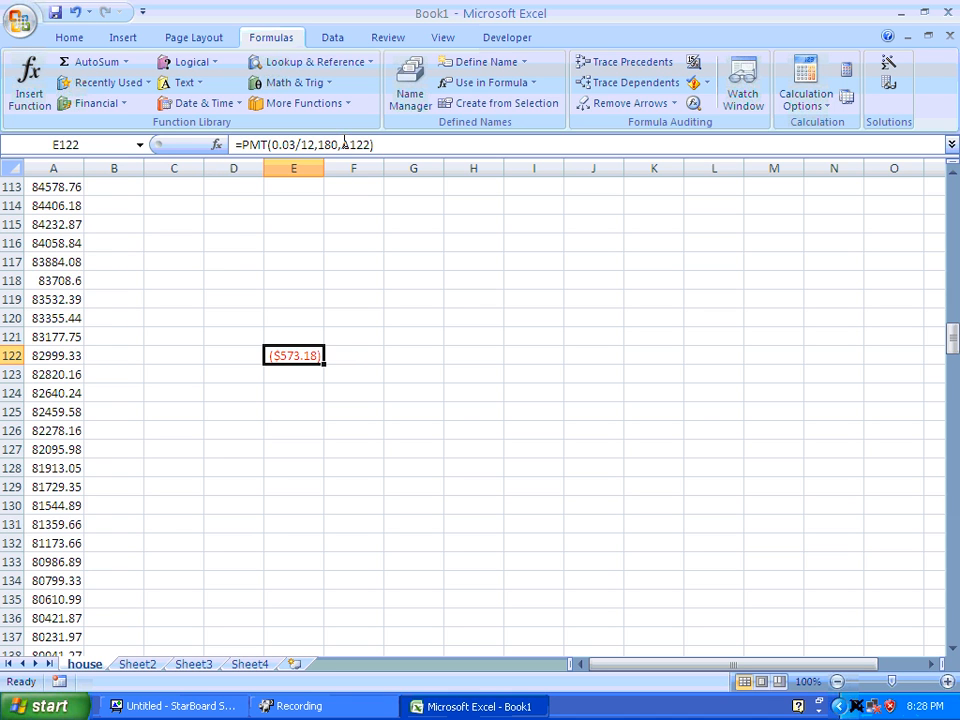
# Make the present value in the PMT formula in E122 negative, as -A122.
pyautogui.click(343, 144)
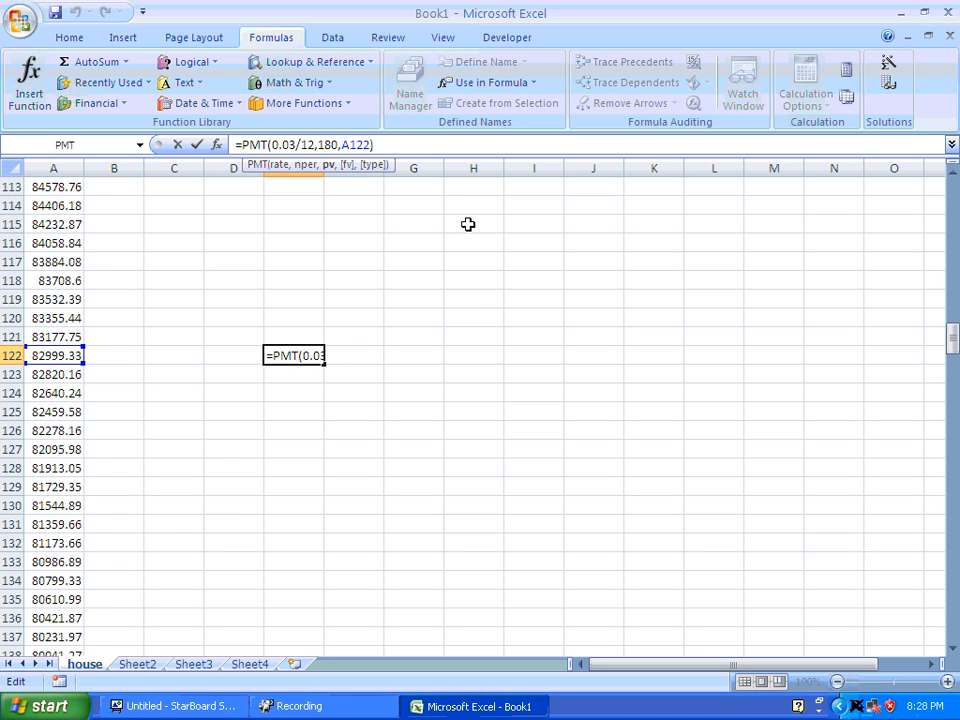
pyautogui.write('-')
pyautogui.press('Return')
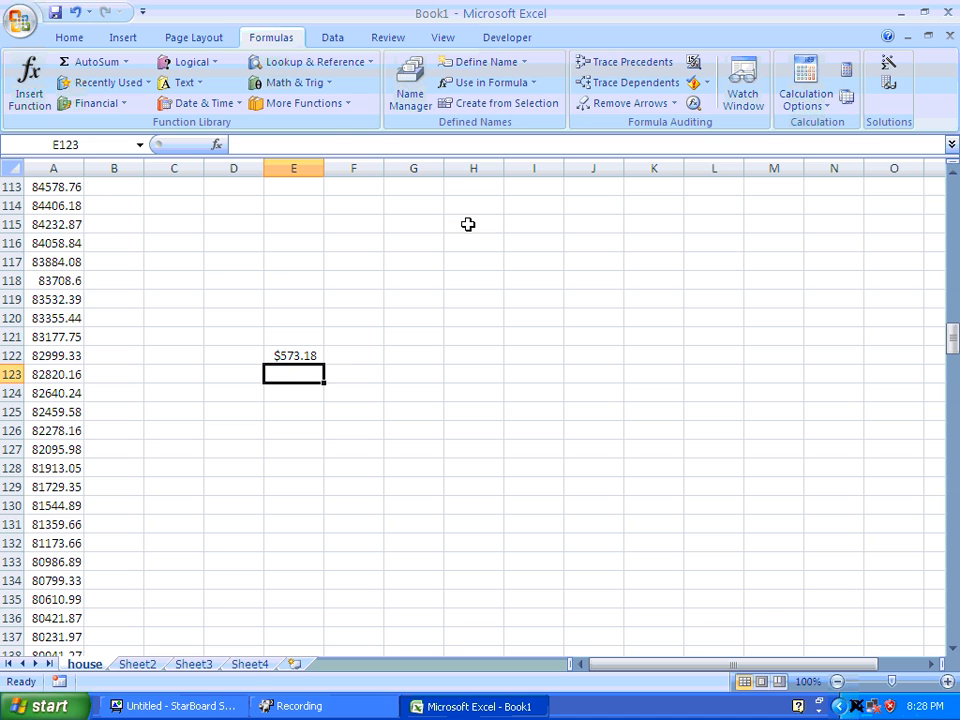
# Name cell E122, which holds the new payment, newpay.
pyautogui.click(274, 355)
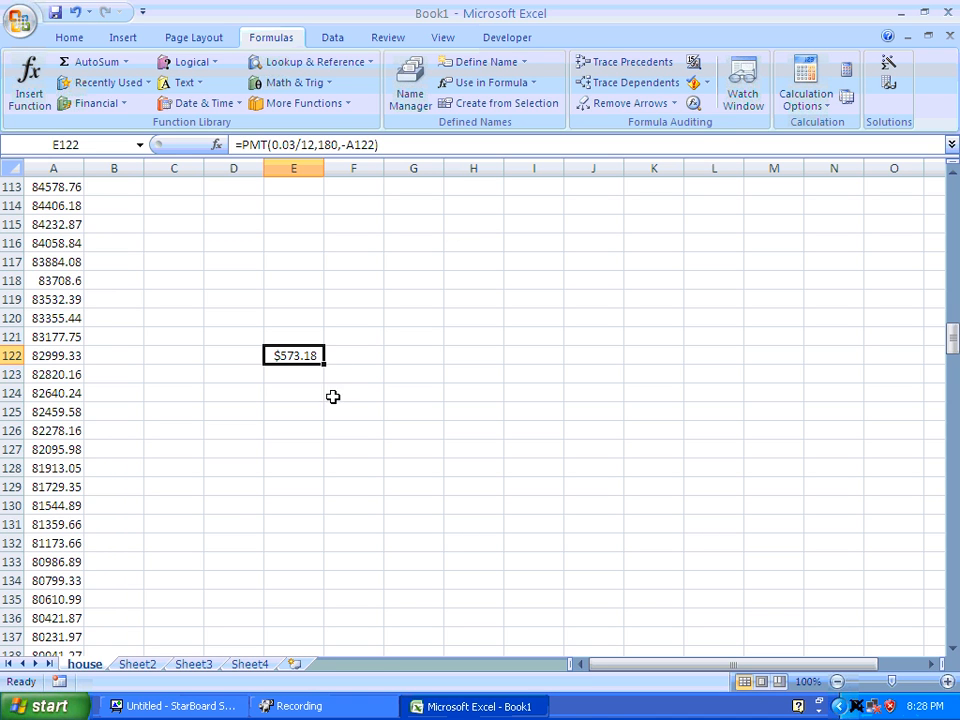
pyautogui.click(75, 355)
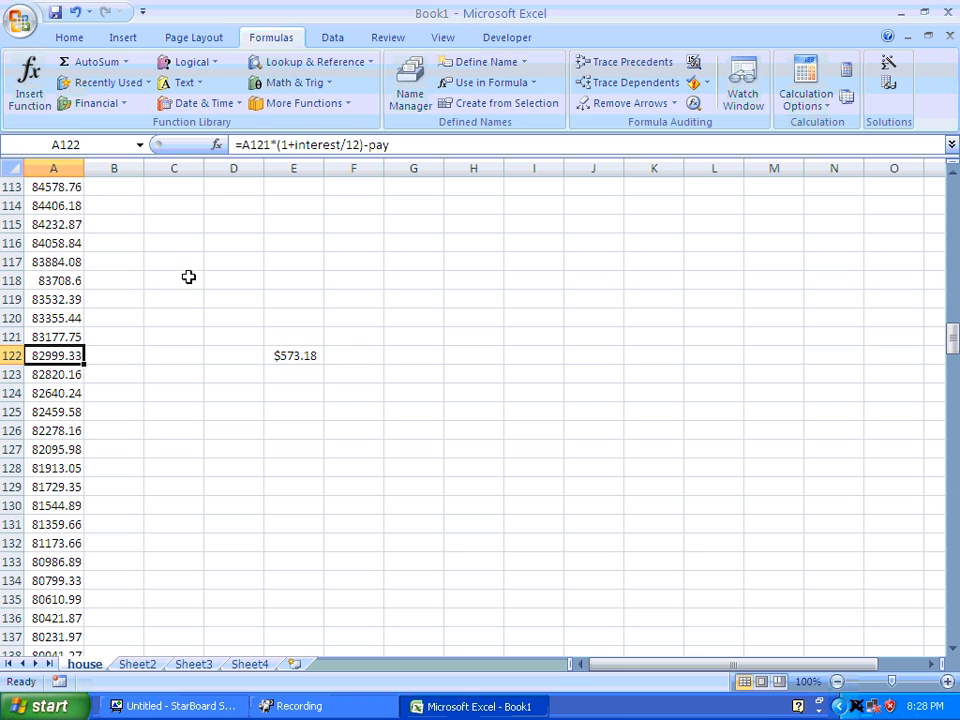
pyautogui.click(305, 362)
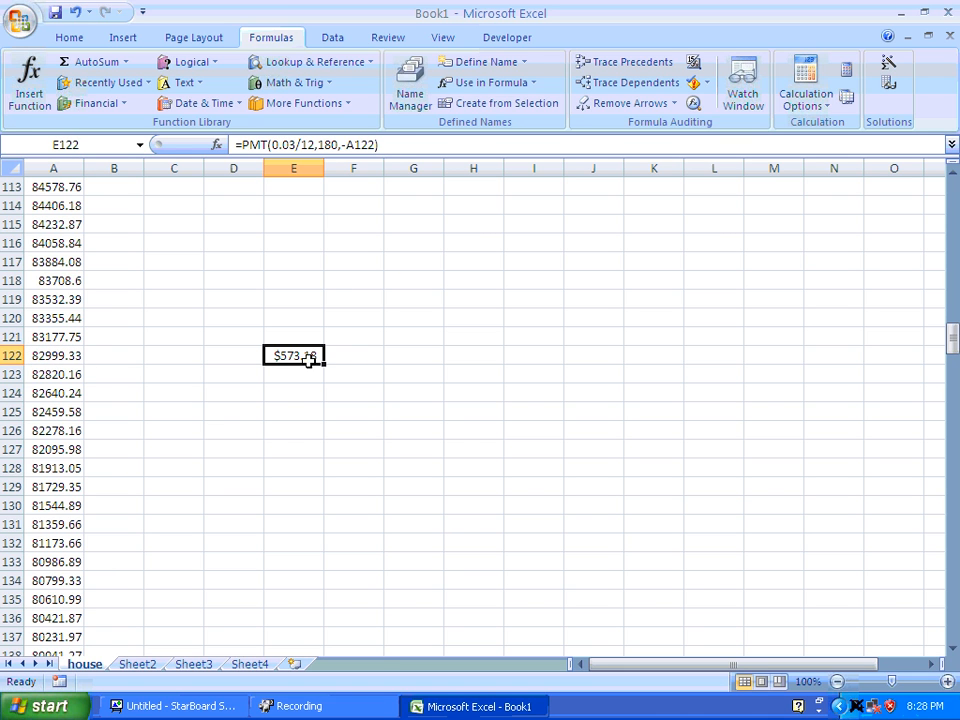
pyautogui.click(106, 145)
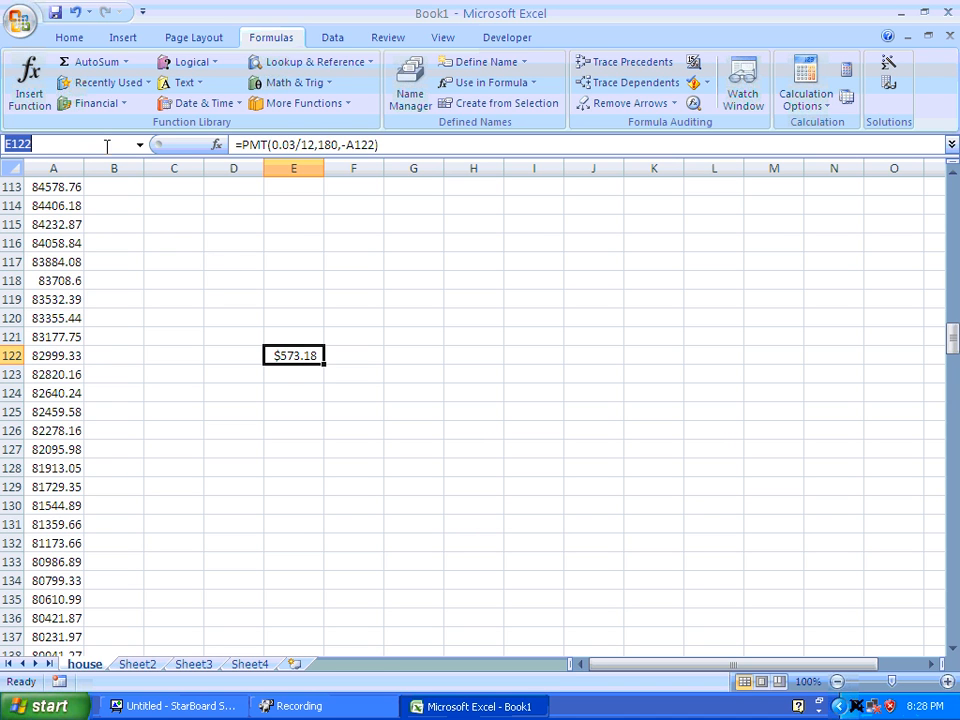
pyautogui.write('newpay')
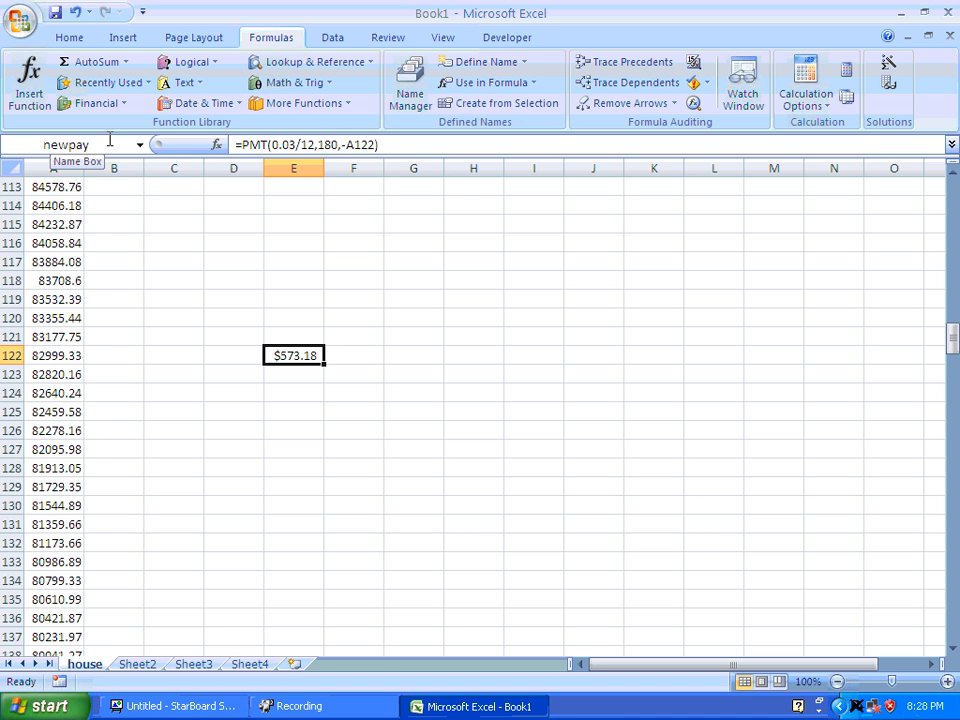
# Try to make the balance formula in A122 subtract newpay instead of pay while E122 still refers to A122.
pyautogui.click(57, 355)
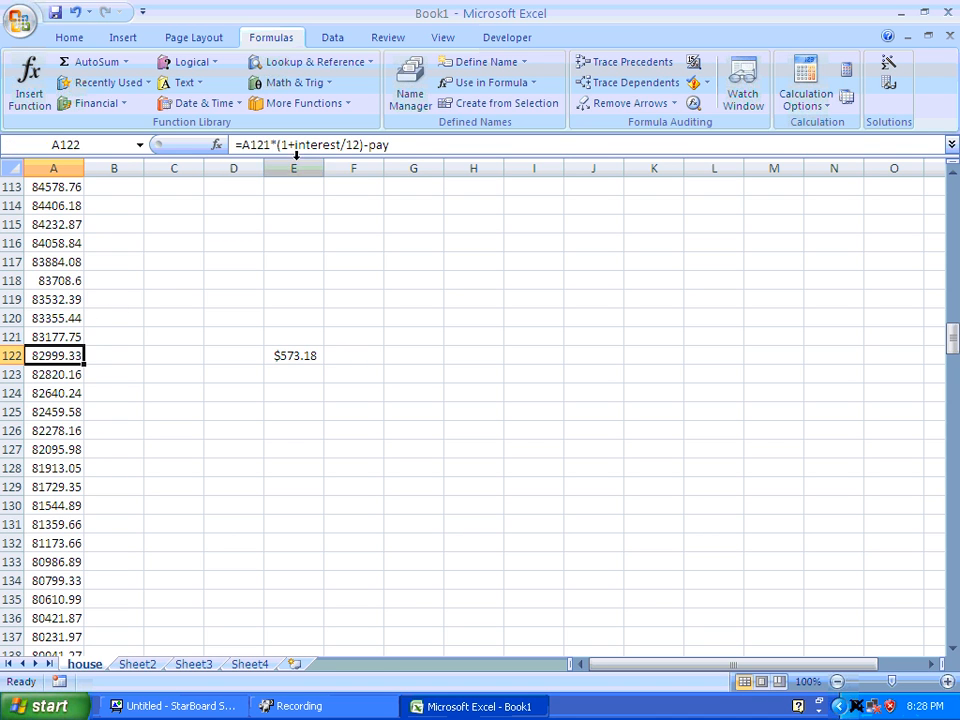
pyautogui.click(369, 146)
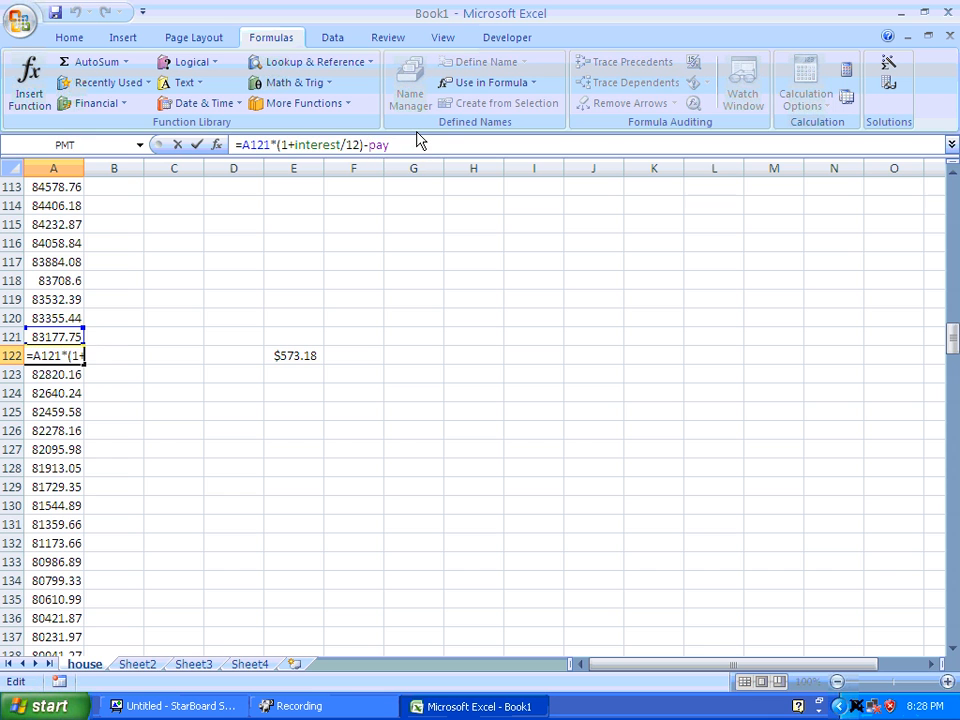
pyautogui.write('new')
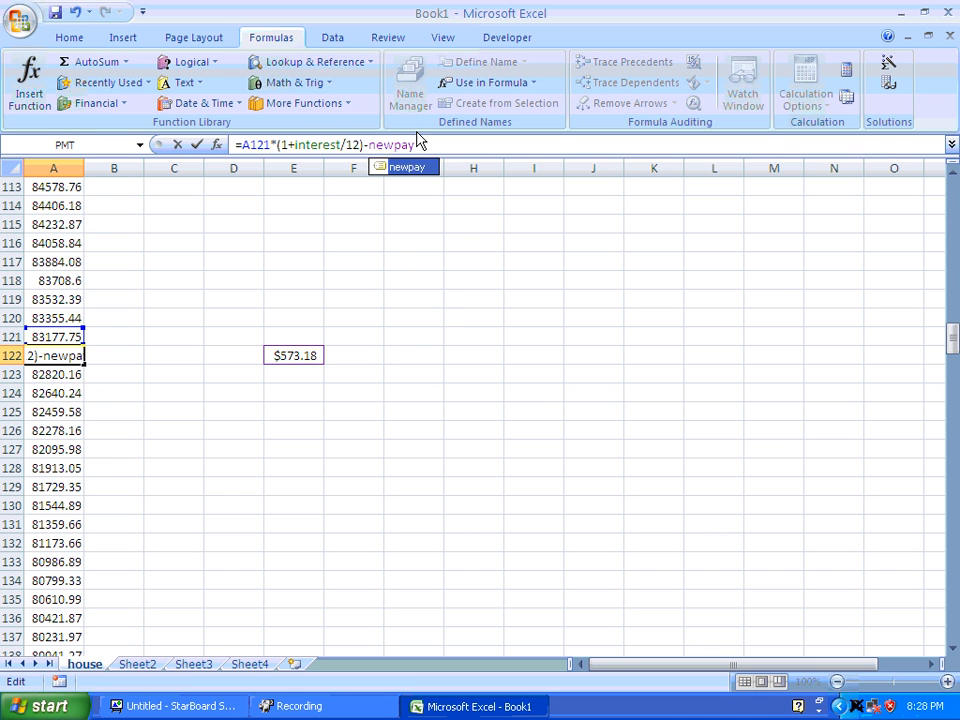
pyautogui.press('Return')
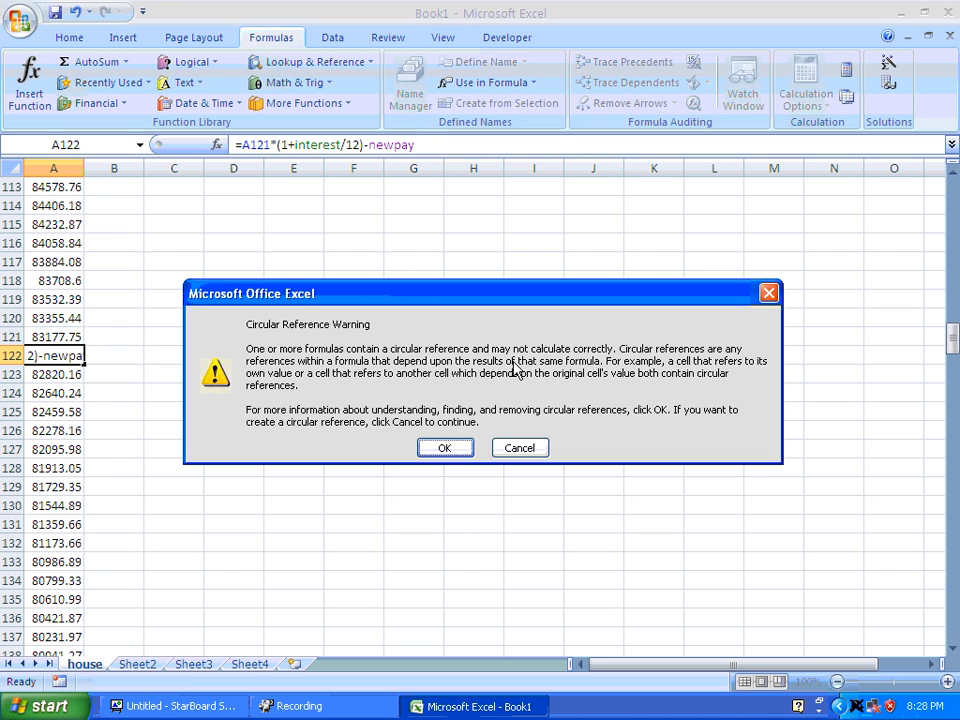
pyautogui.click(461, 450)
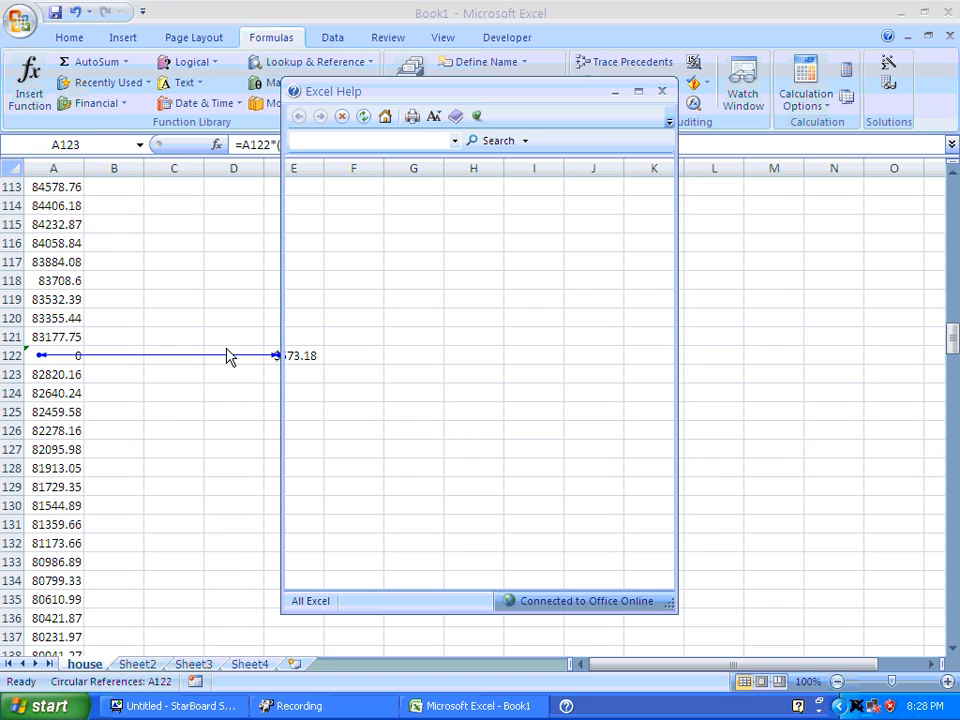
pyautogui.click(661, 93)
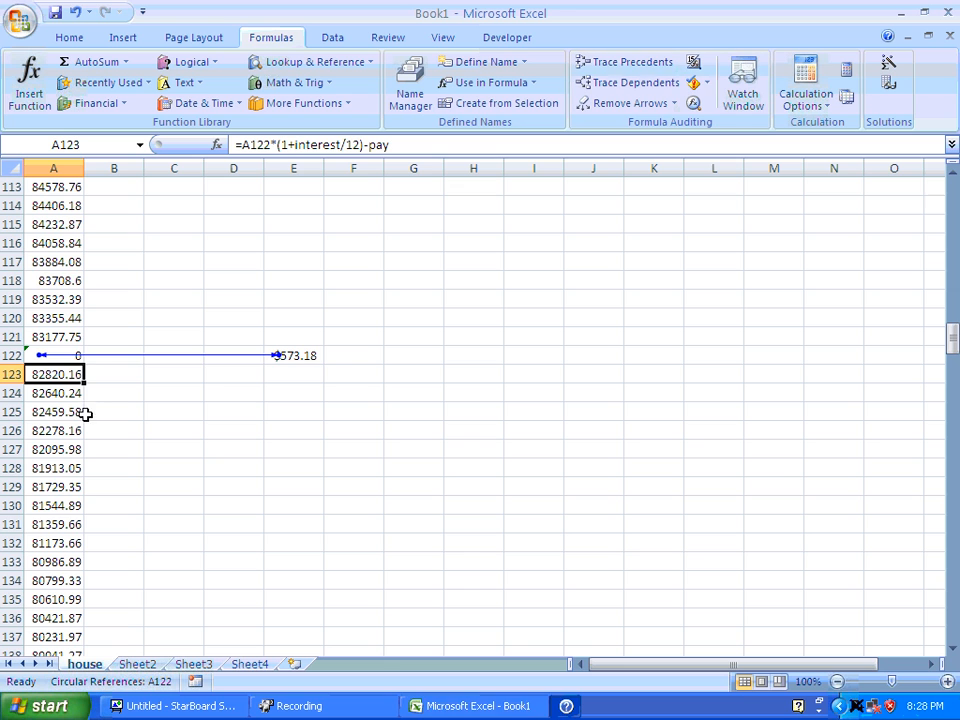
pyautogui.click(290, 356)
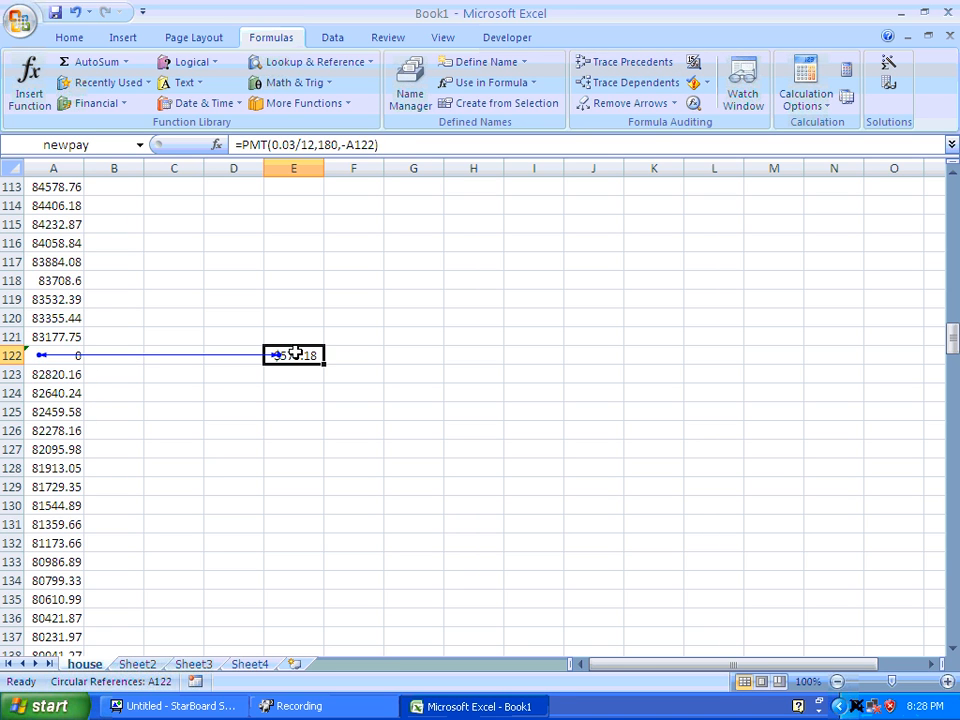
pyautogui.click(32, 354)
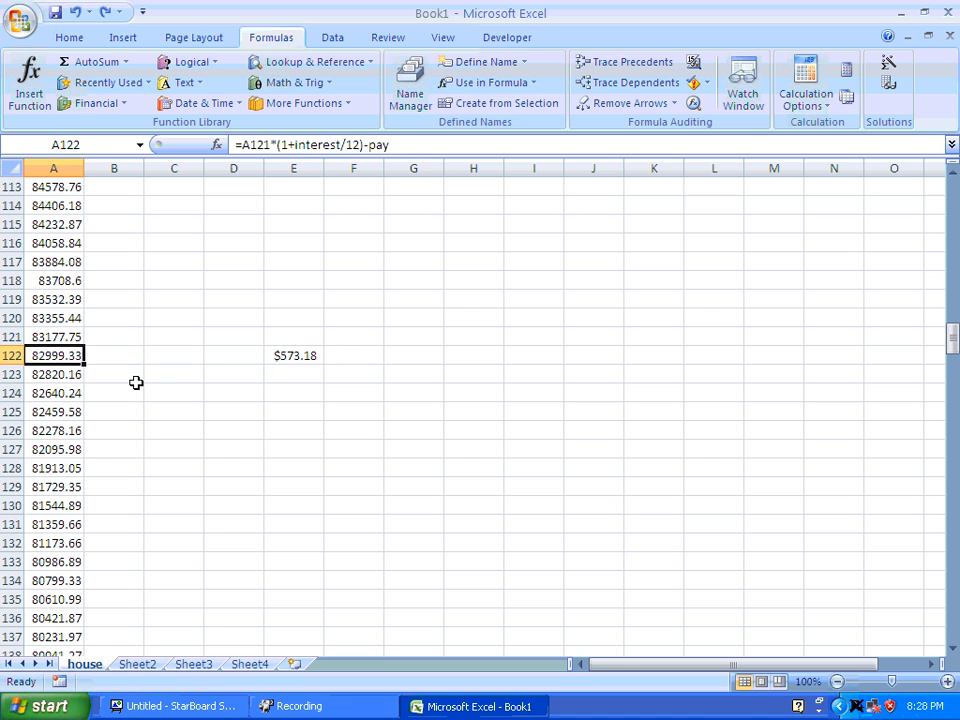
# Replace the A122 reference in the PMT formula in E122 with the fixed amount 82999.33, keeping the minus sign.
pyautogui.click(315, 356)
pyautogui.doubleClick(374, 146)
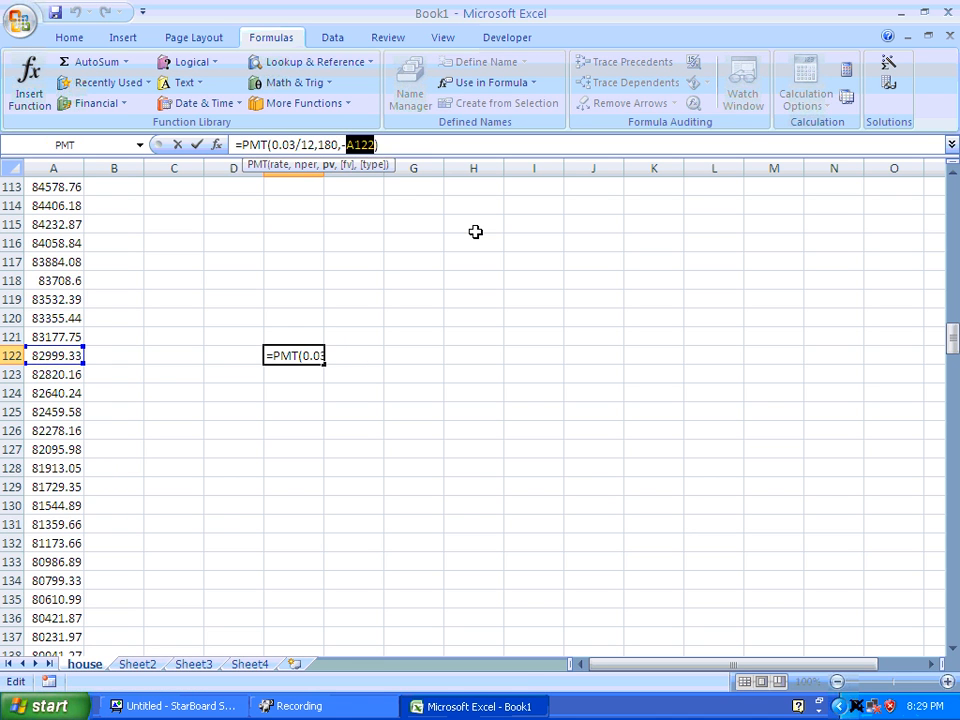
pyautogui.write('8299')
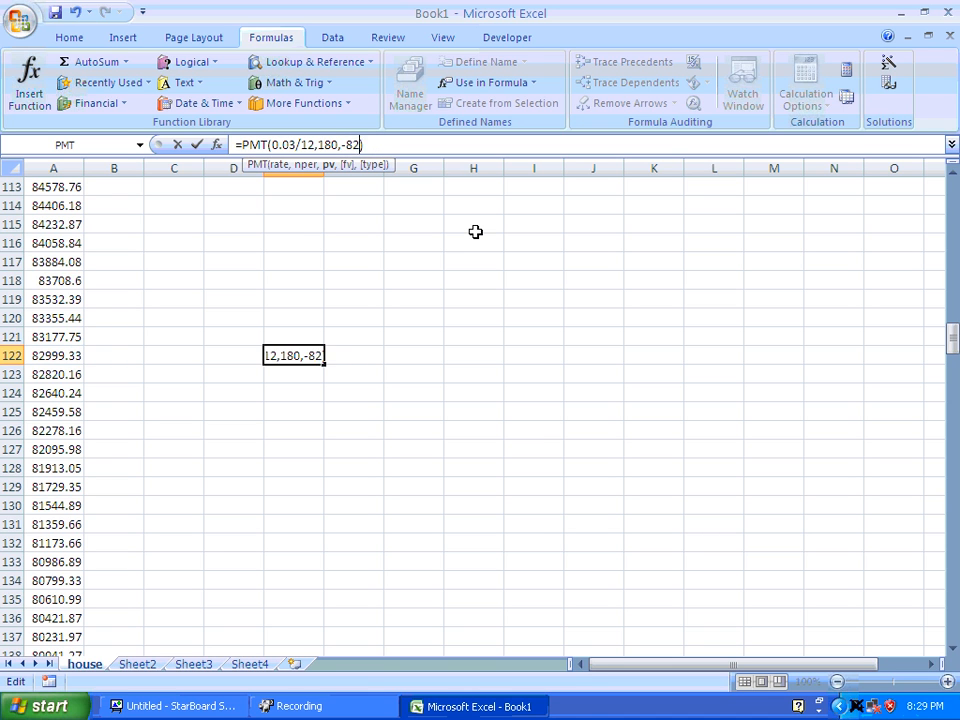
pyautogui.write('9.33')
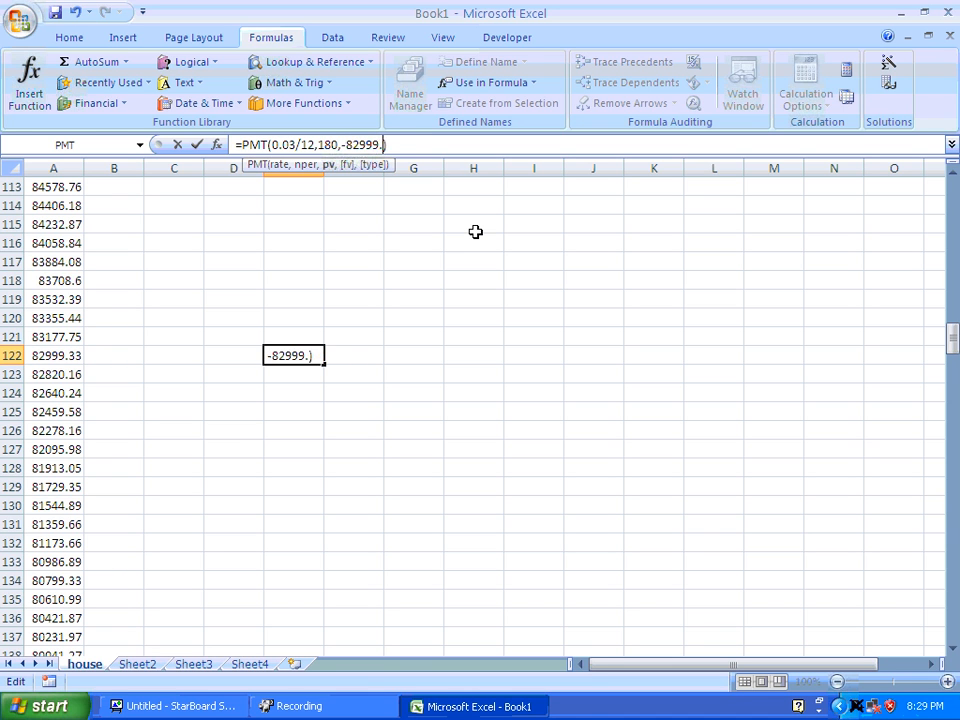
pyautogui.press('Return')
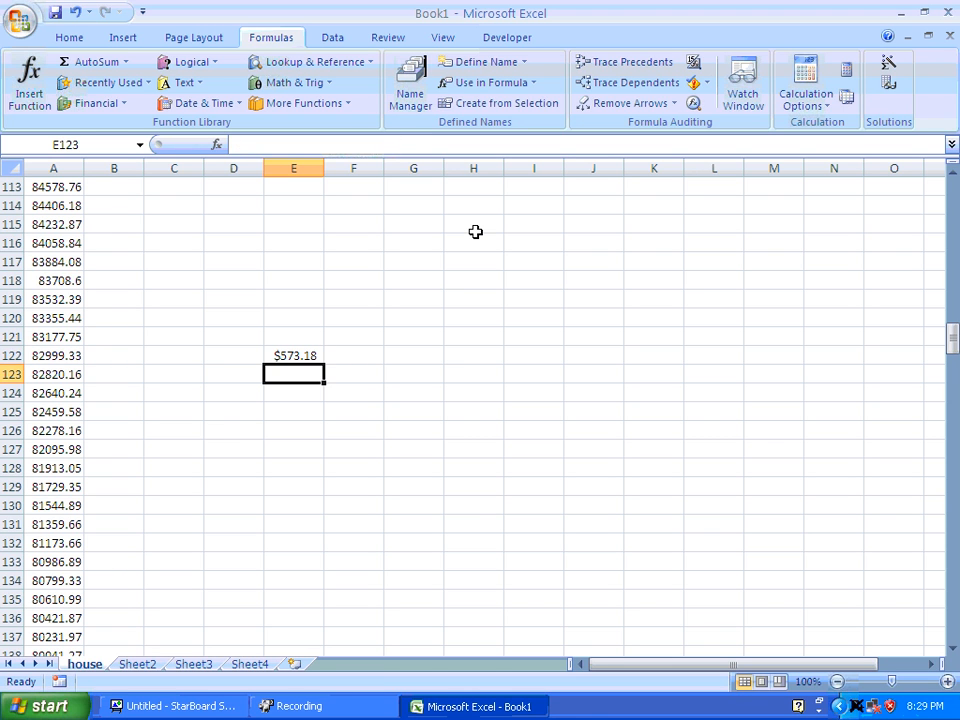
# Change the balance formula in A122 to =A121*(1+interest/12)-newpay.
pyautogui.click(62, 355)
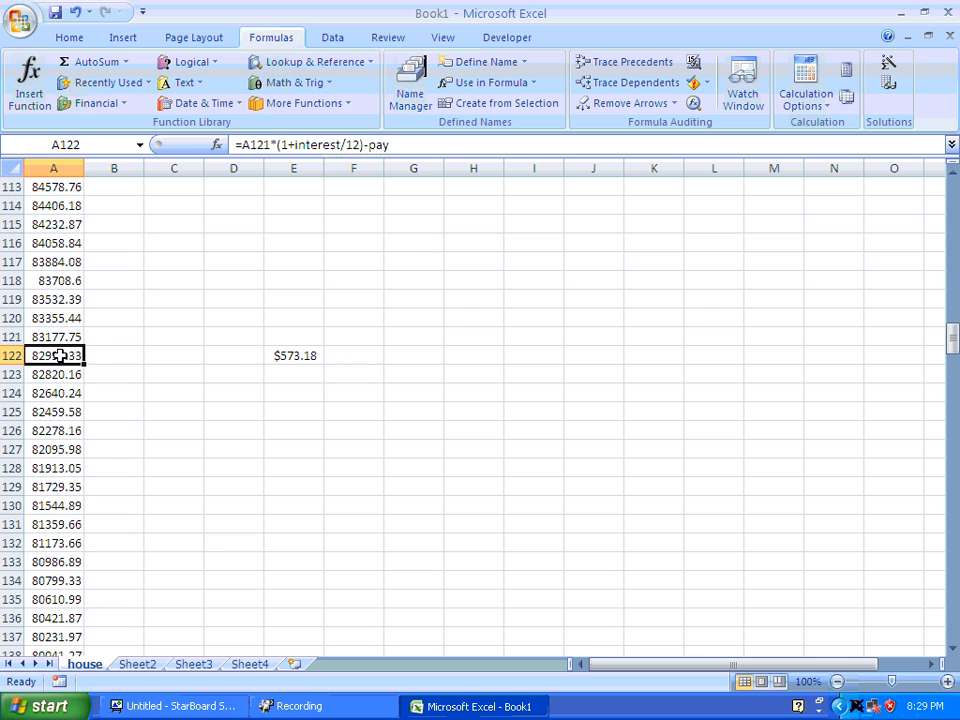
pyautogui.click(368, 146)
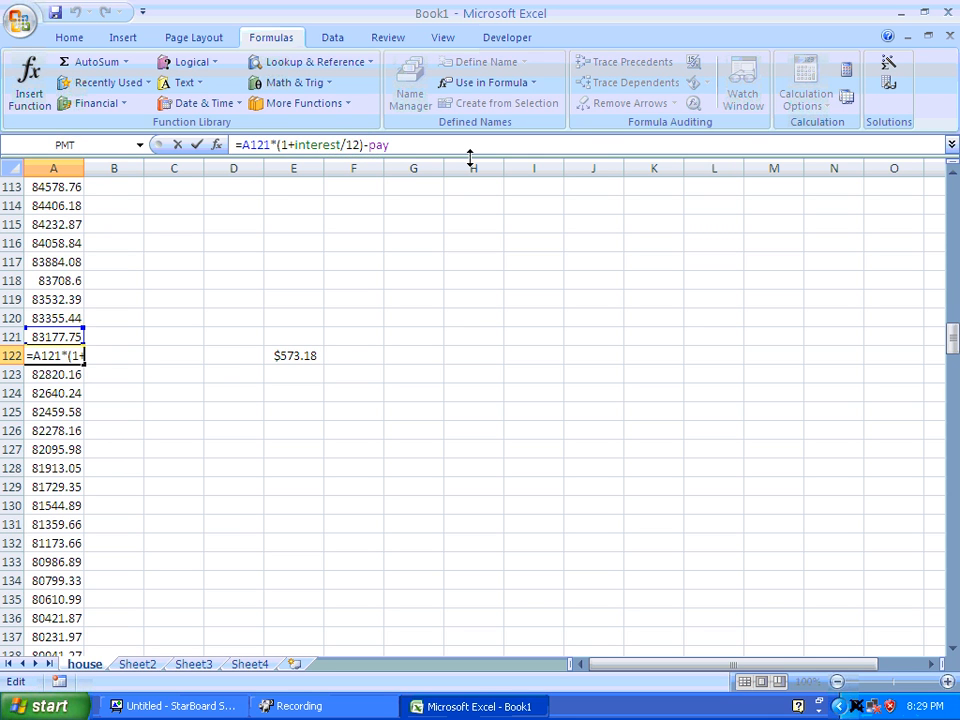
pyautogui.write('new')
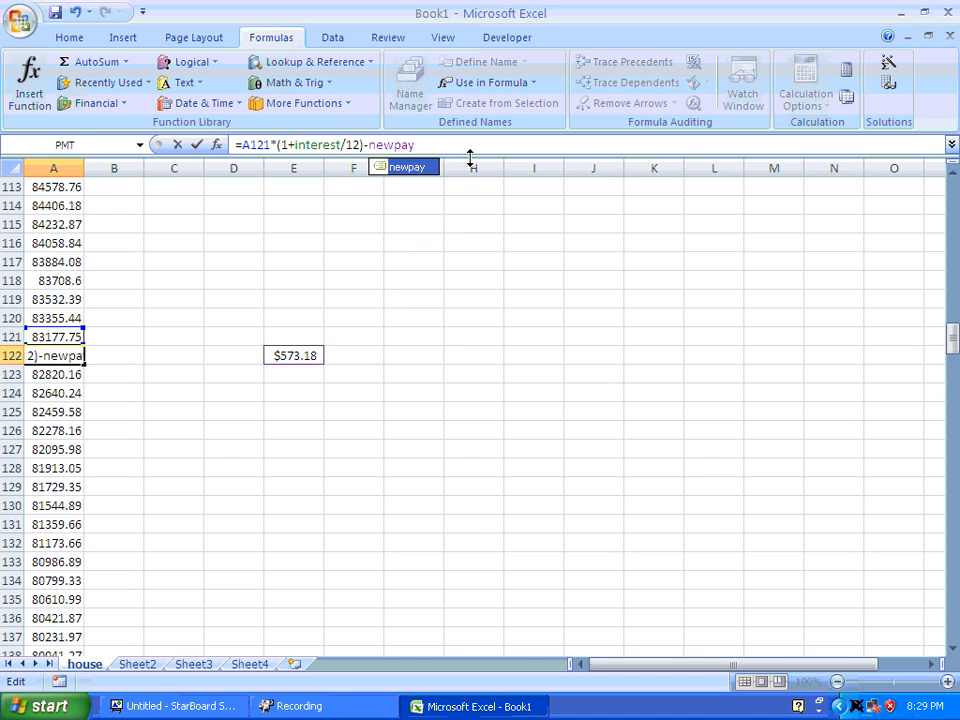
pyautogui.press('Return')
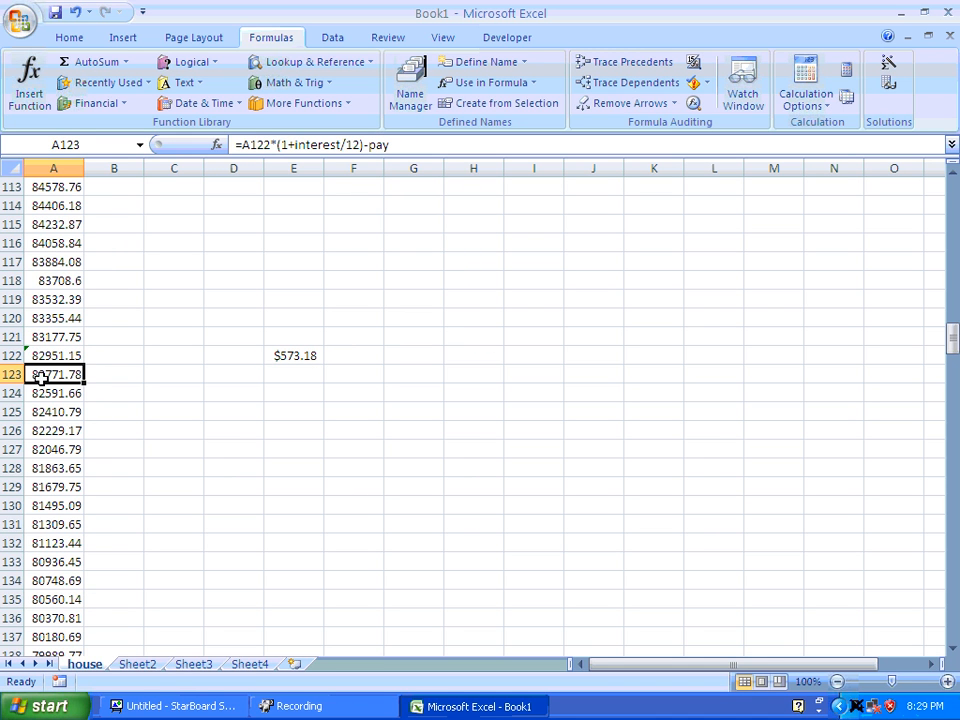
pyautogui.click(65, 357)
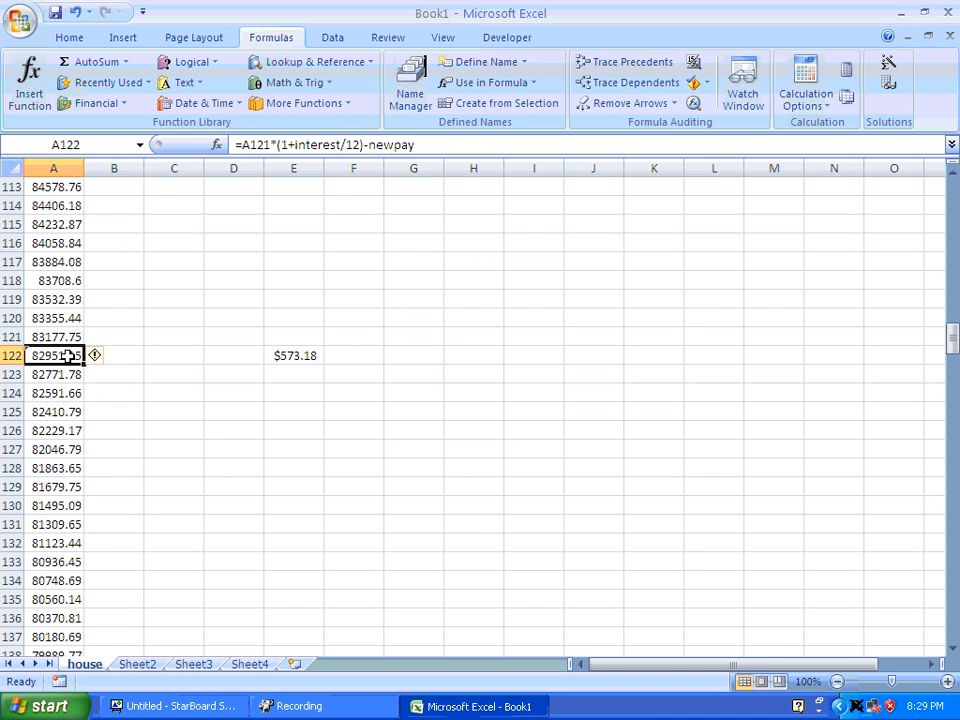
# Fill the A122 balance formula with newpay down column A to row 345.
pyautogui.moveTo(86, 366); pyautogui.dragTo(71, 650)
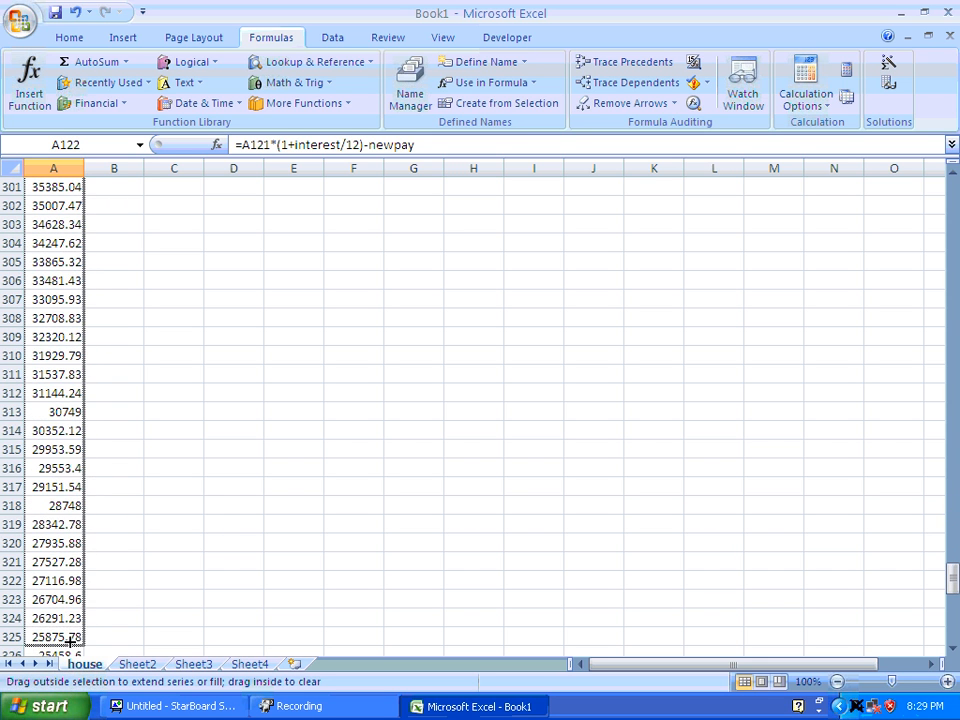
pyautogui.moveTo(70, 594); pyautogui.dragTo(71, 594)
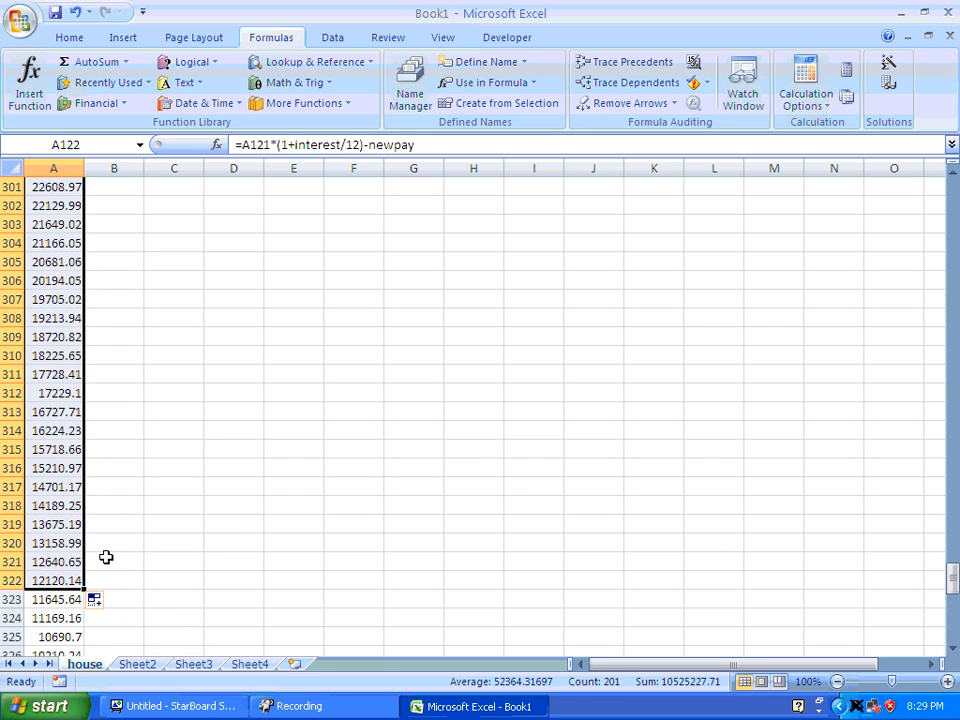
pyautogui.moveTo(953, 576); pyautogui.dragTo(955, 338)
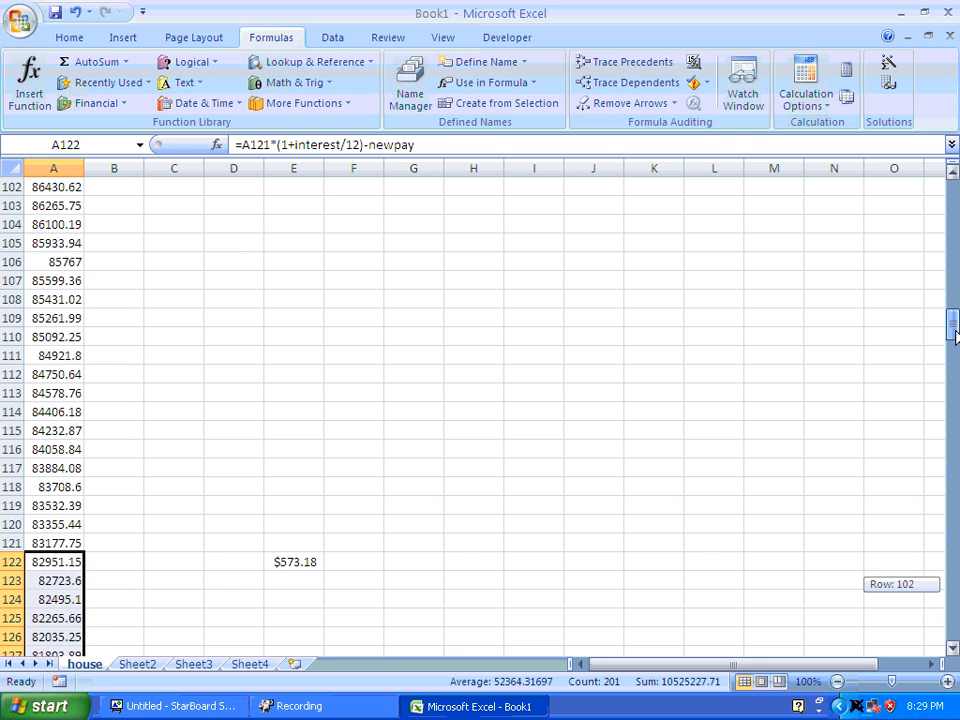
pyautogui.moveTo(955, 336); pyautogui.dragTo(955, 607)
pyautogui.moveTo(87, 345); pyautogui.dragTo(77, 636)
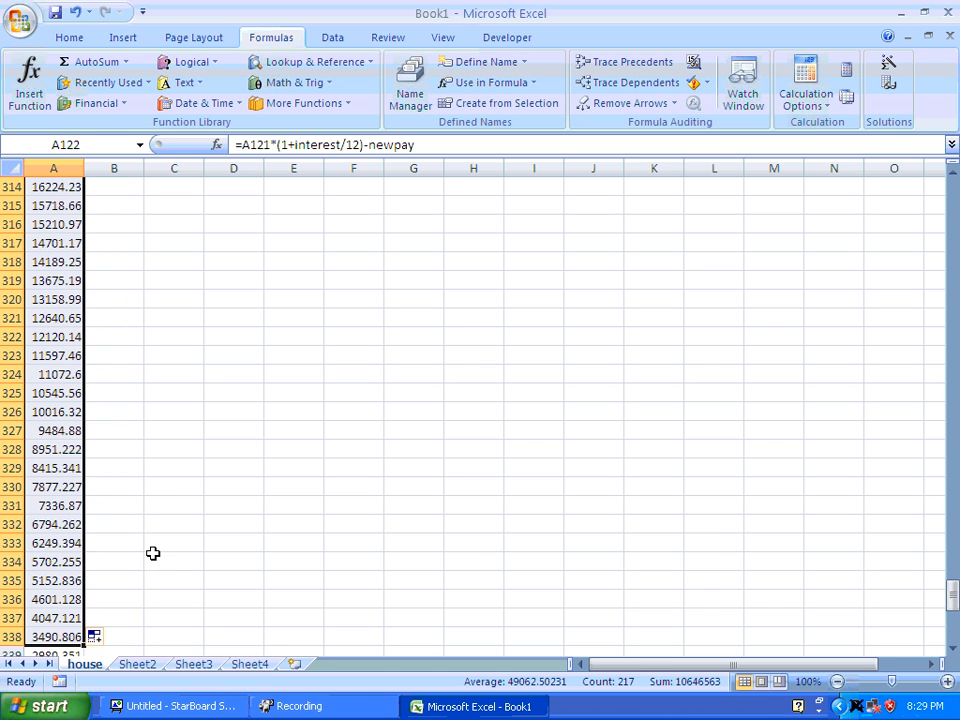
pyautogui.moveTo(952, 596); pyautogui.dragTo(952, 623)
pyautogui.moveTo(85, 214); pyautogui.dragTo(85, 337)
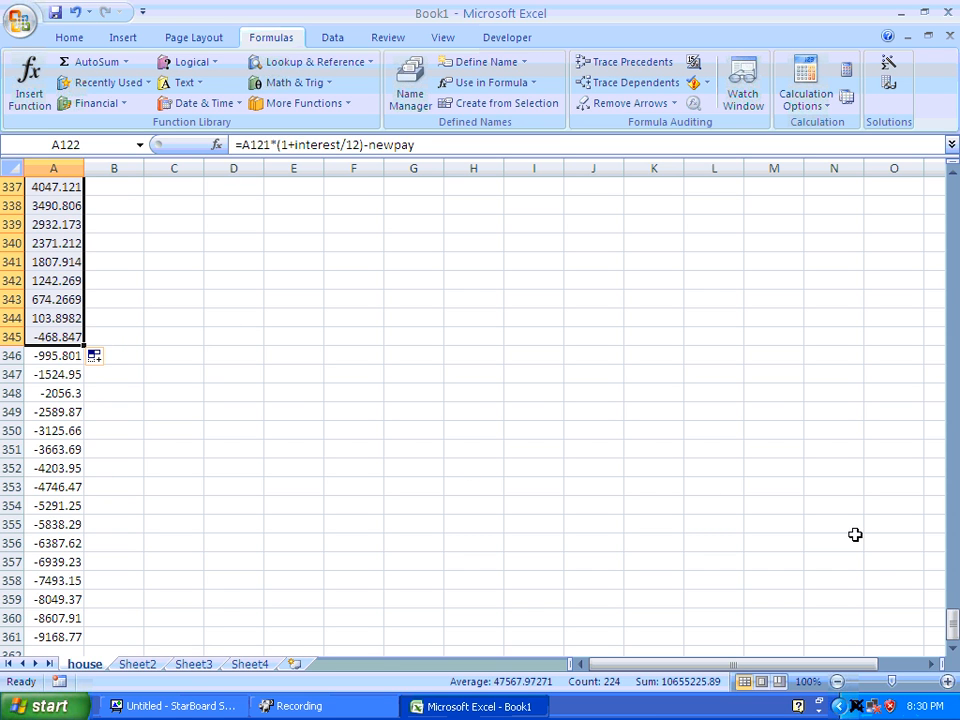
# Enter 0.03 in G122 as the new interest rate and name the cell newint.
pyautogui.click(870, 636)
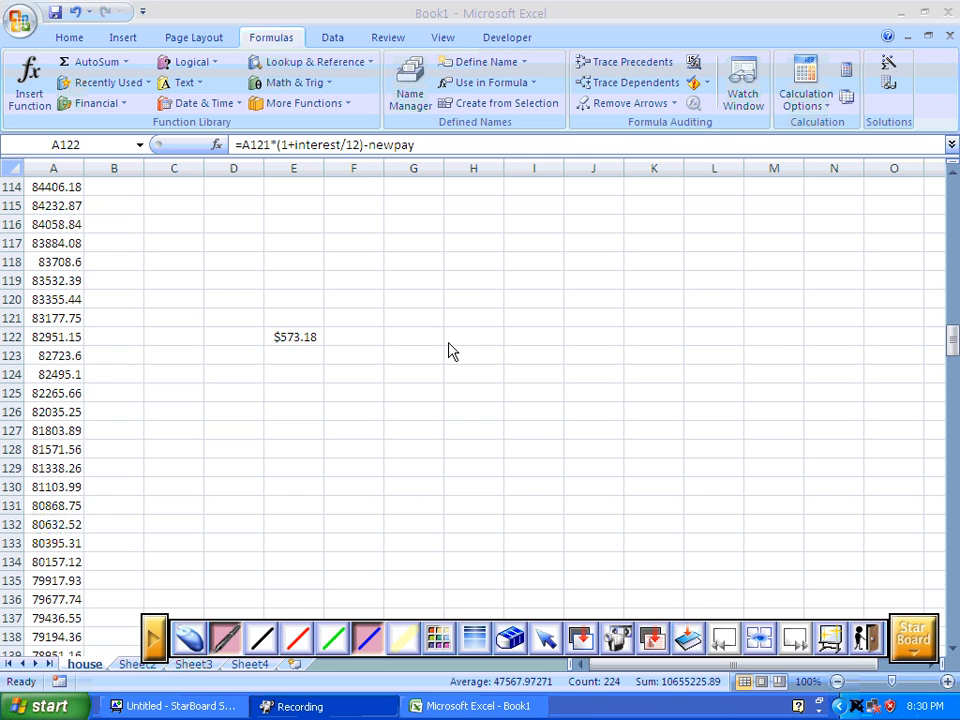
pyautogui.click(425, 335)
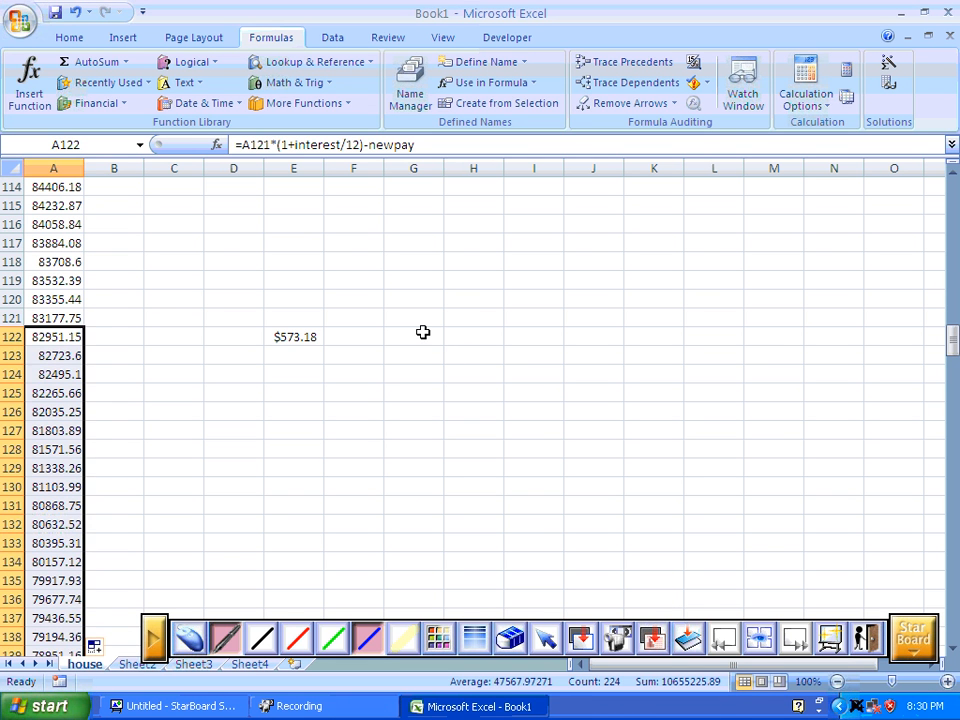
pyautogui.click(426, 333)
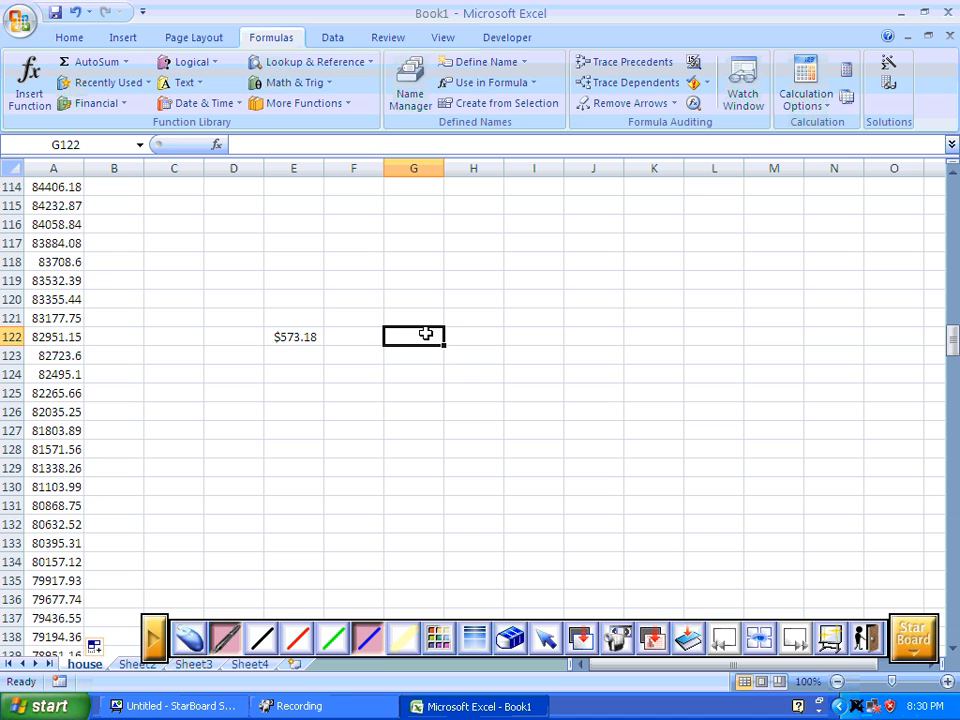
pyautogui.write('.03')
pyautogui.press('Return')
pyautogui.click(427, 335)
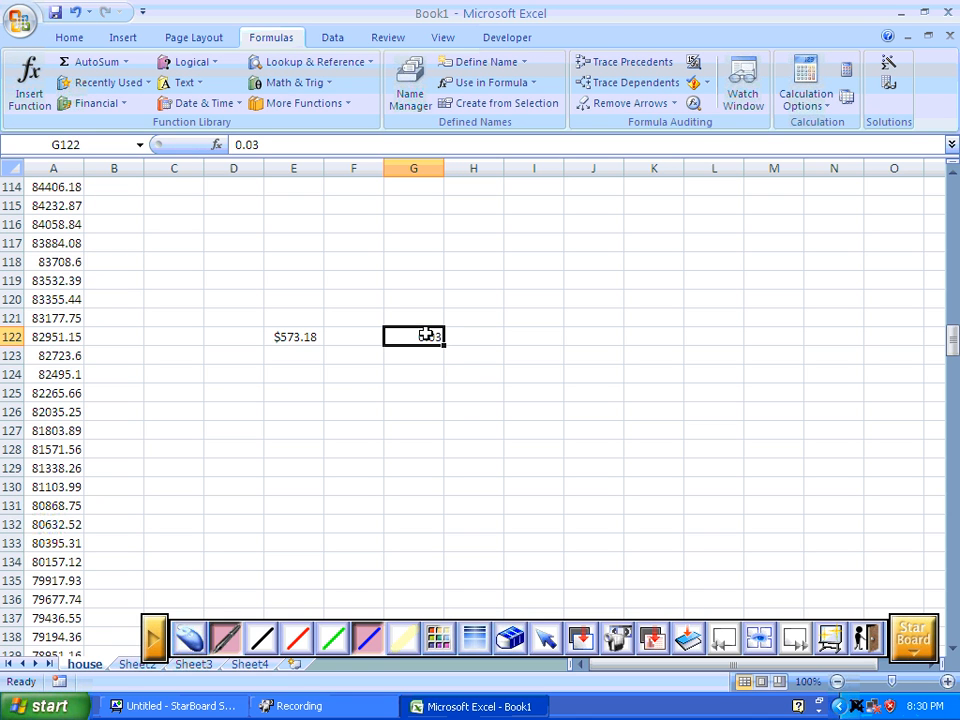
pyautogui.click(70, 143)
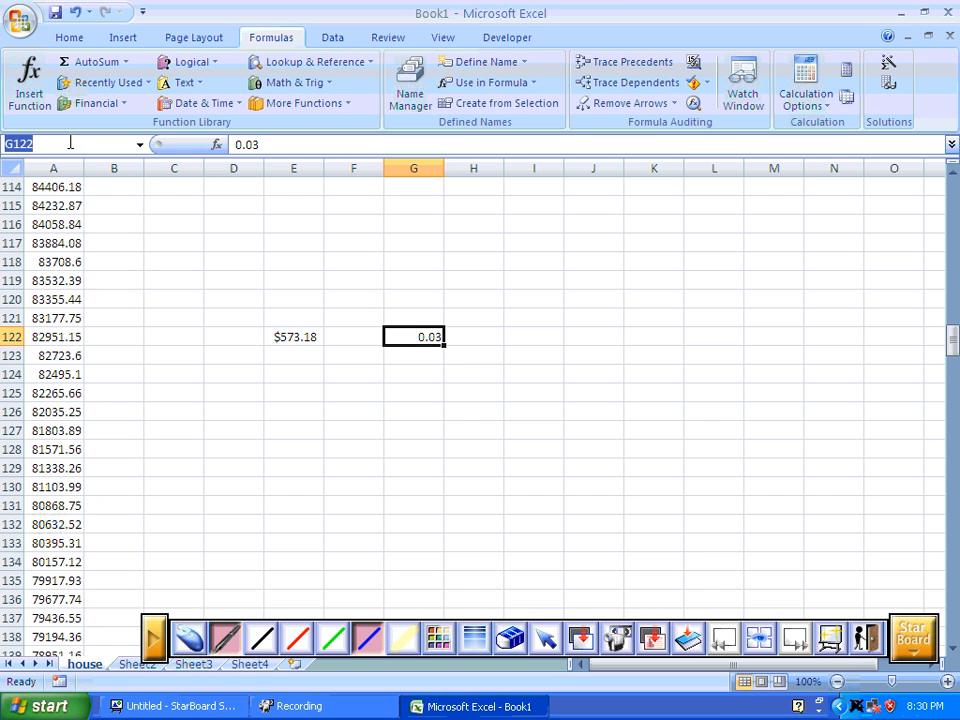
pyautogui.write('newint')
pyautogui.press('Return')
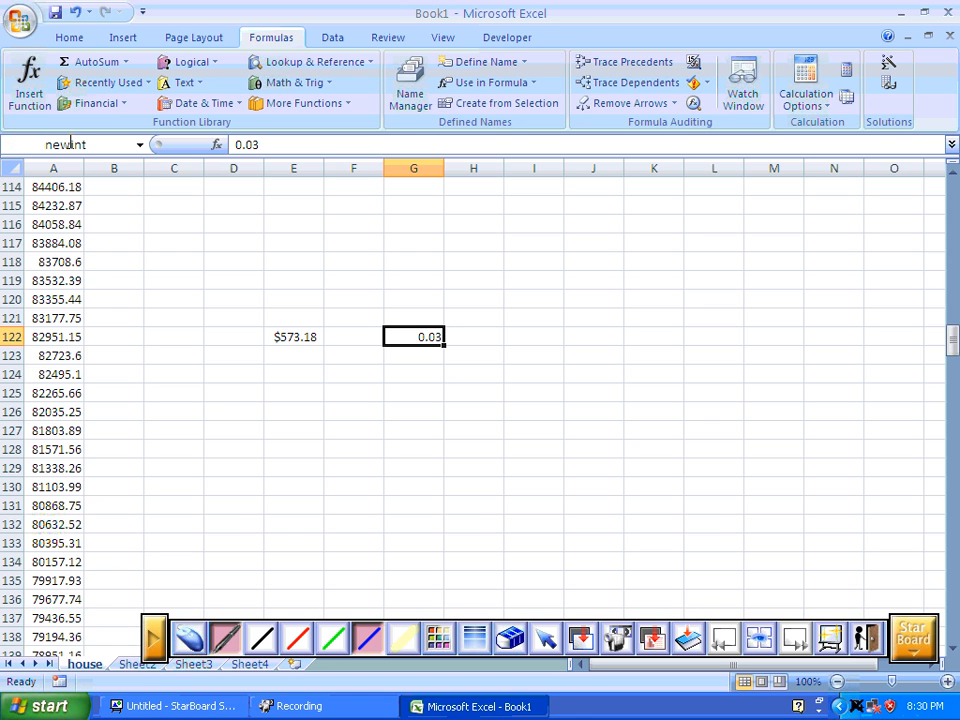
# Change the balance formula in A122 to =A121*(1+newint/12)-newpay.
pyautogui.click(55, 340)
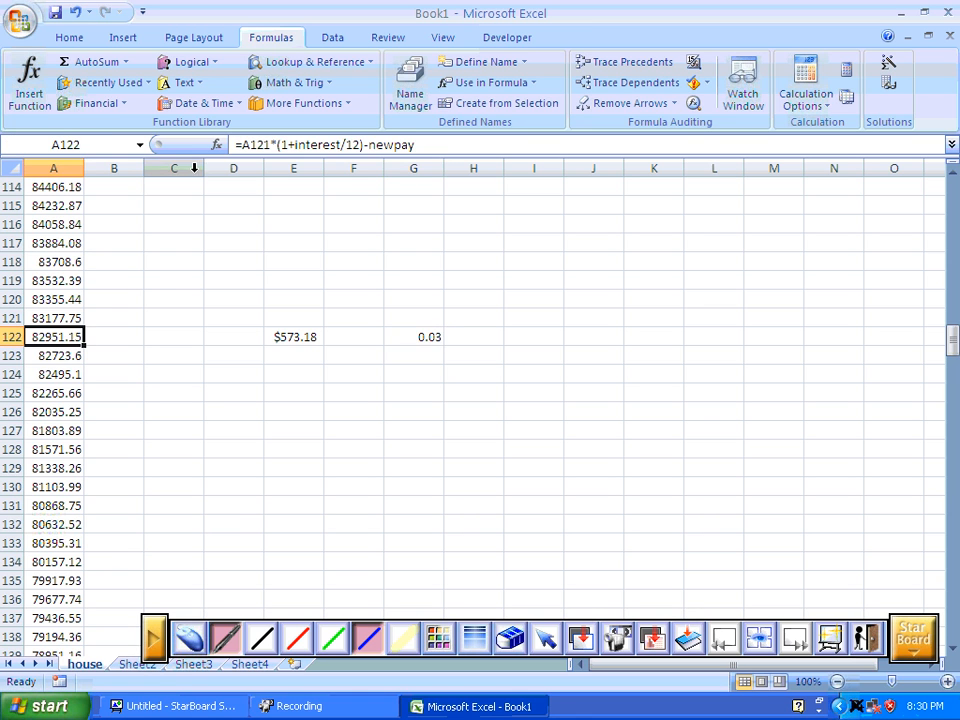
pyautogui.click(333, 144)
pyautogui.moveTo(333, 144); pyautogui.dragTo(297, 144)
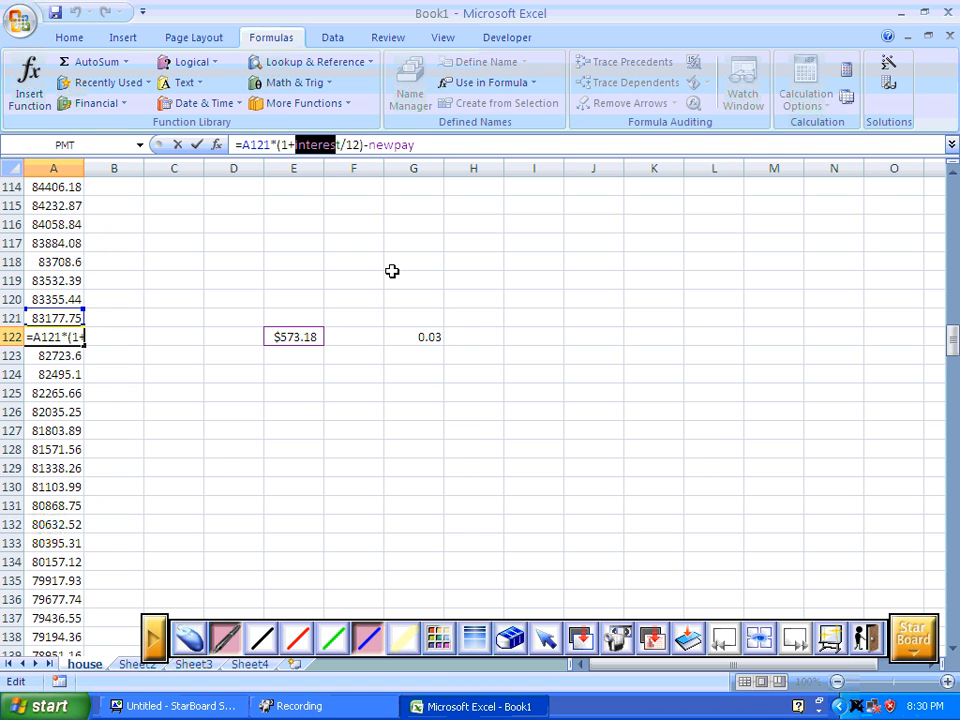
pyautogui.write('ne')
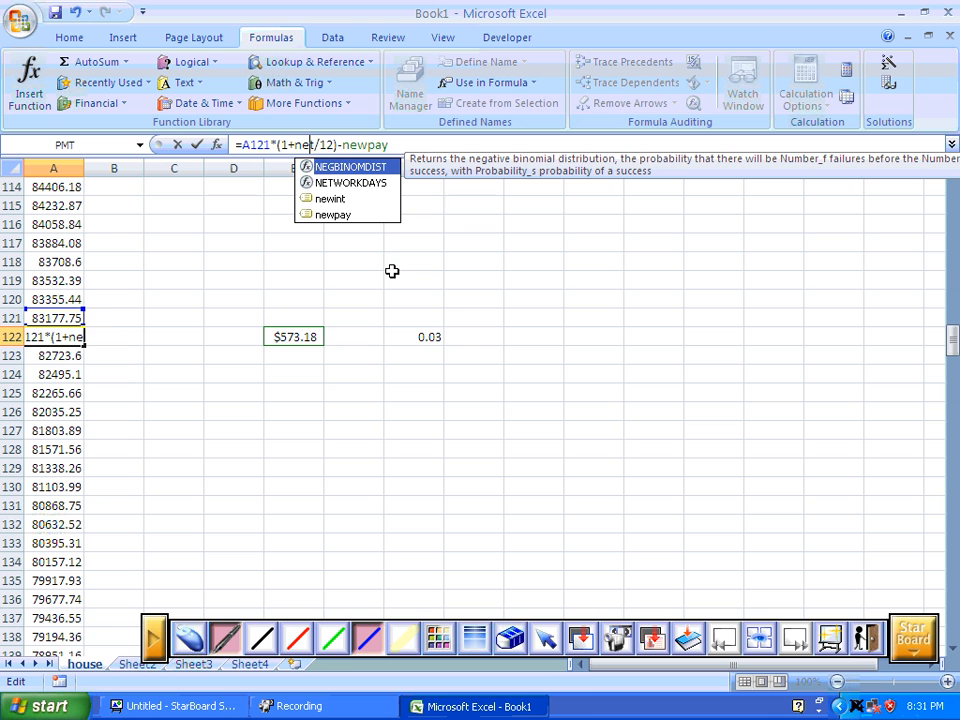
pyautogui.click(307, 200)
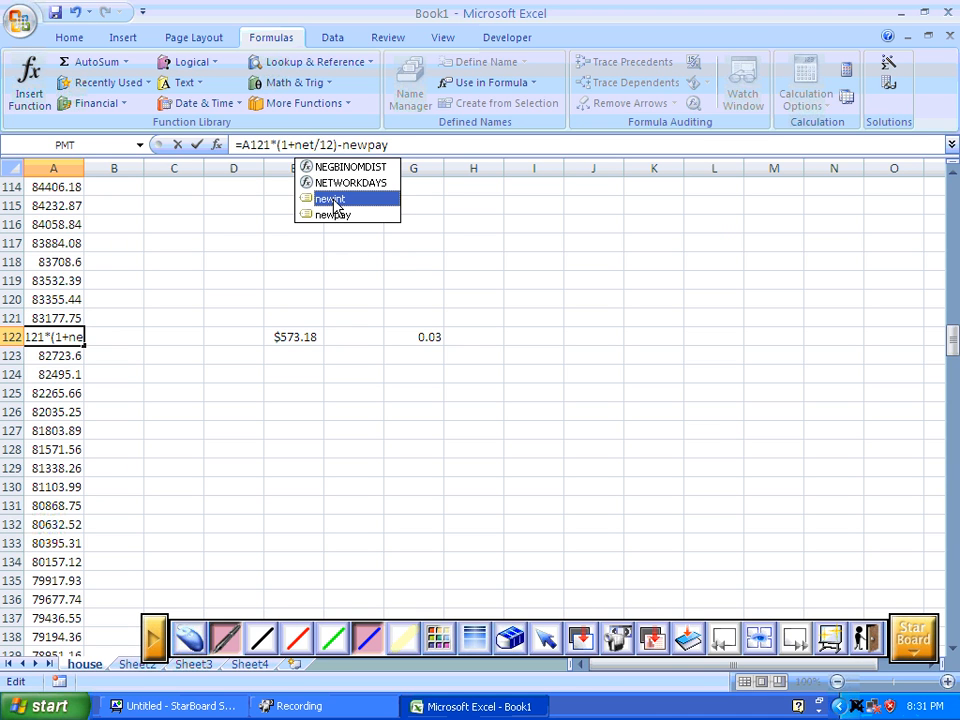
pyautogui.click(334, 203)
pyautogui.click(64, 318)
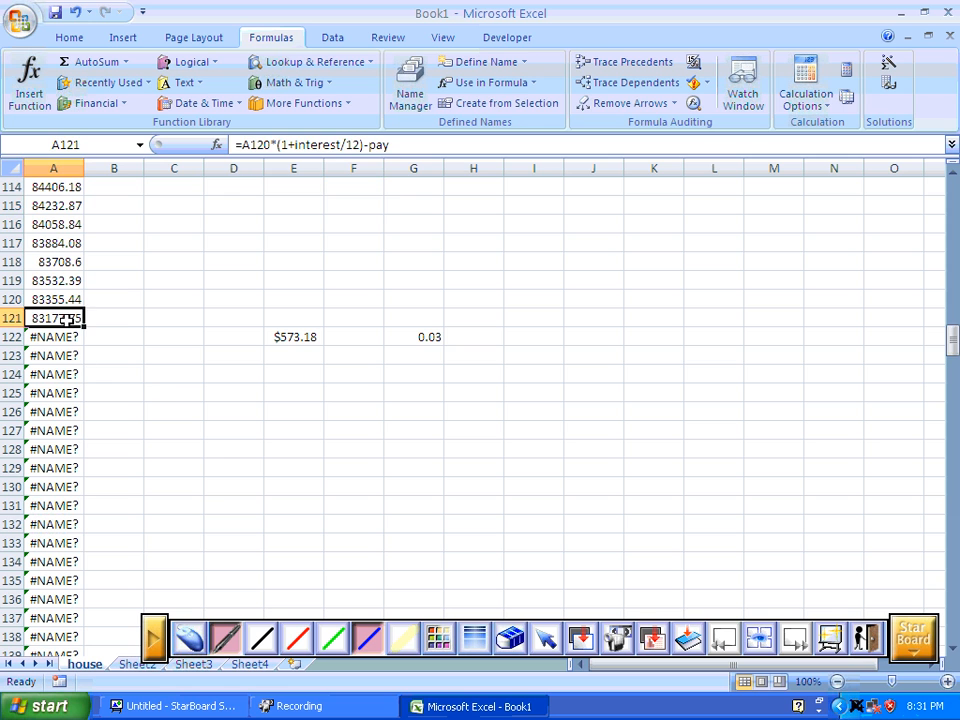
pyautogui.click(62, 340)
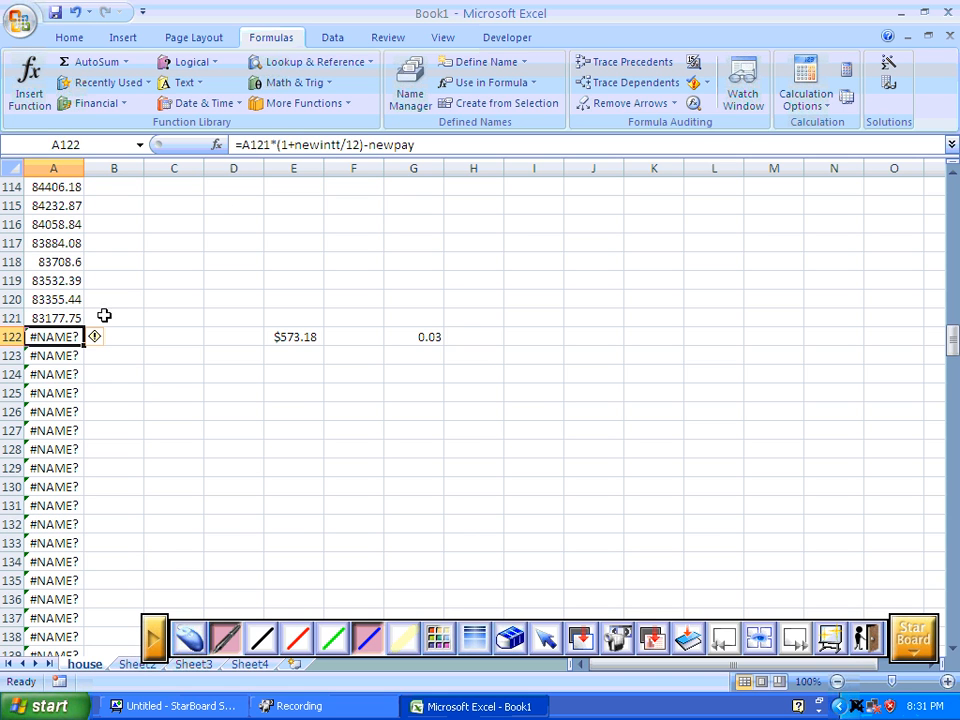
pyautogui.click(335, 145)
pyautogui.press('Delete')
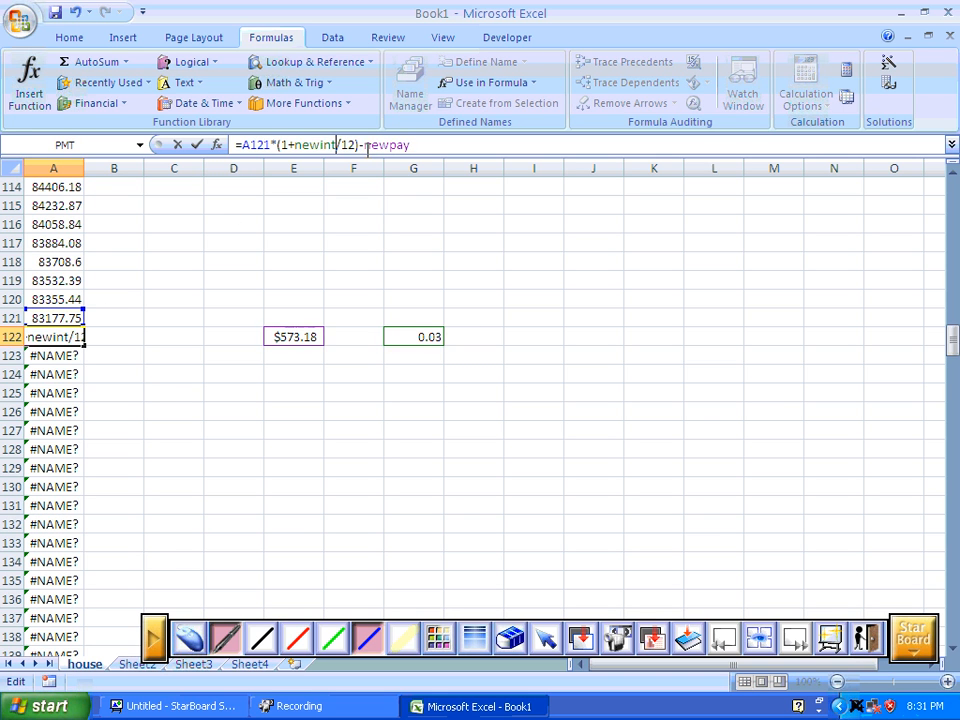
pyautogui.press('Return')
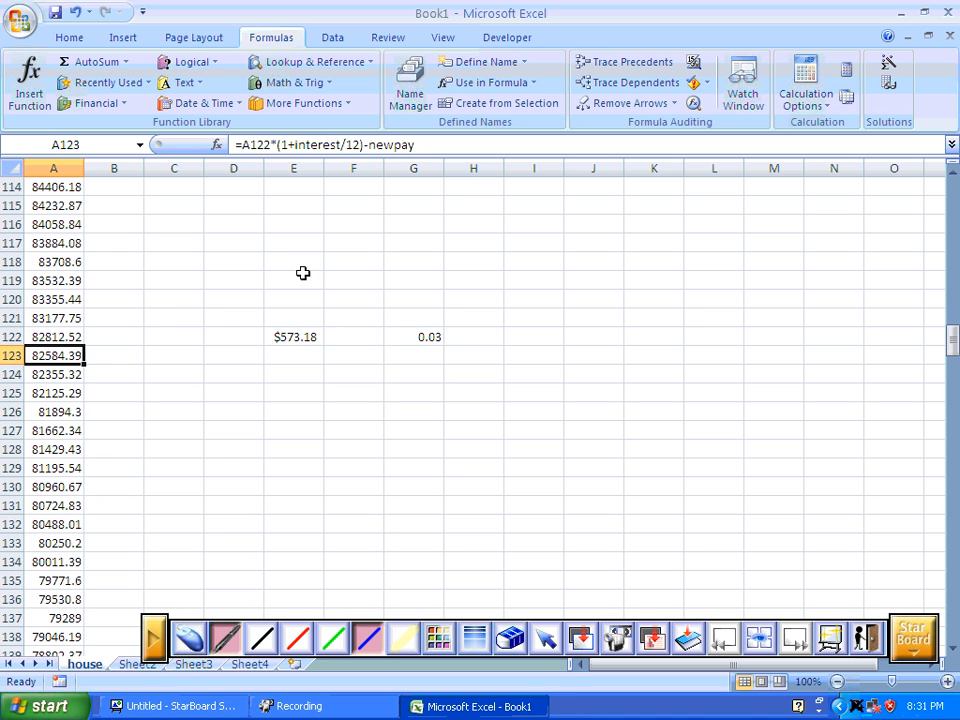
# Fill the updated A122 balance formula down column A to row 302.
pyautogui.click(71, 336)
pyautogui.click(75, 356)
pyautogui.click(73, 337)
pyautogui.moveTo(84, 344); pyautogui.dragTo(71, 431)
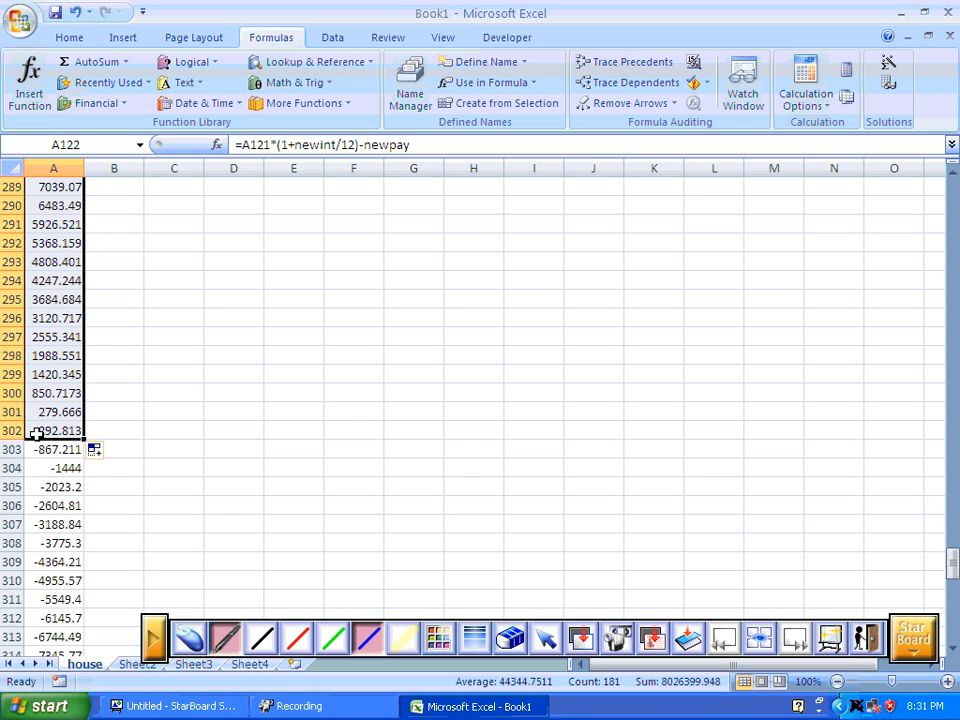
# Enter the payment count 180 in D299, then select J122 in the refinancing row.
pyautogui.click(255, 376)
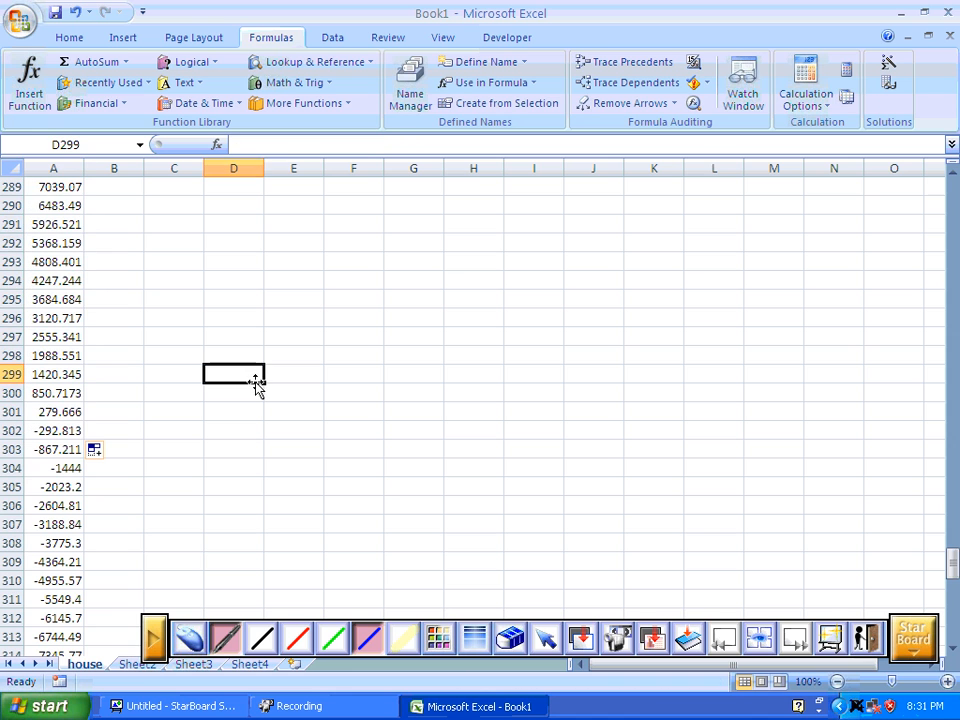
pyautogui.write('180')
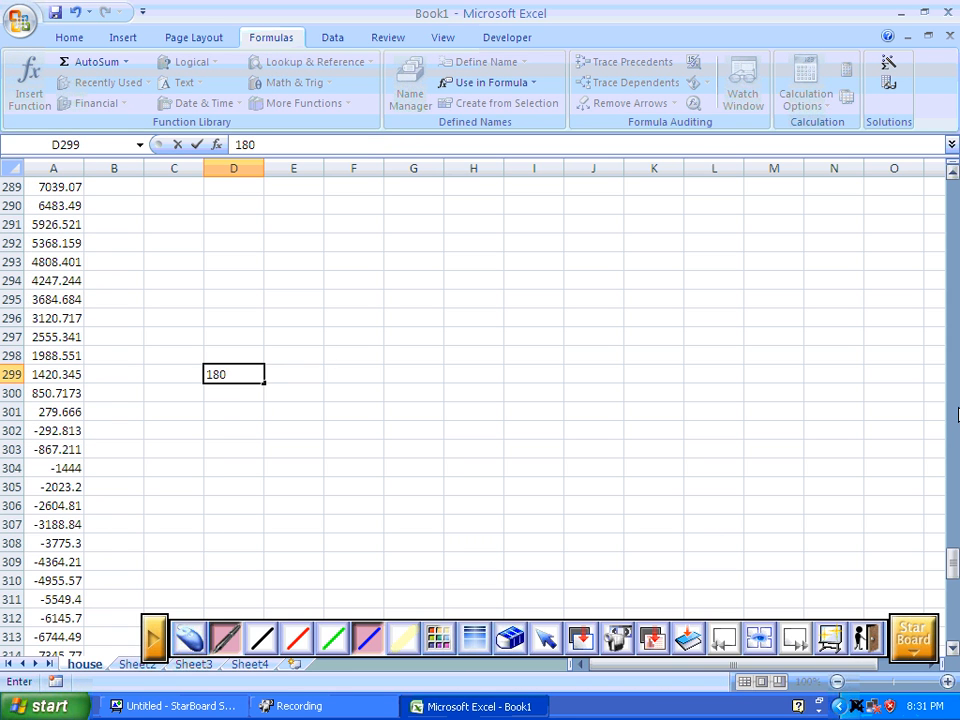
pyautogui.moveTo(952, 562); pyautogui.dragTo(917, 351)
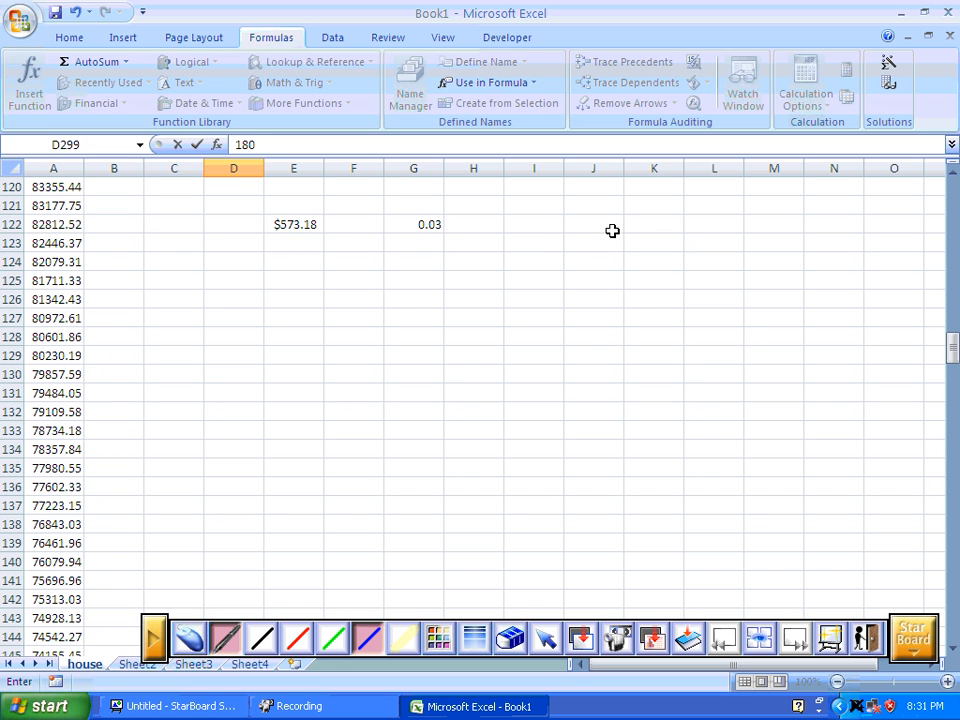
pyautogui.click(598, 229)
pyautogui.write('180')
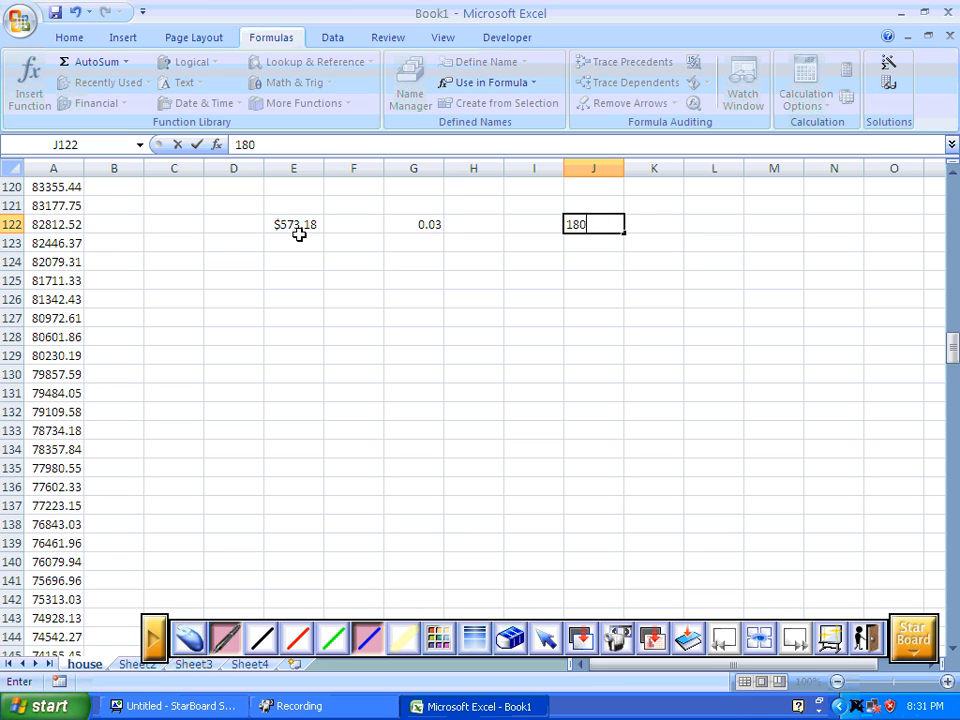
pyautogui.press('BackSpace')
pyautogui.press('BackSpace')
pyautogui.press('BackSpace')
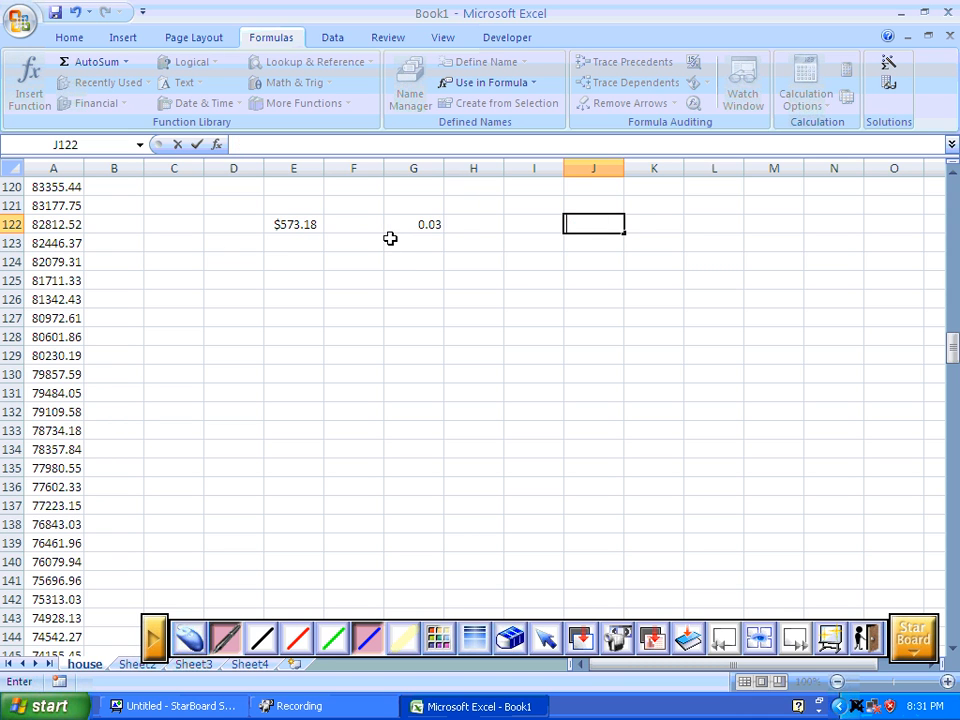
# Enter =180*573+120*536.82 in J122 to total the payments made with refinancing.
pyautogui.write('=180*')
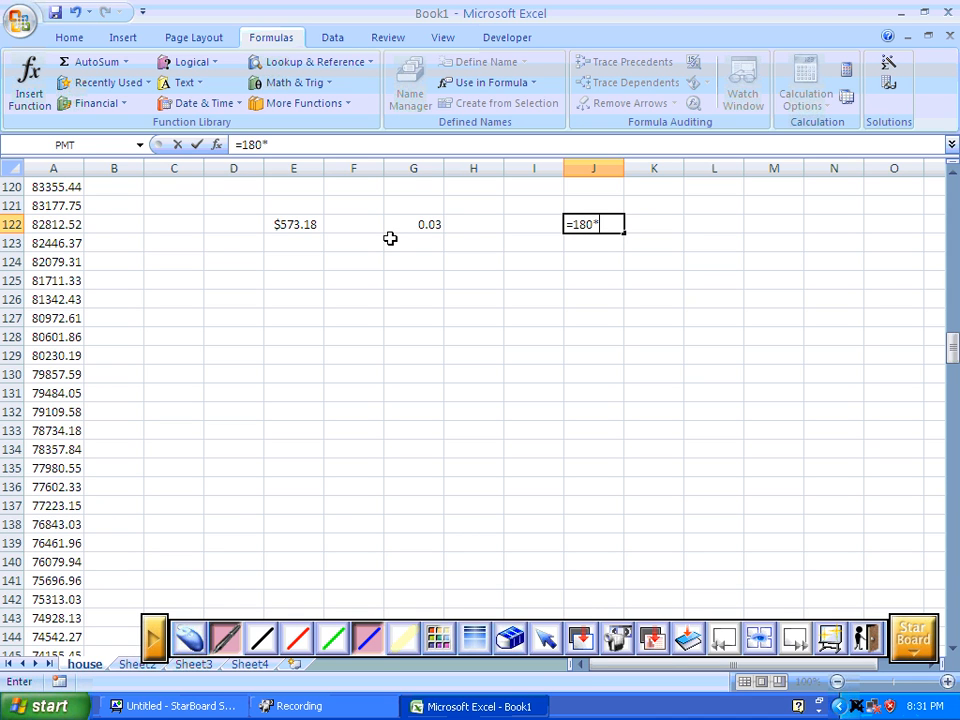
pyautogui.write('573+1')
pyautogui.write('20*')
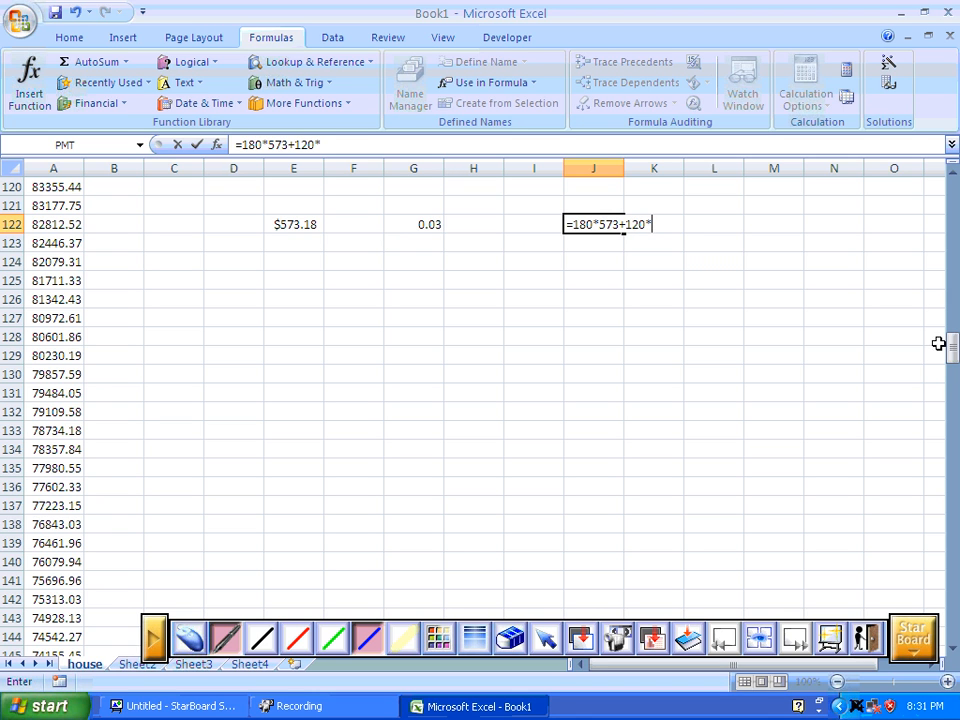
pyautogui.moveTo(951, 345); pyautogui.dragTo(921, 339)
pyautogui.write('*536.82')
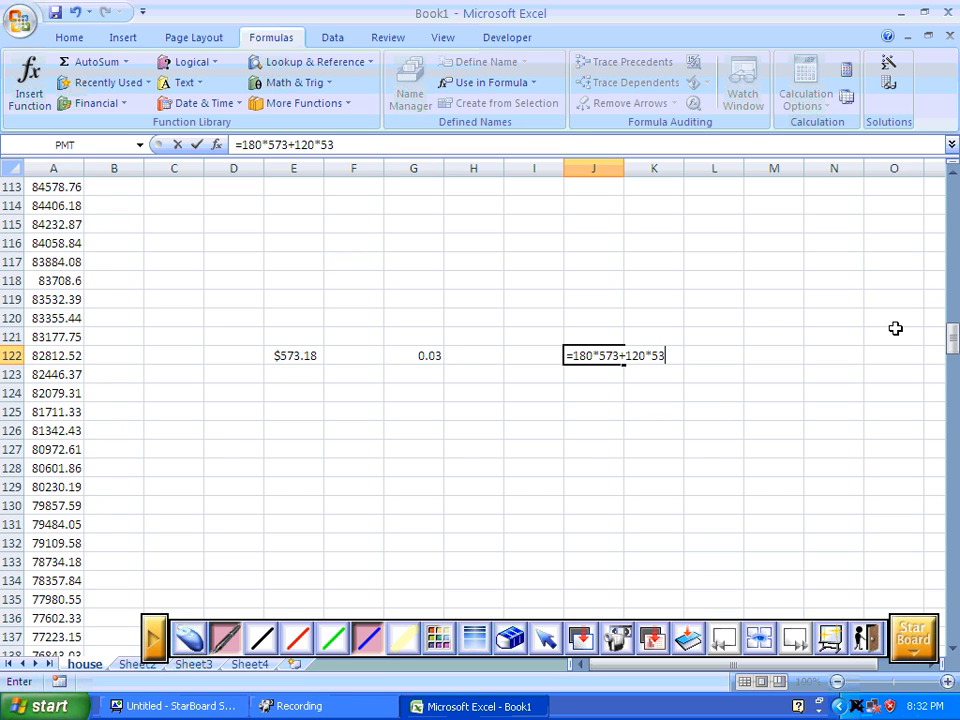
pyautogui.press('Return')
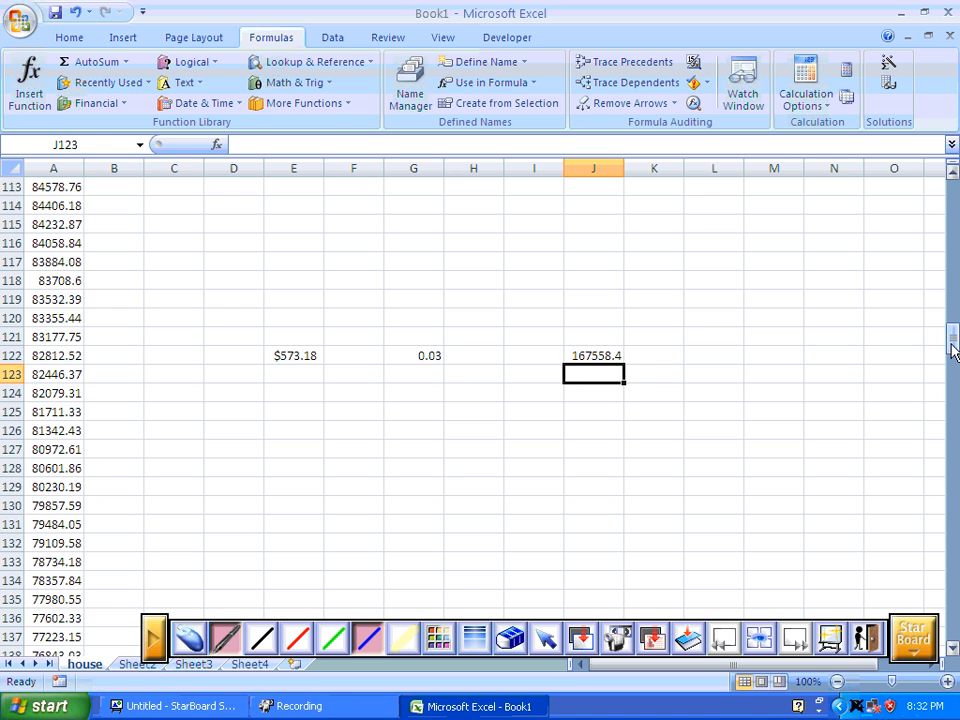
# Enter =360*F5 in I5 to total the payments made without refinancing.
pyautogui.moveTo(953, 350); pyautogui.dragTo(953, 190)
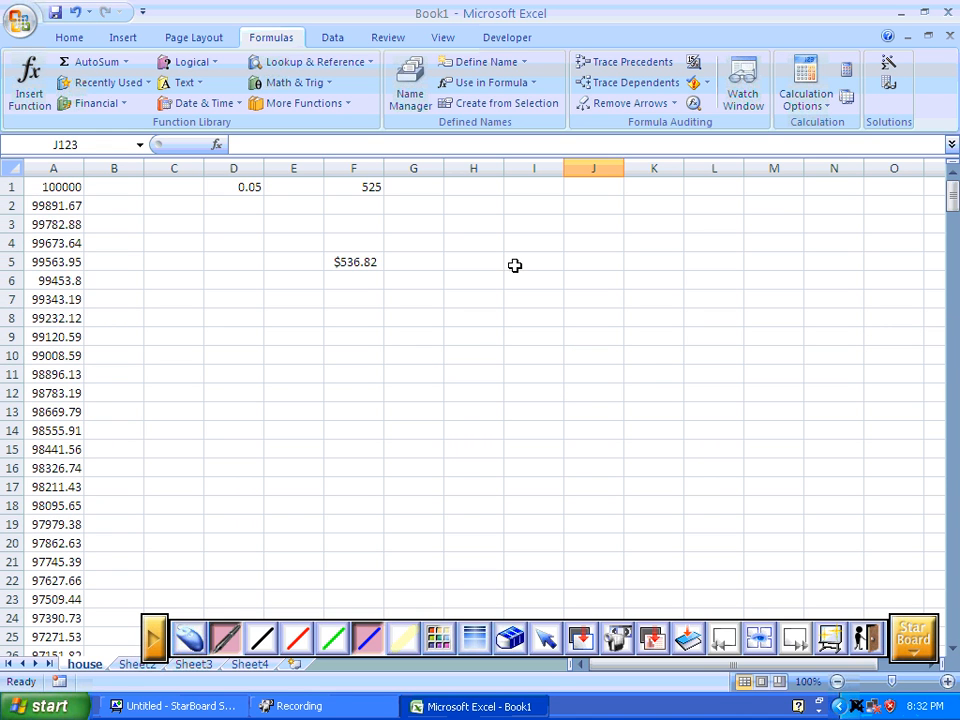
pyautogui.click(514, 264)
pyautogui.write('=360*')
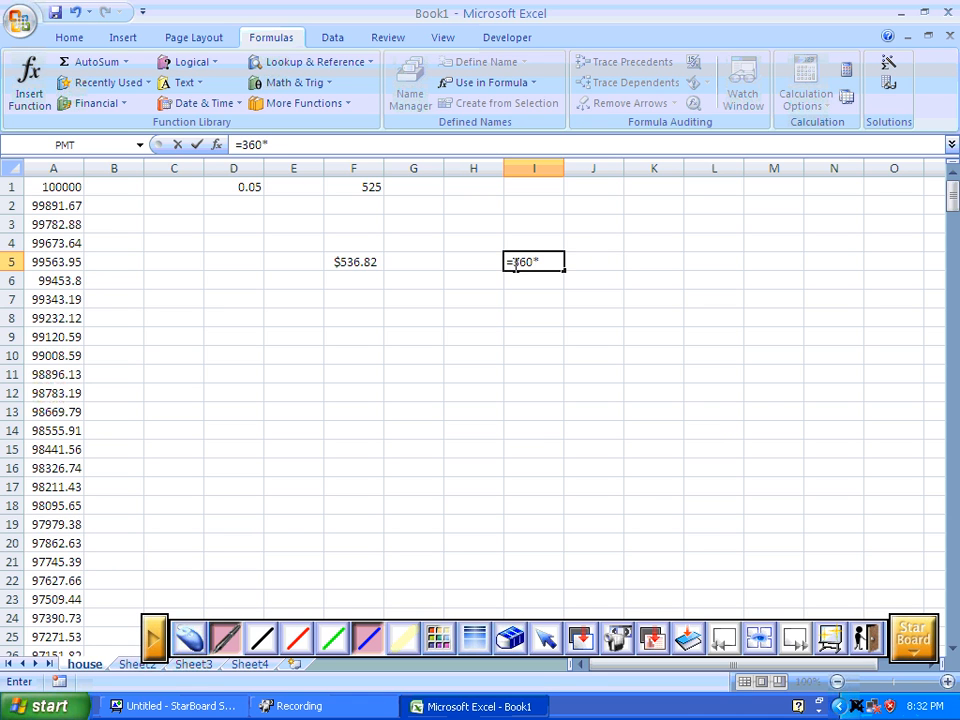
pyautogui.click(363, 264)
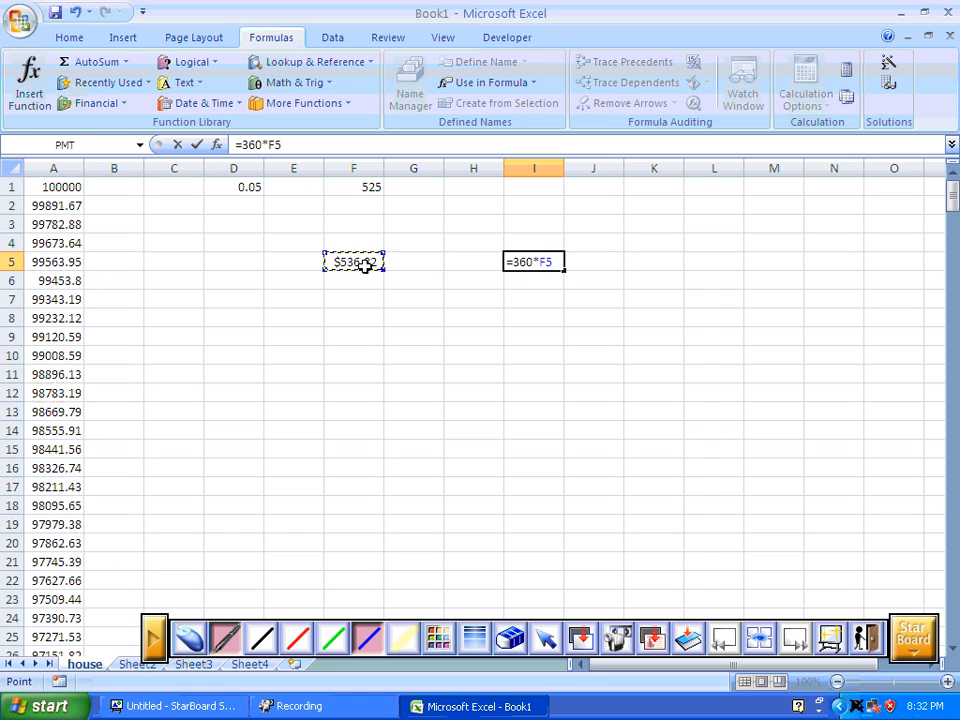
pyautogui.press('Return')
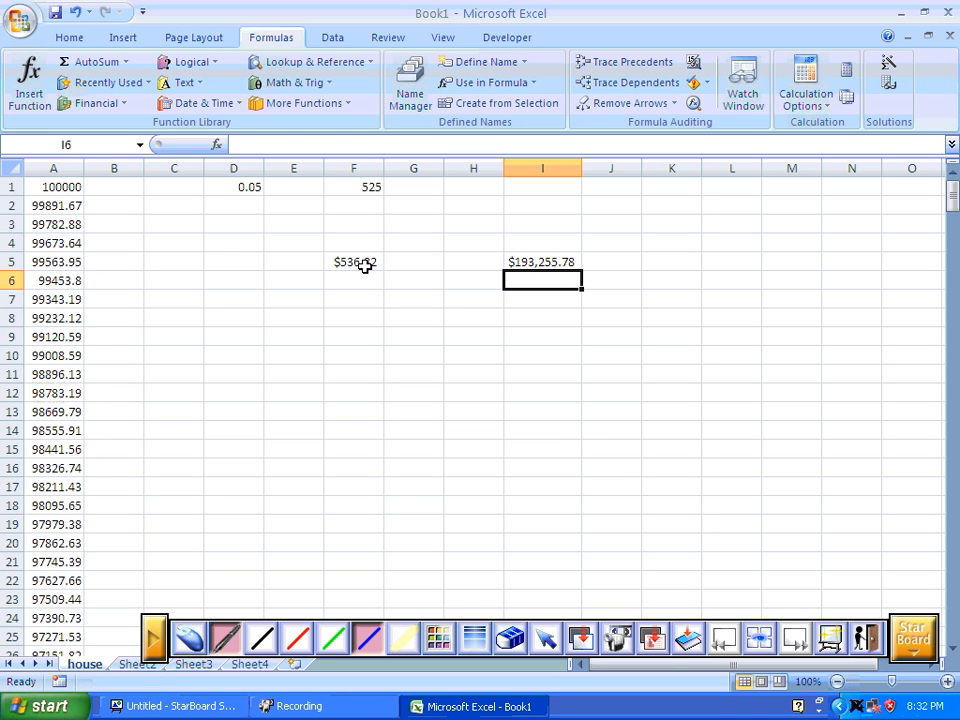
# Extend the balance formula in A12 to subtract an extra 100: =A11*(1+interest/12)-pay-100.
pyautogui.click(74, 393)
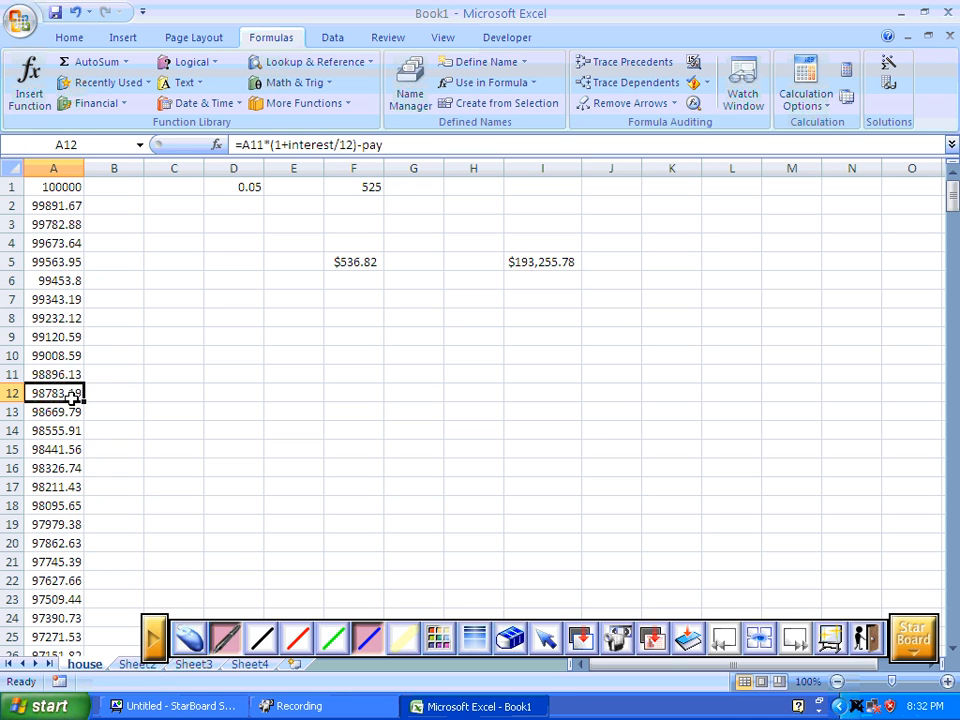
pyautogui.click(402, 147)
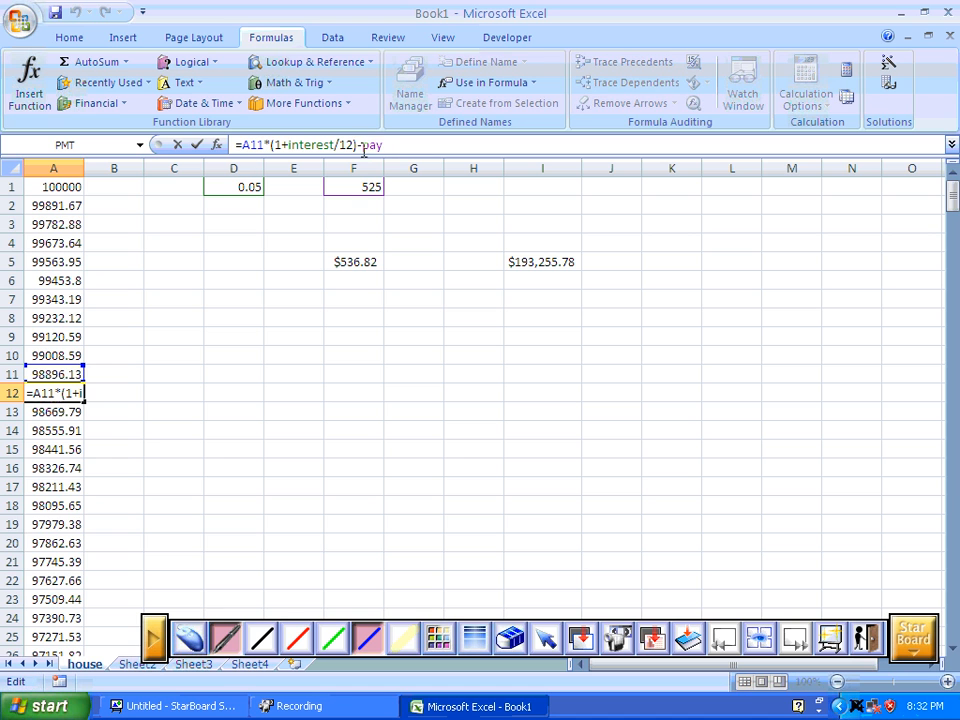
pyautogui.write('-100')
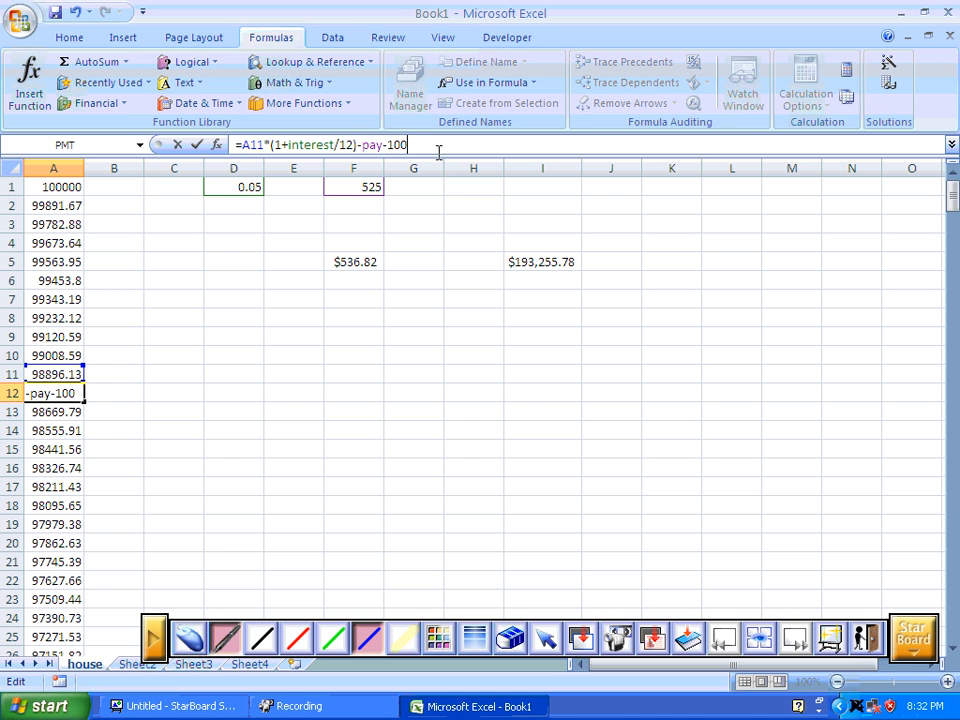
pyautogui.press('Return')
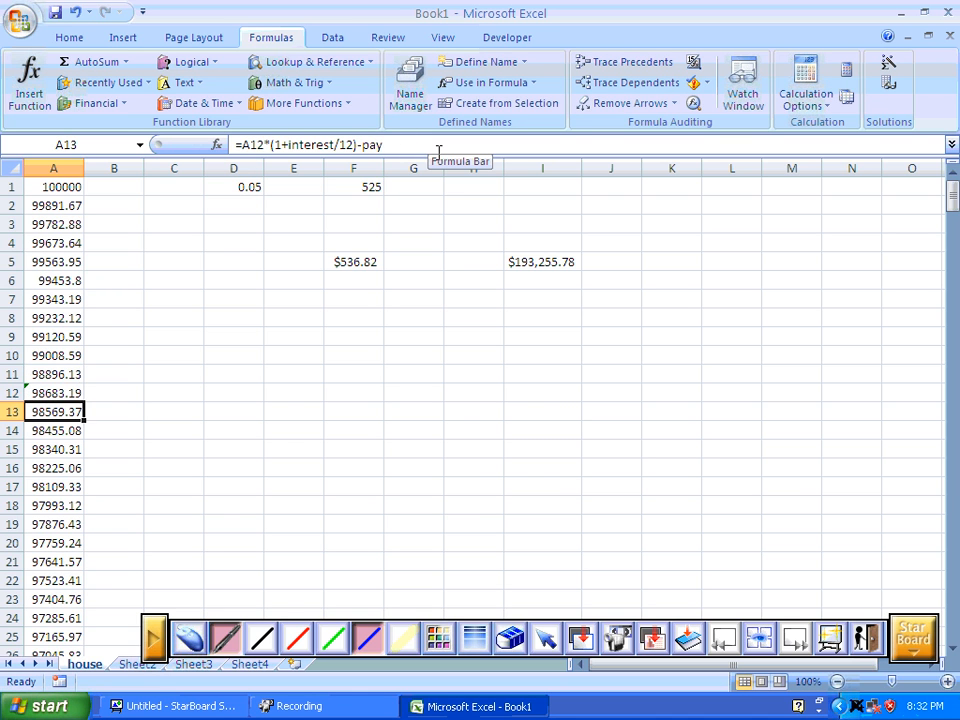
# Fill the A12 formula with the extra 100 payment down column A to row 51.
pyautogui.click(75, 392)
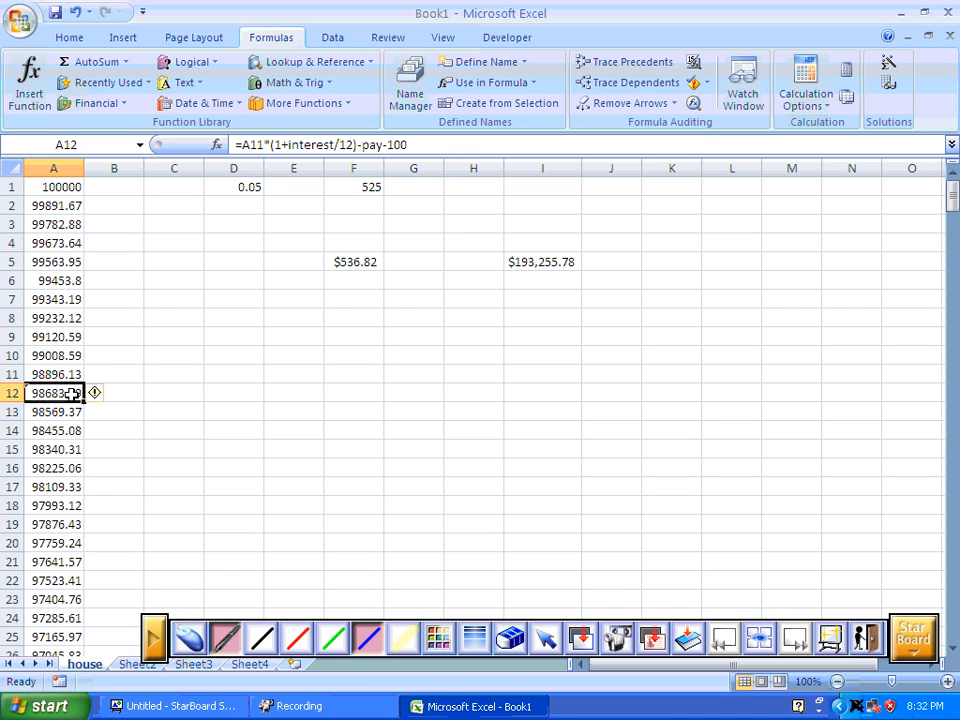
pyautogui.moveTo(84, 401); pyautogui.dragTo(62, 620)
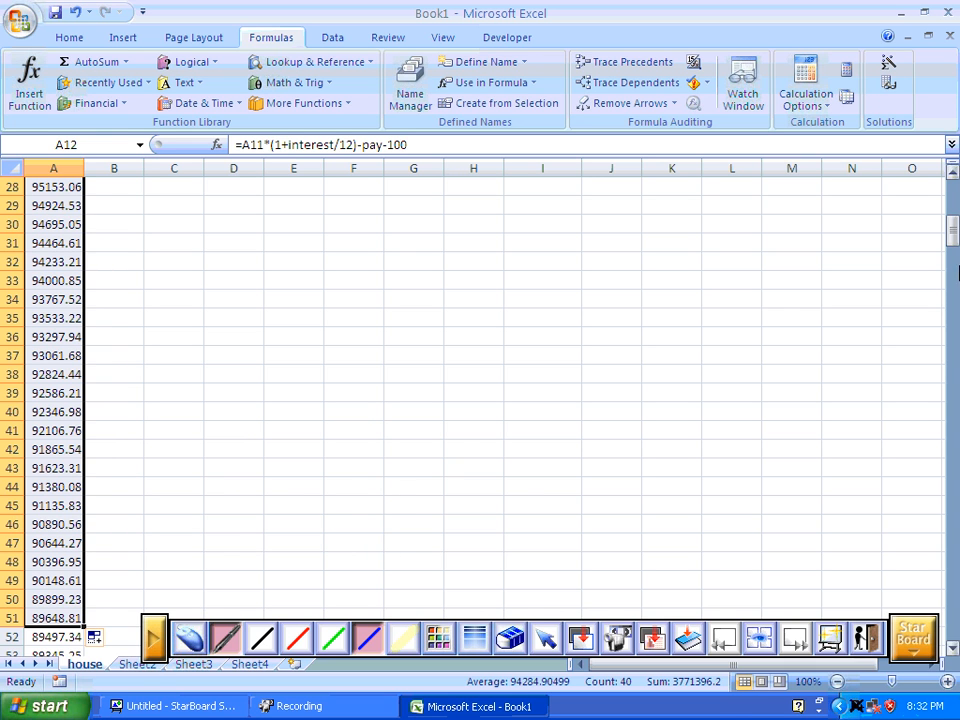
pyautogui.moveTo(952, 230); pyautogui.dragTo(952, 176)
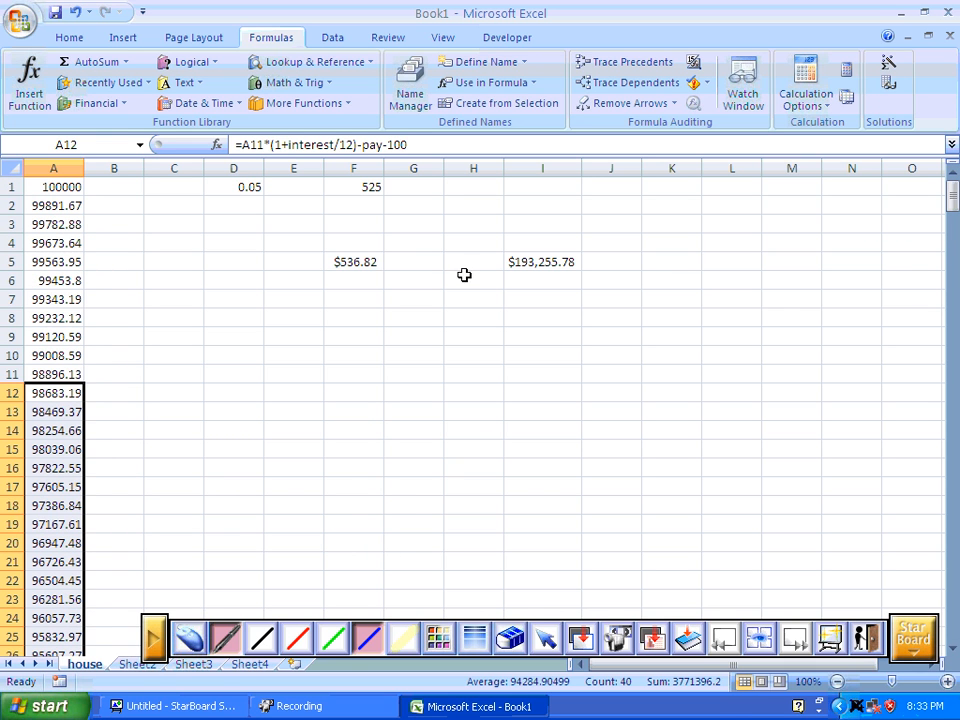
# Enter =F5+pay in H9 to add the PMT result and the named payment cell.
pyautogui.click(355, 258)
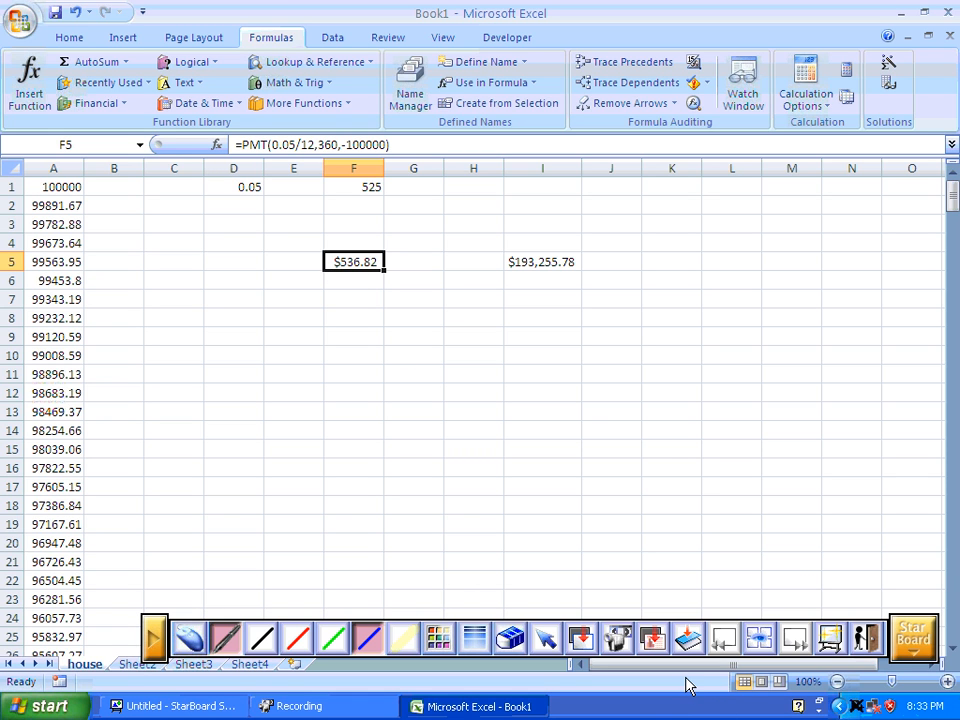
pyautogui.click(476, 336)
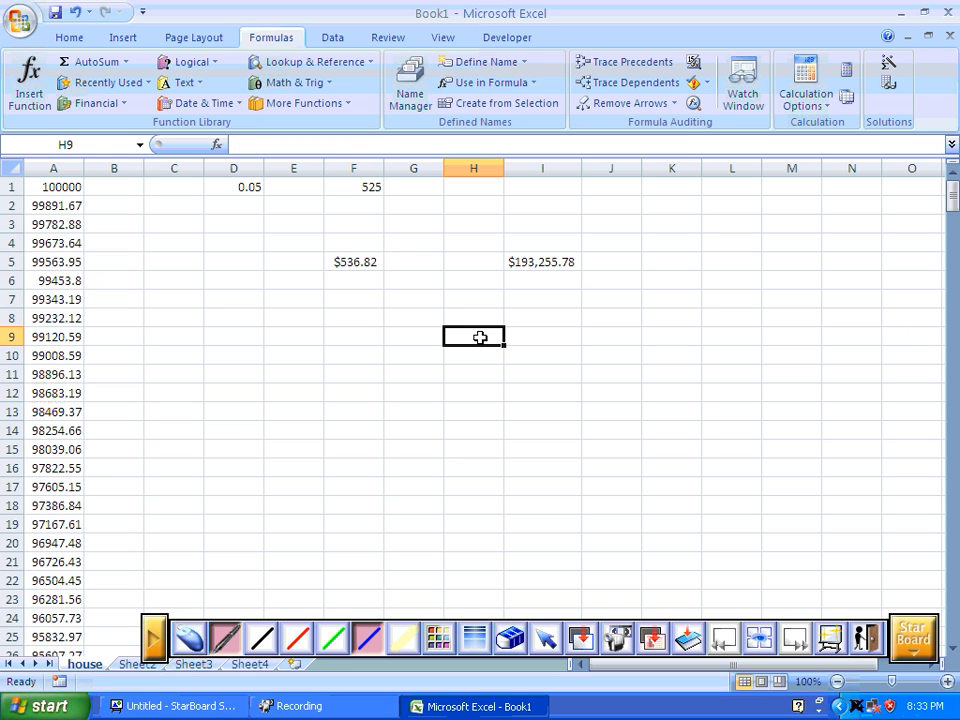
pyautogui.write('=')
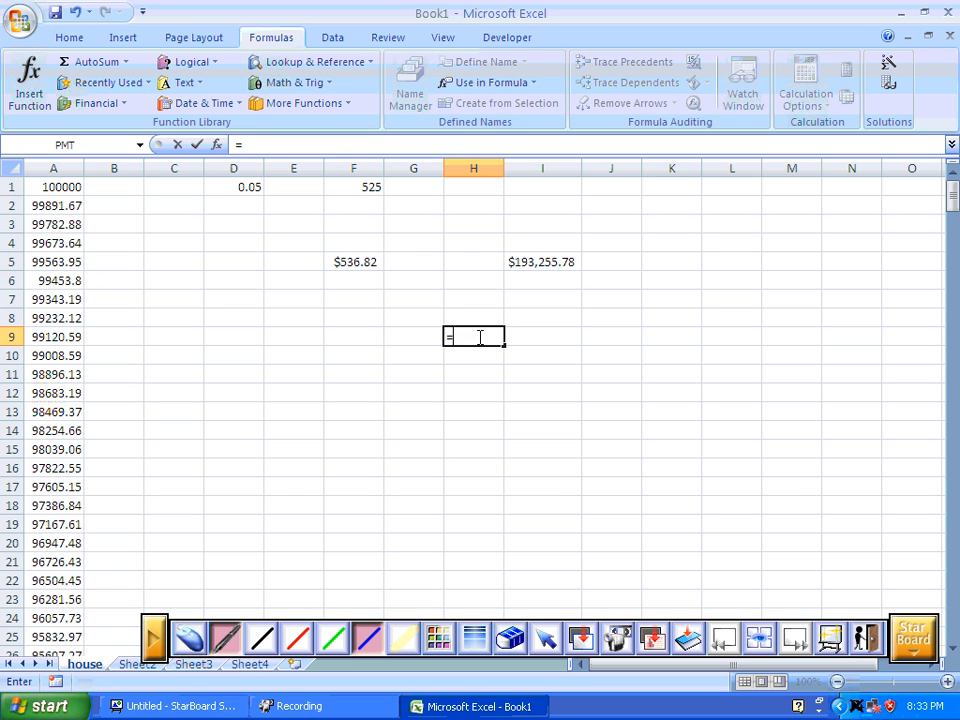
pyautogui.click(368, 261)
pyautogui.write('+')
pyautogui.click(341, 191)
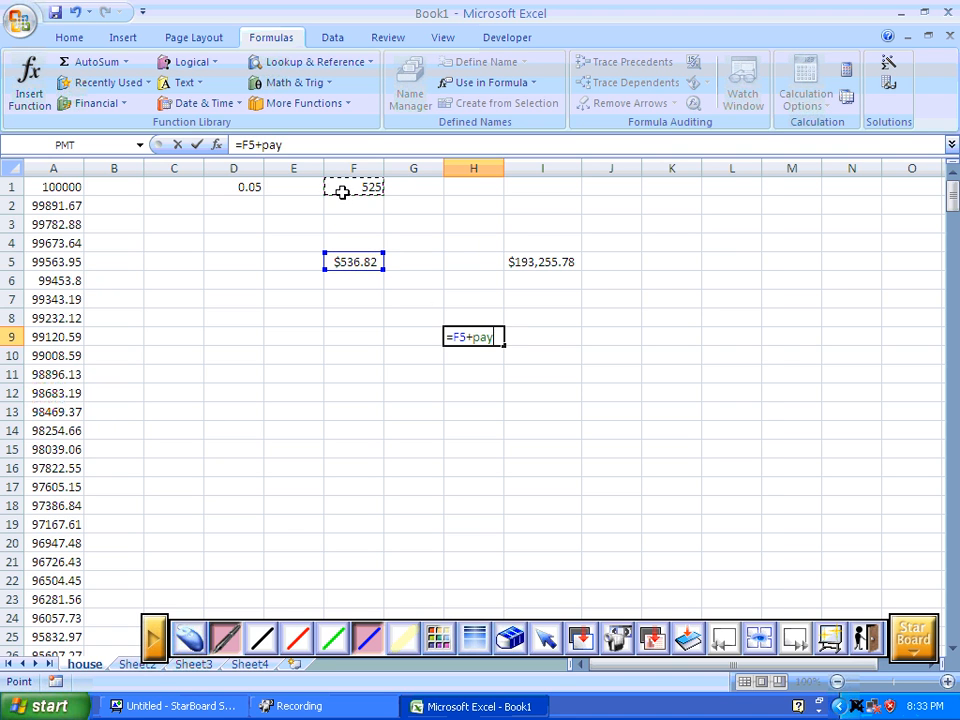
pyautogui.press('Return')
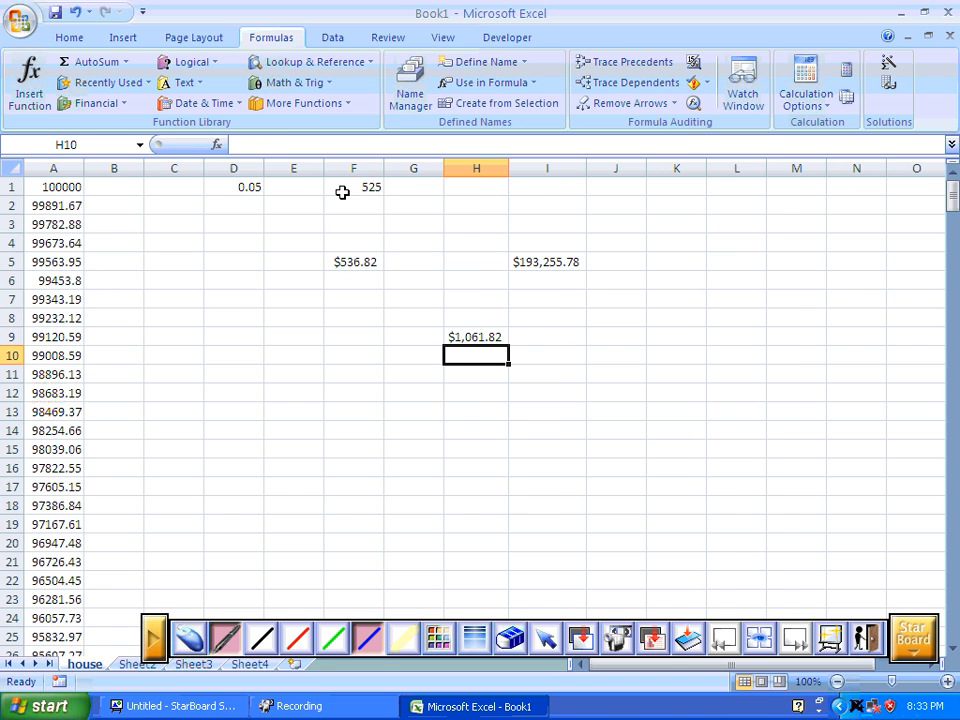
# Fill the H9 formula down to H11 and check the copied formula in H10.
pyautogui.click(484, 336)
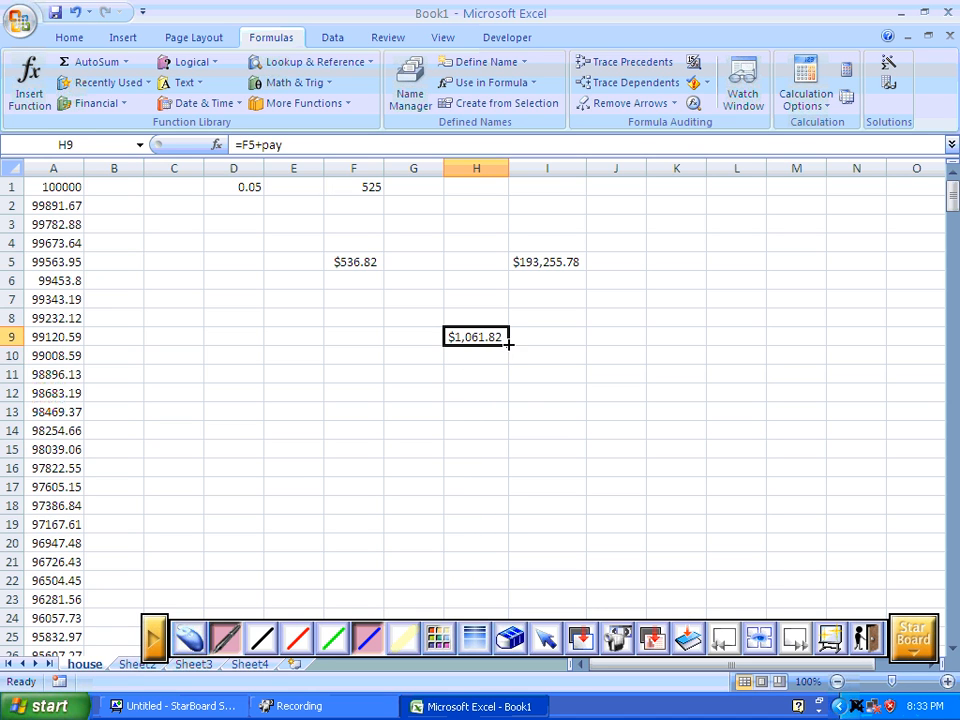
pyautogui.moveTo(508, 343); pyautogui.dragTo(499, 394)
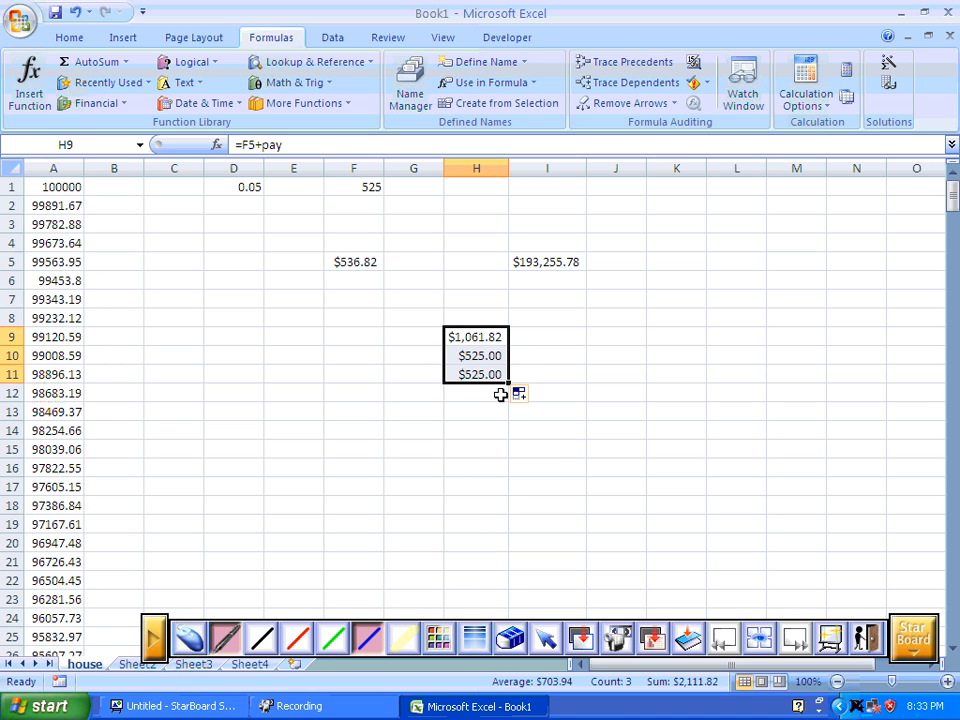
pyautogui.click(489, 357)
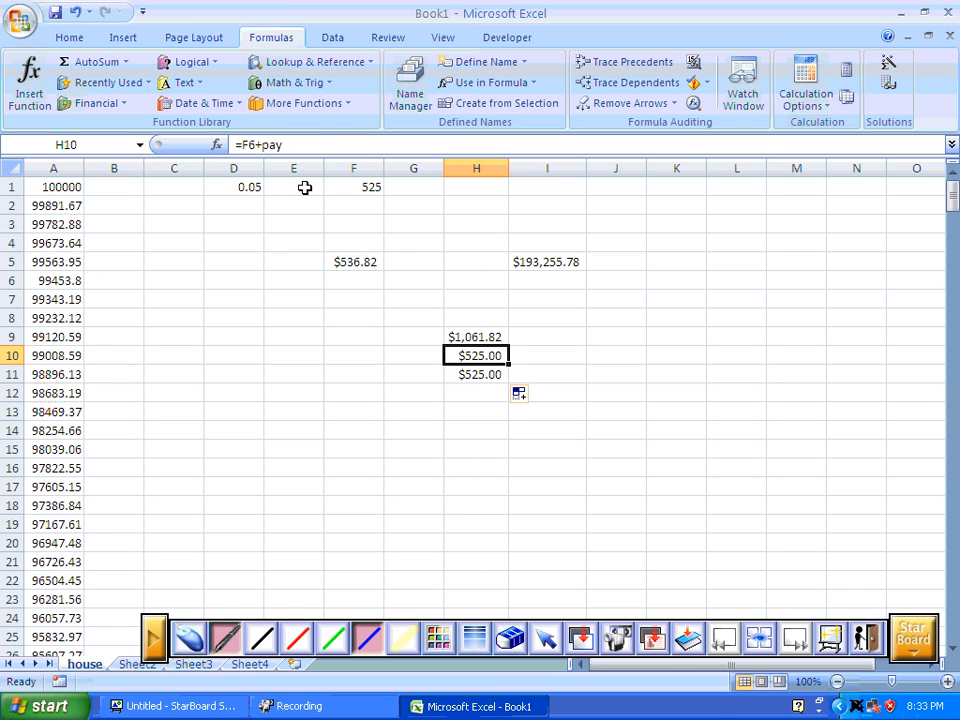
# Examine how the named cells pay and interest are used, comparing F1, D1, F5 and the formulas in H9 and A2.
pyautogui.click(370, 185)
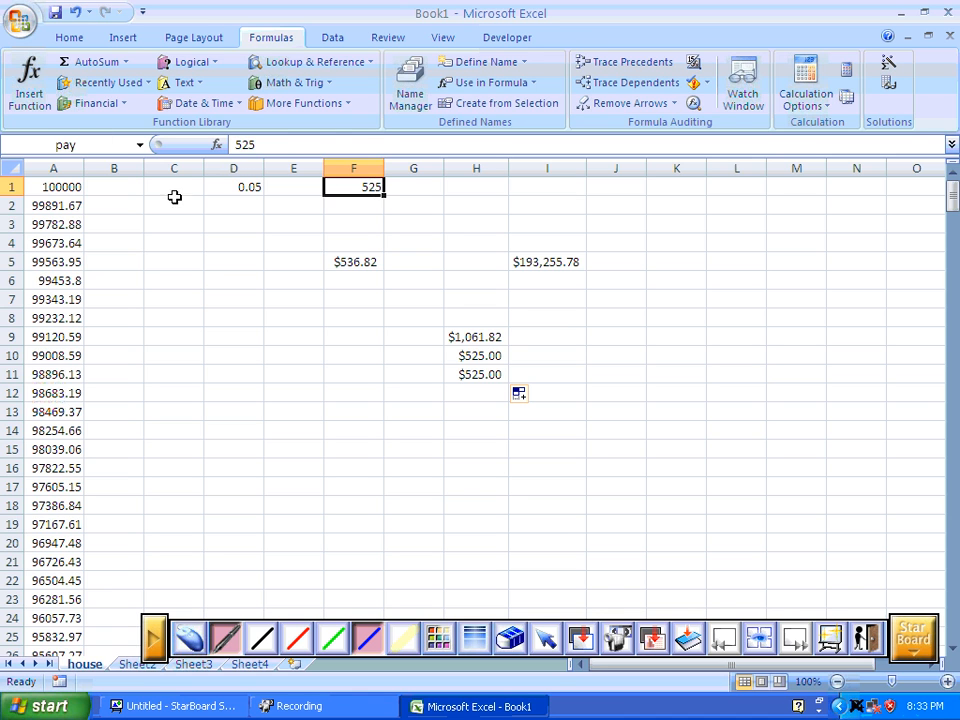
pyautogui.click(338, 263)
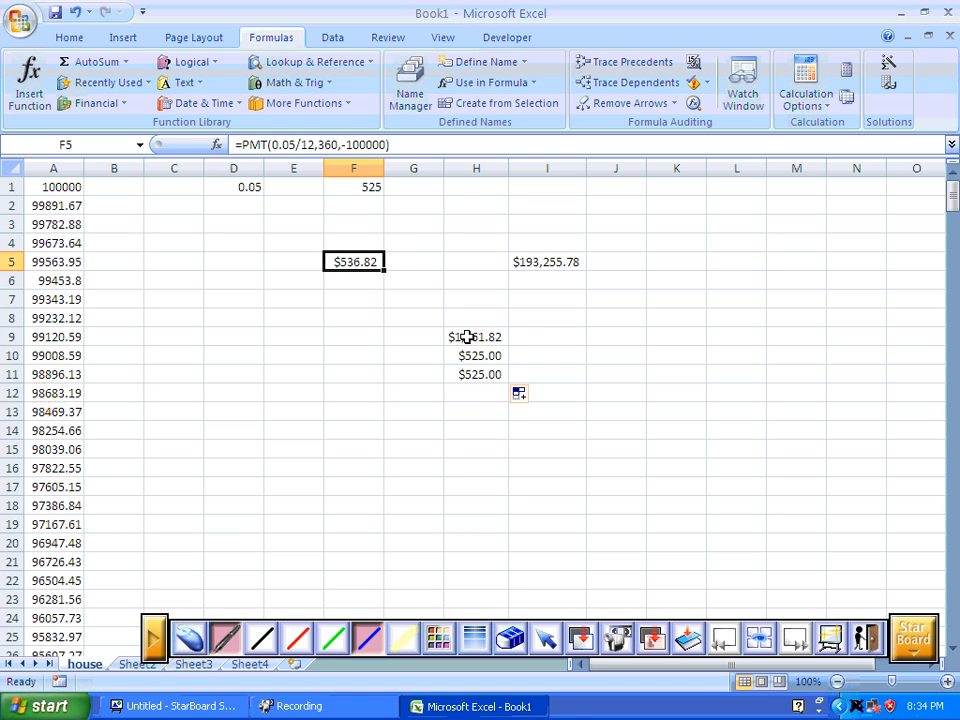
pyautogui.click(492, 336)
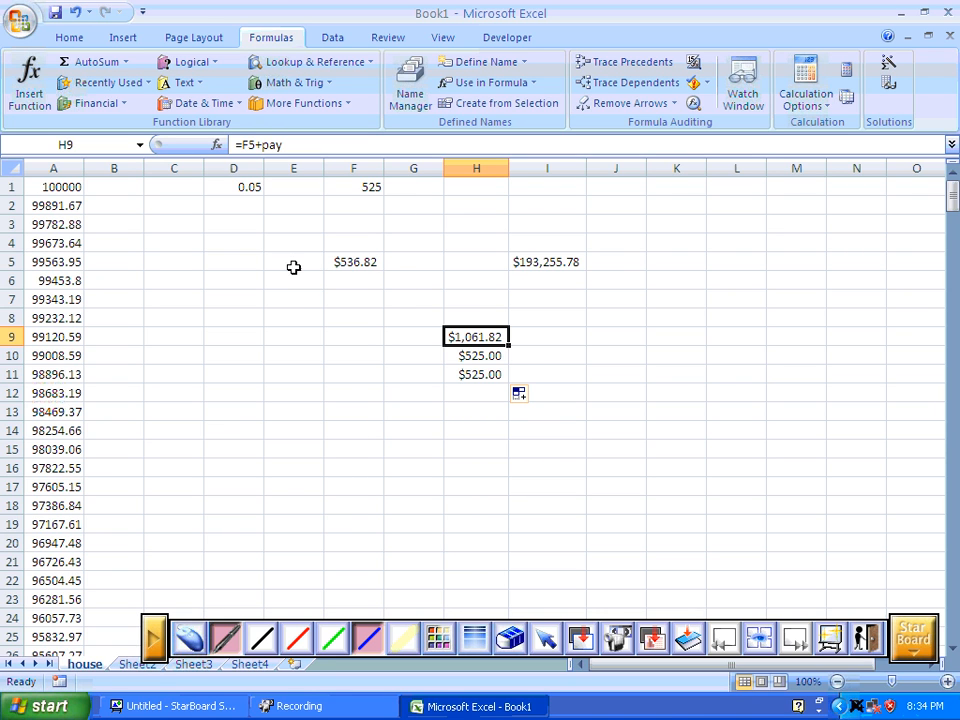
pyautogui.click(53, 206)
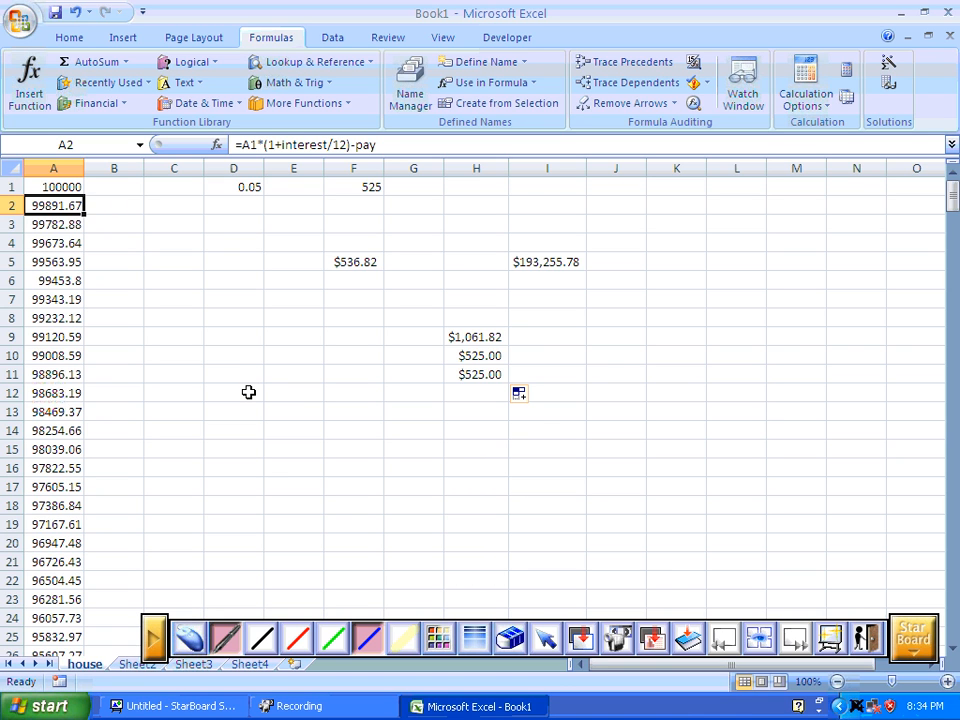
pyautogui.click(238, 186)
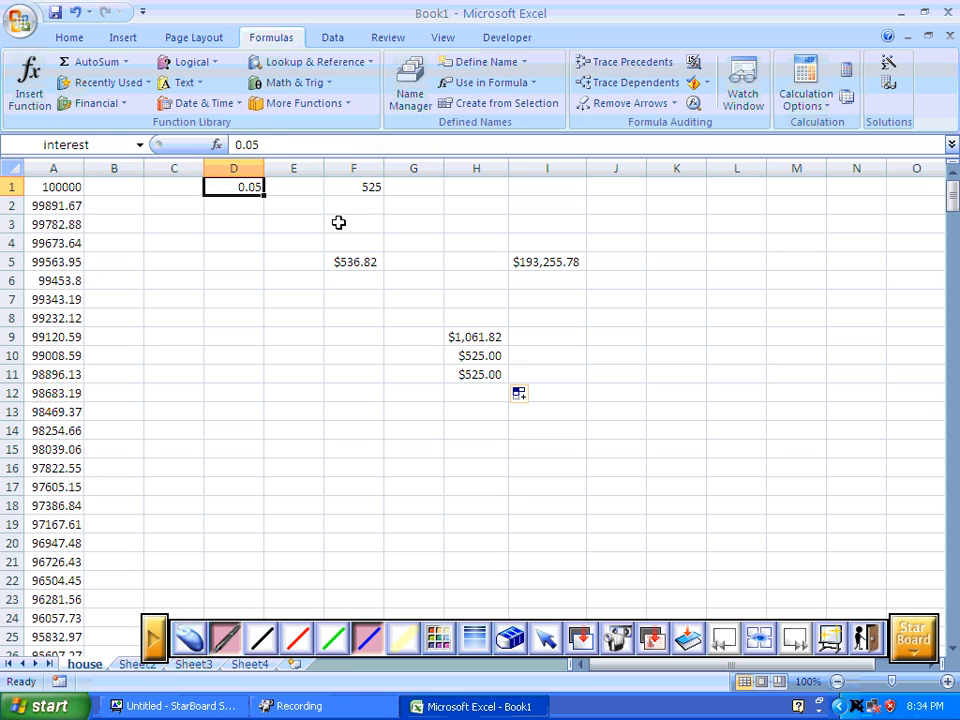
pyautogui.click(362, 190)
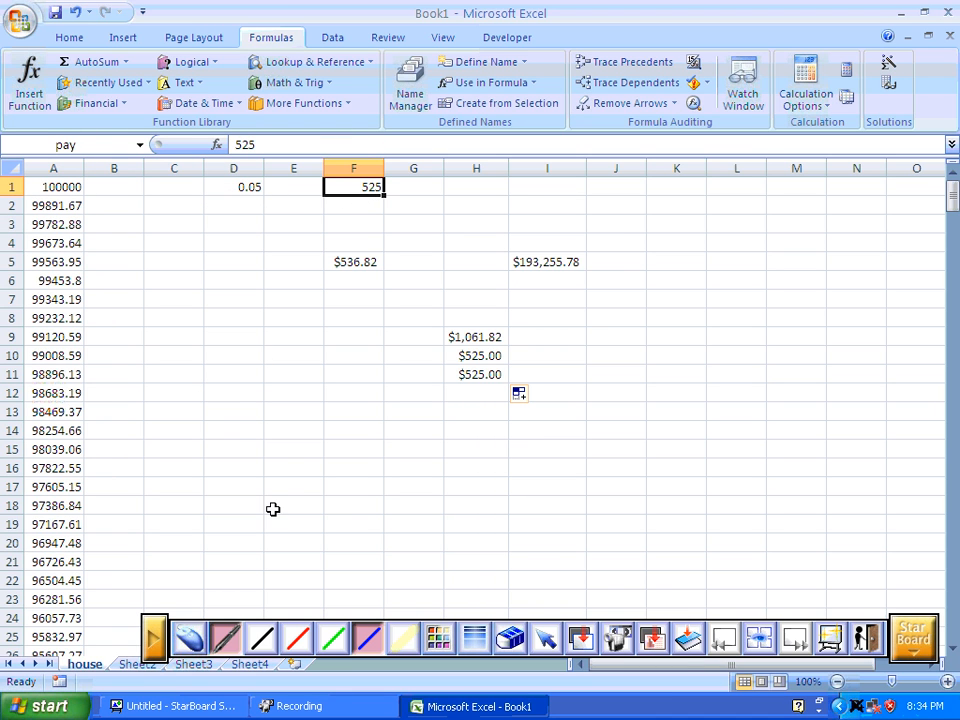
pyautogui.click(655, 673)
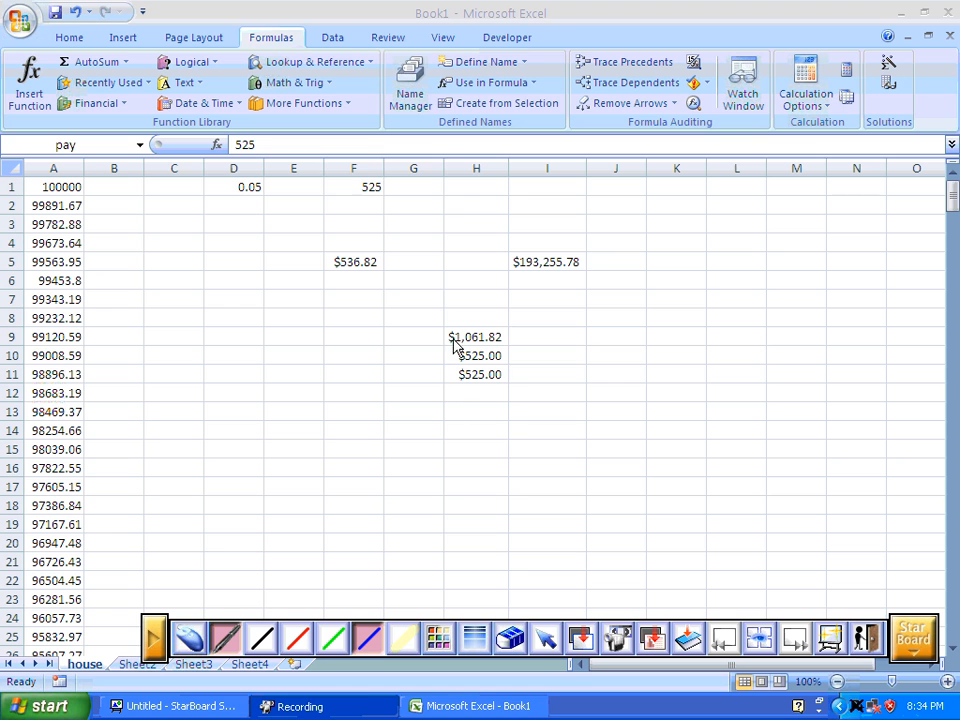
# Review the workbook's defined names in the Name Manager and the recently used functions, including PMT.
pyautogui.click(435, 287)
pyautogui.click(414, 102)
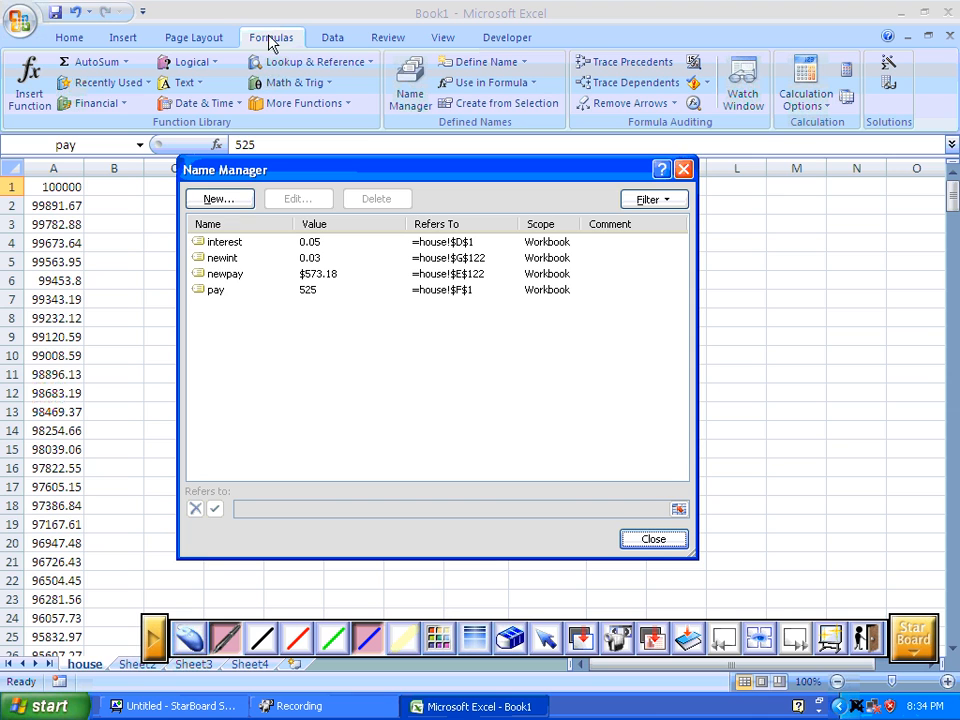
pyautogui.click(212, 246)
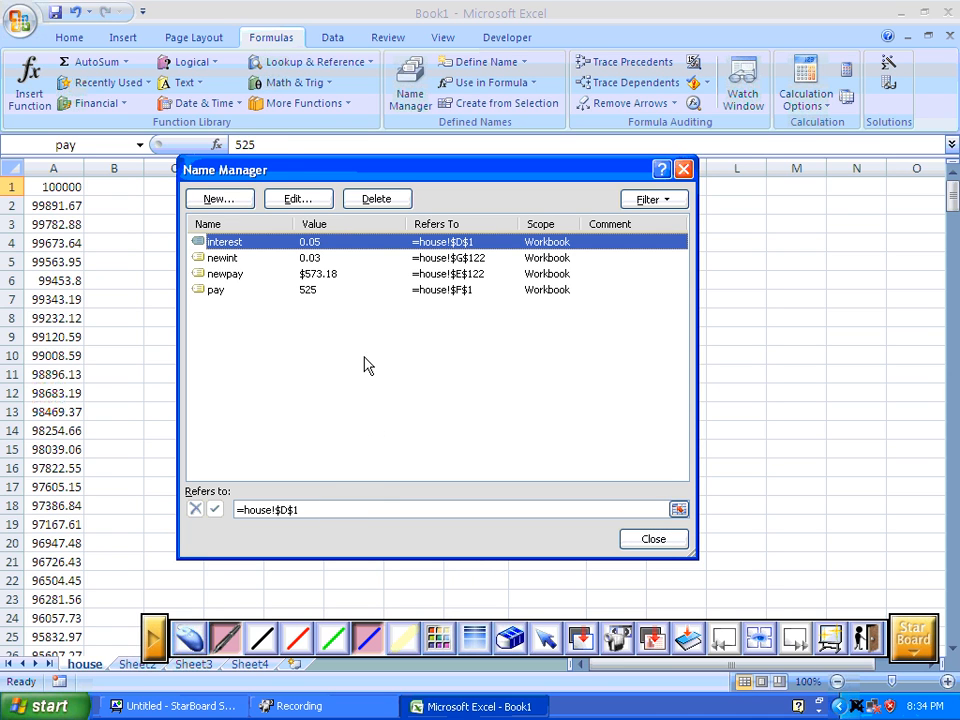
pyautogui.click(683, 169)
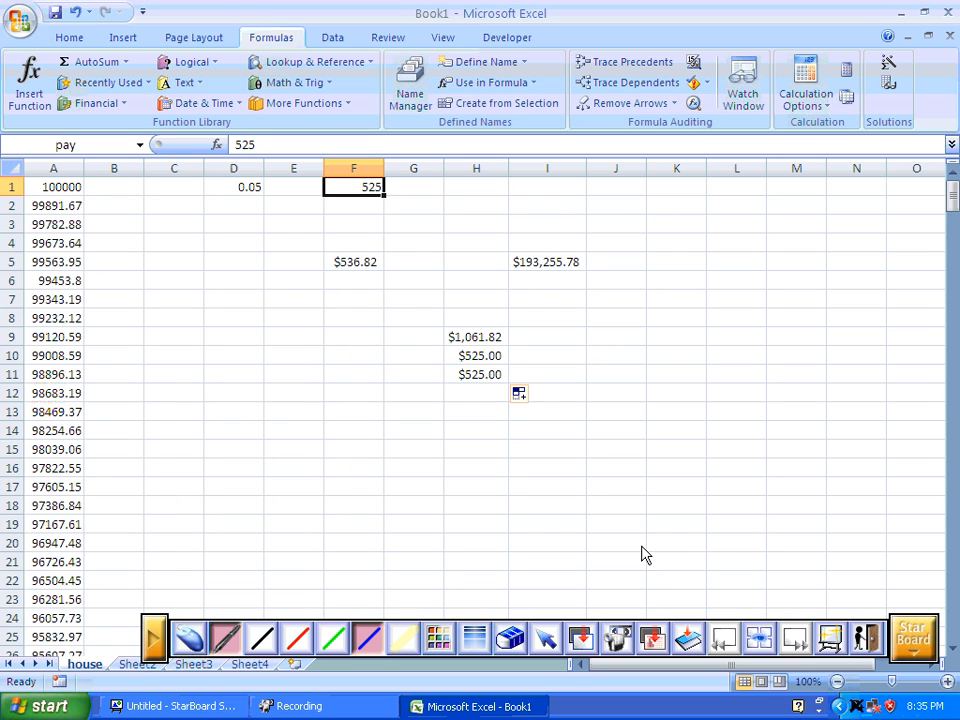
pyautogui.click(120, 87)
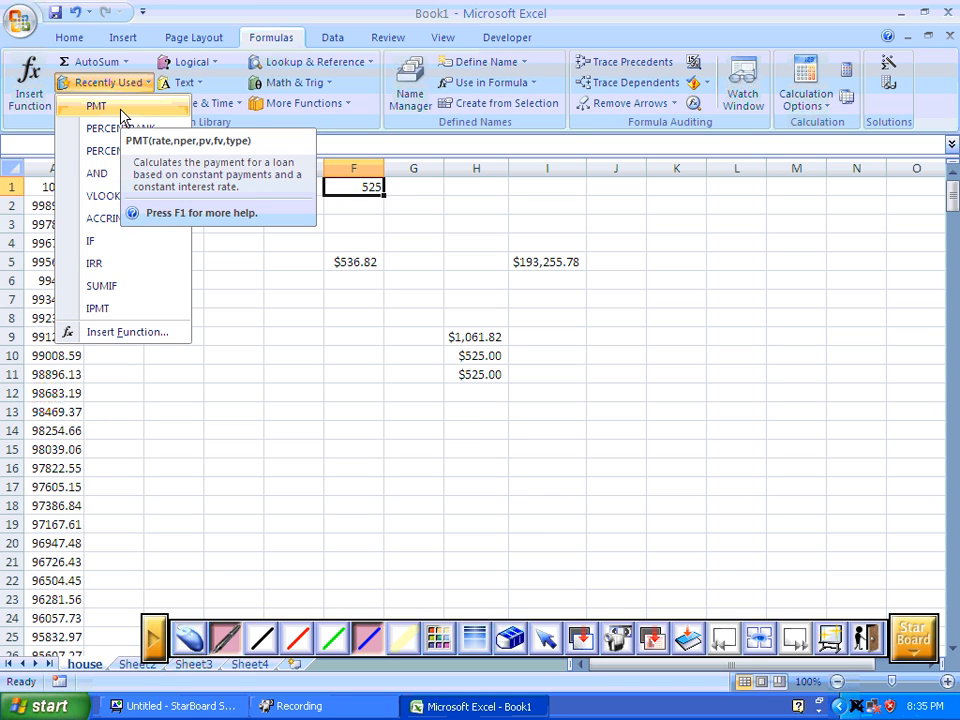
pyautogui.click(198, 7)
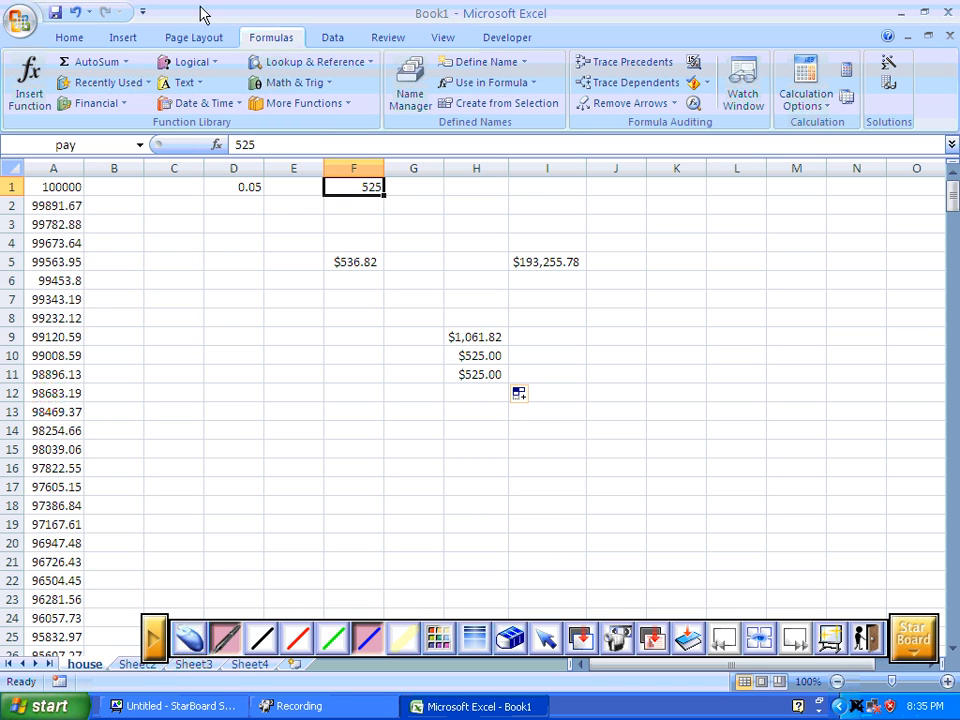